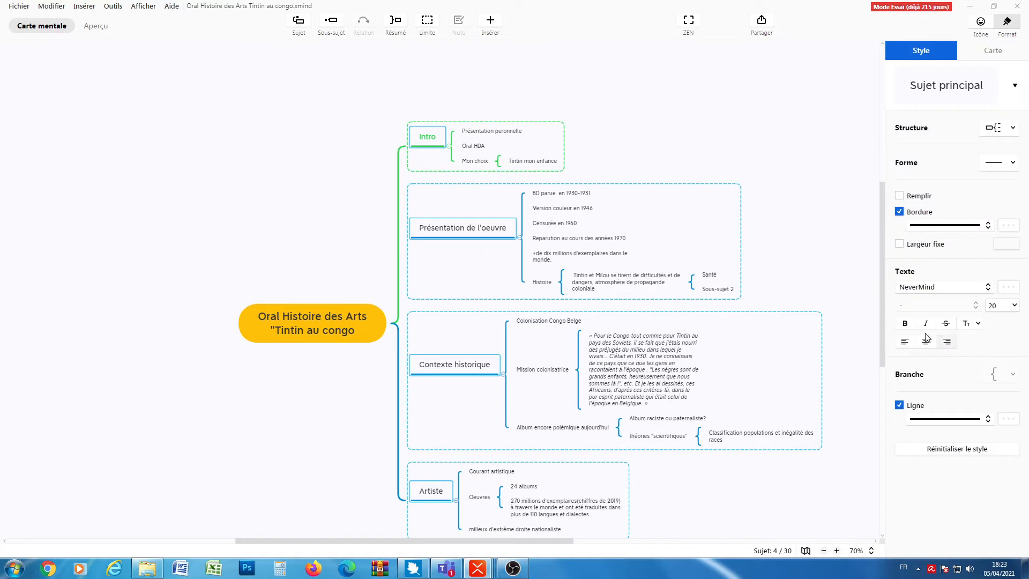
Make the titles of the four selected main topics bold.
left_click(906, 325)
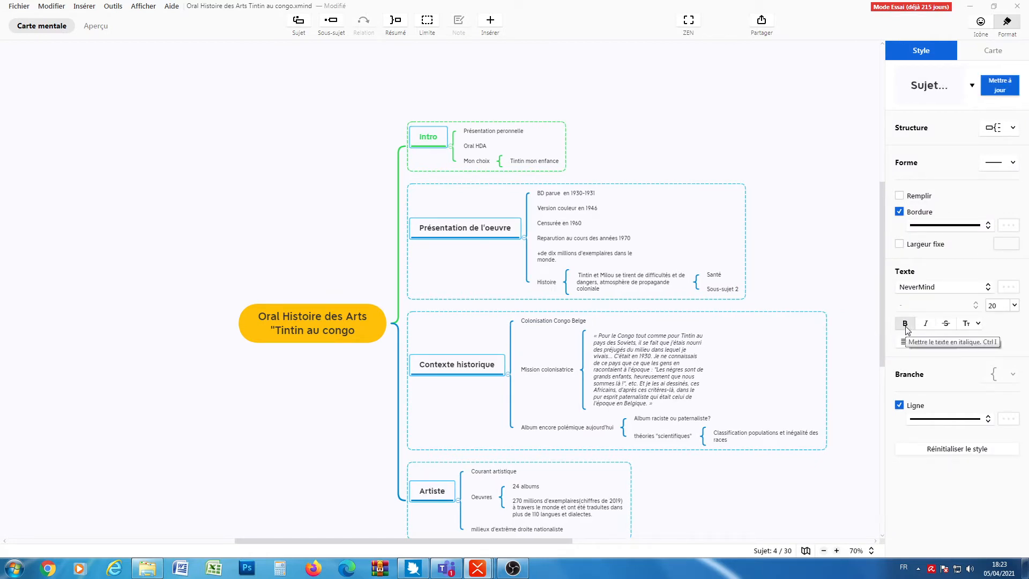
left_click(820, 279)
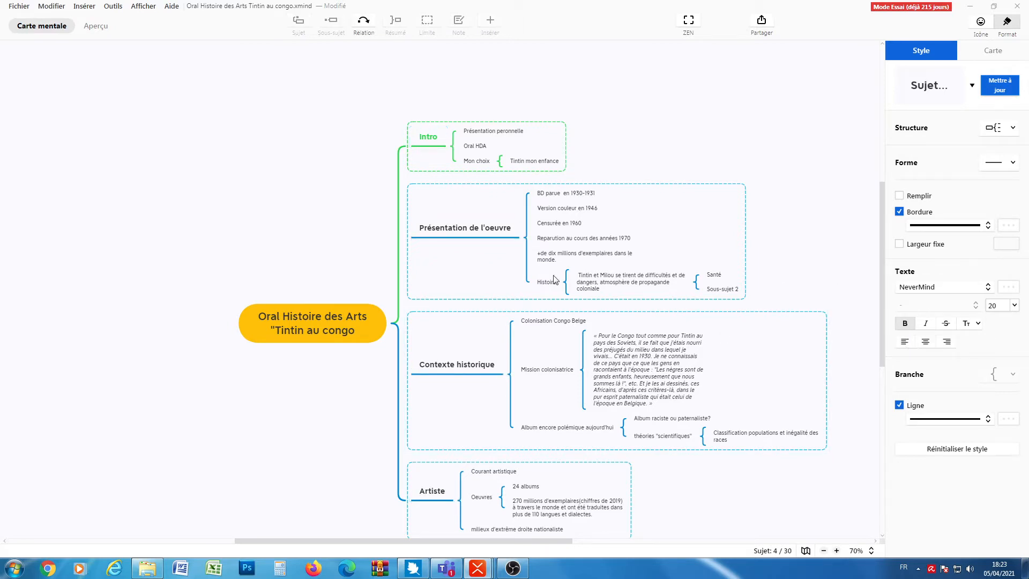
left_click(457, 228)
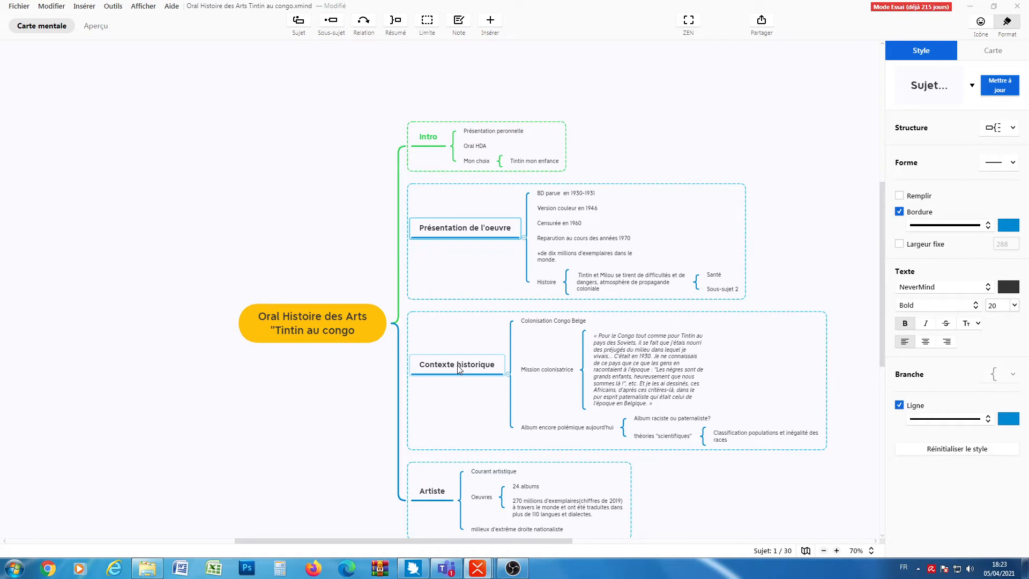
left_click(431, 490)
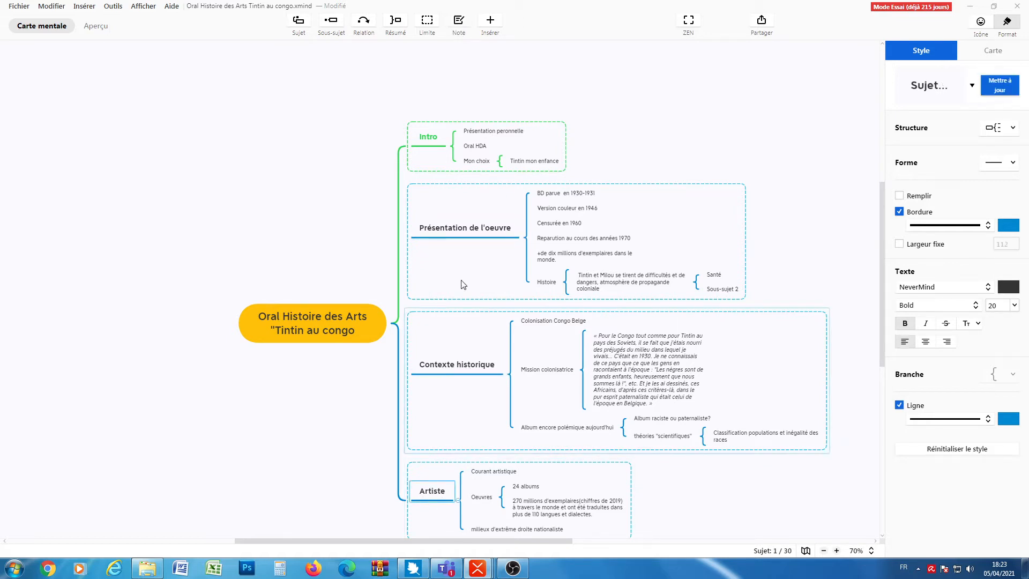
left_click(423, 141, "shift")
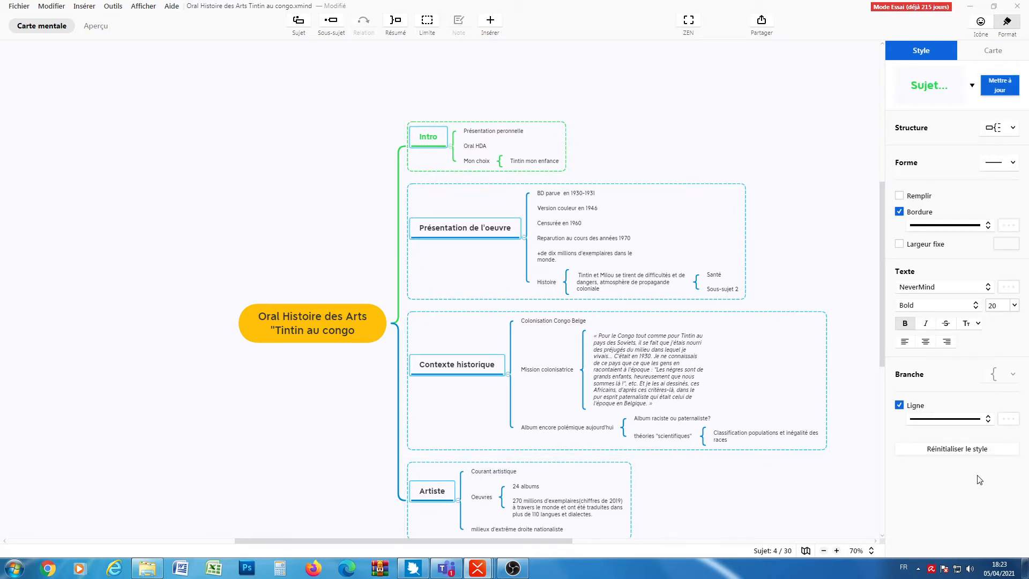
left_click(471, 171)
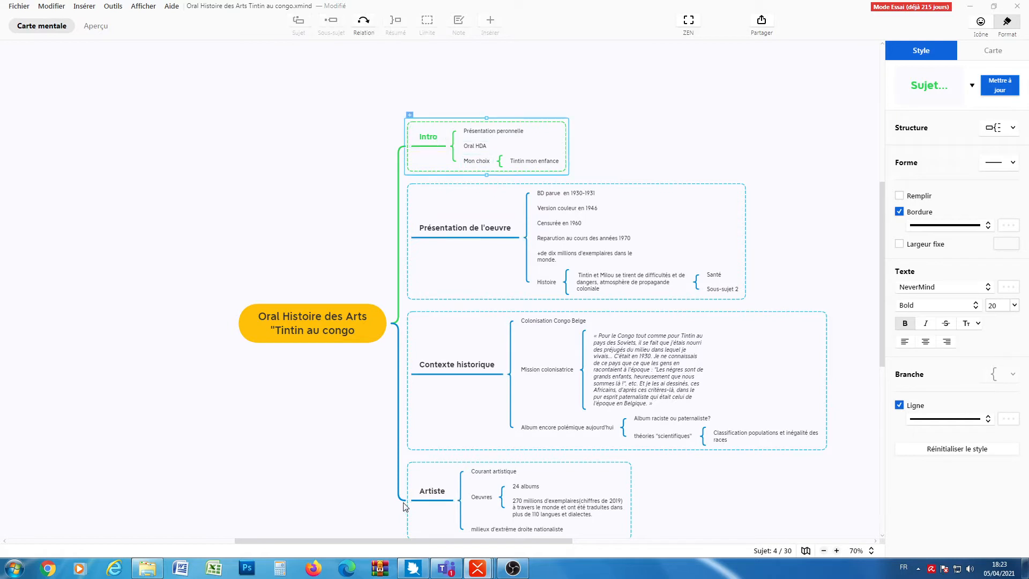
left_click(444, 233)
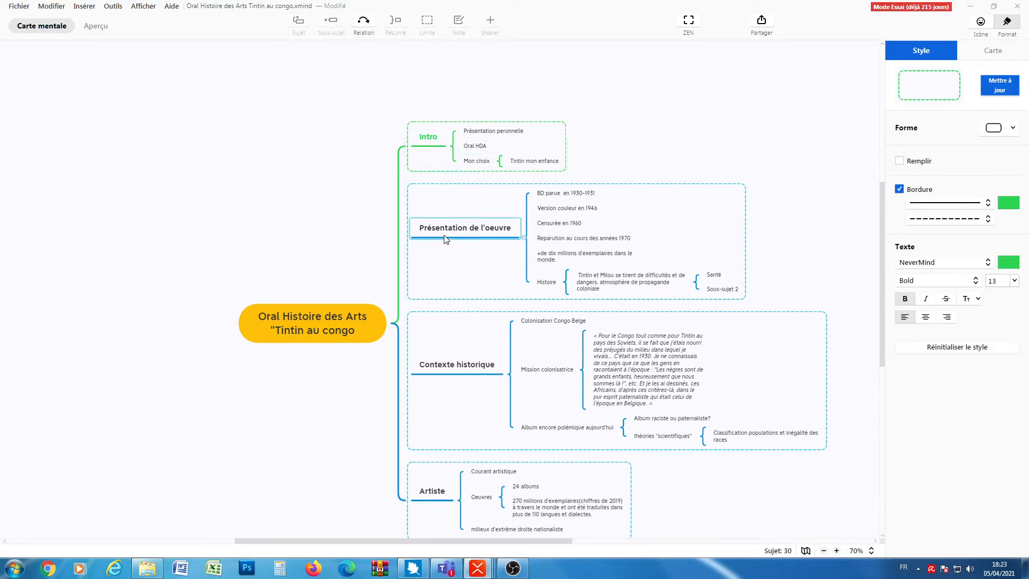
left_click(455, 365)
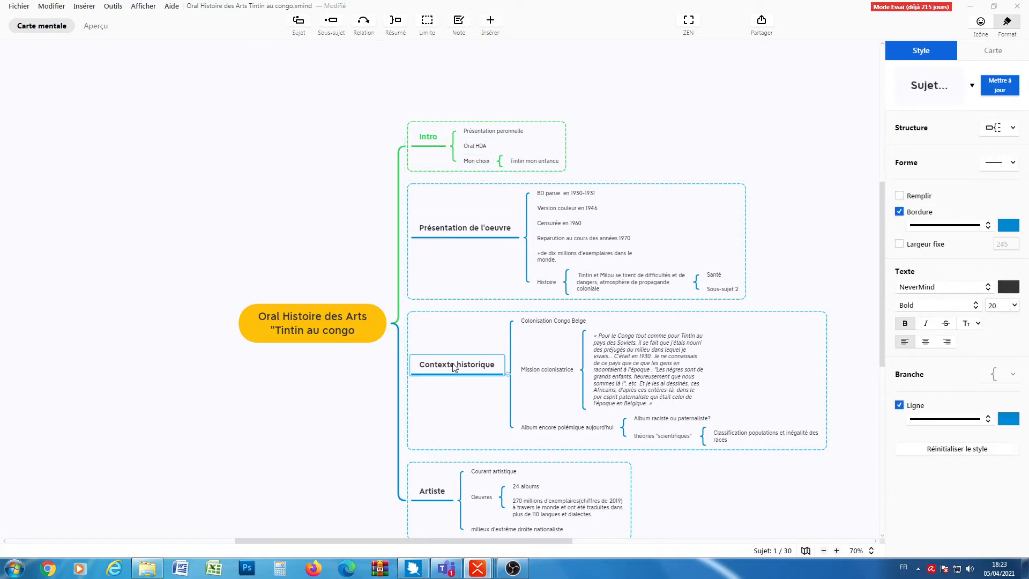
Change the border colour of the boundary around the "Contexte historique" branch to purple.
left_click(516, 397)
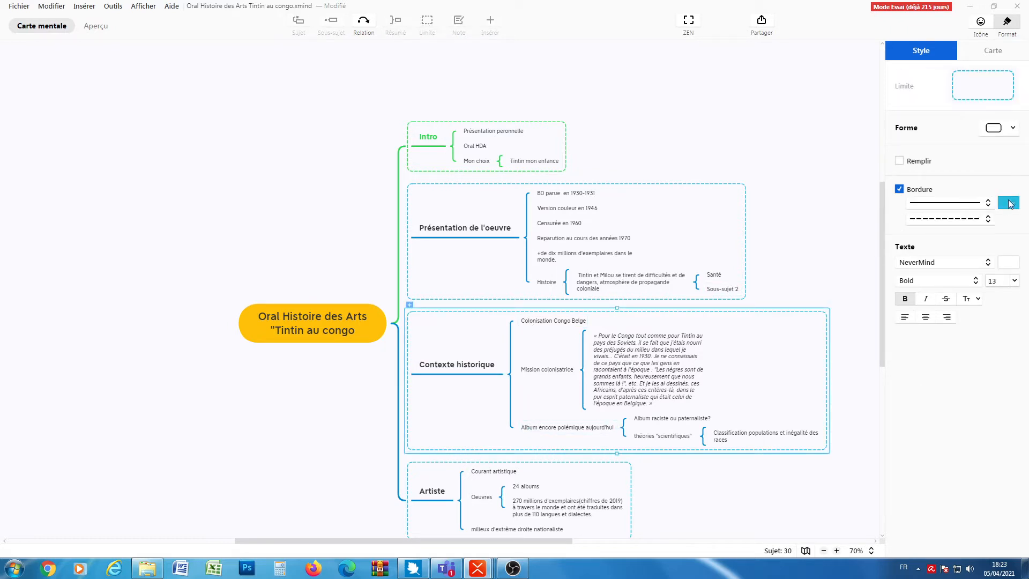
left_click(1012, 204)
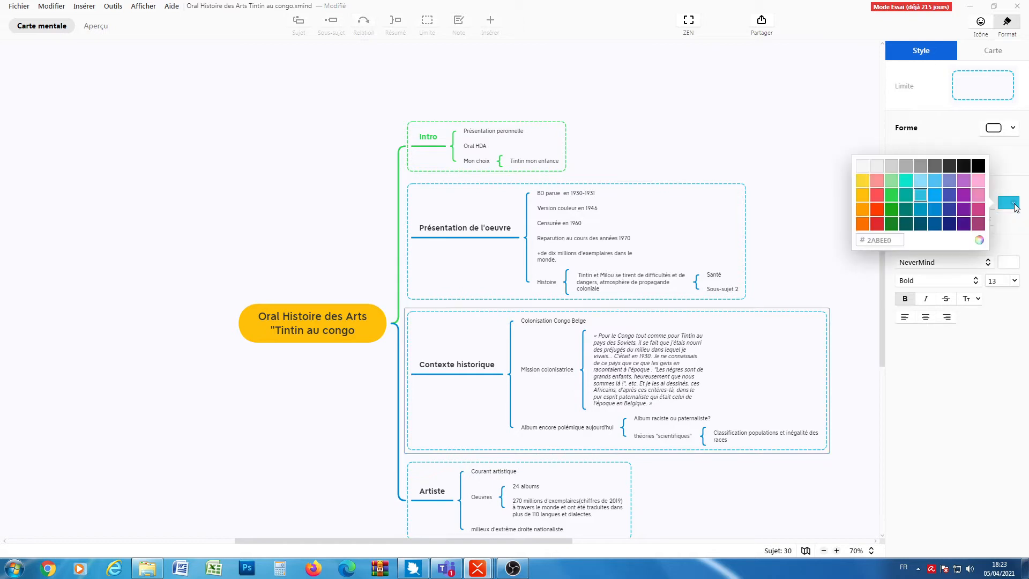
left_click(964, 197)
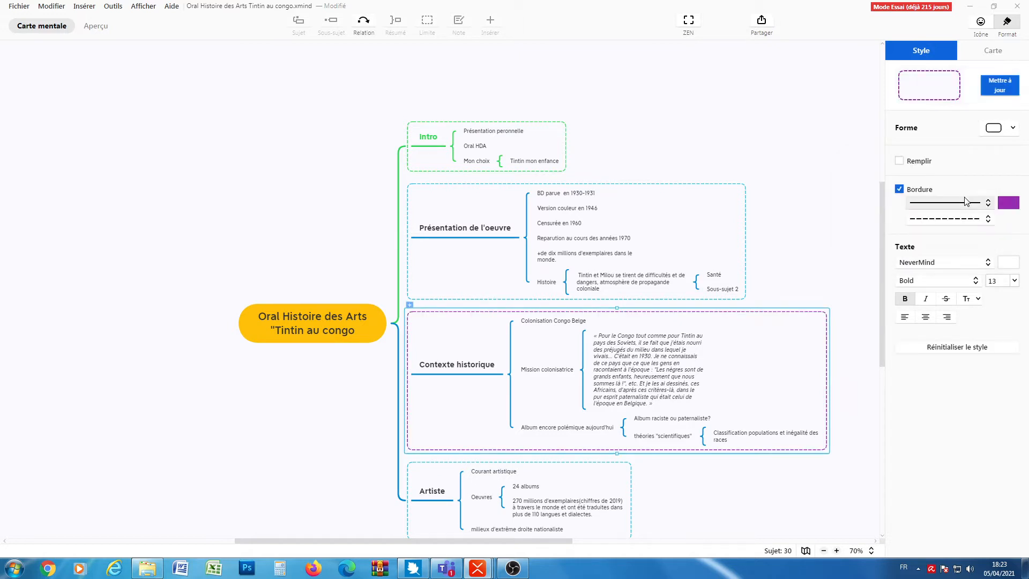
Change the border line under the "Contexte historique" topic to dark purple.
left_click(487, 376)
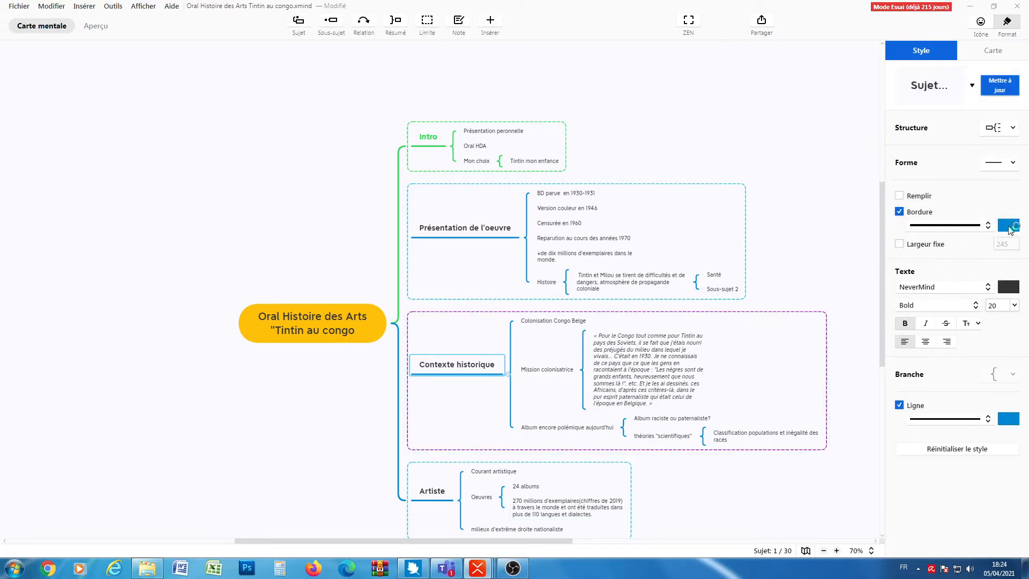
left_click(1006, 227)
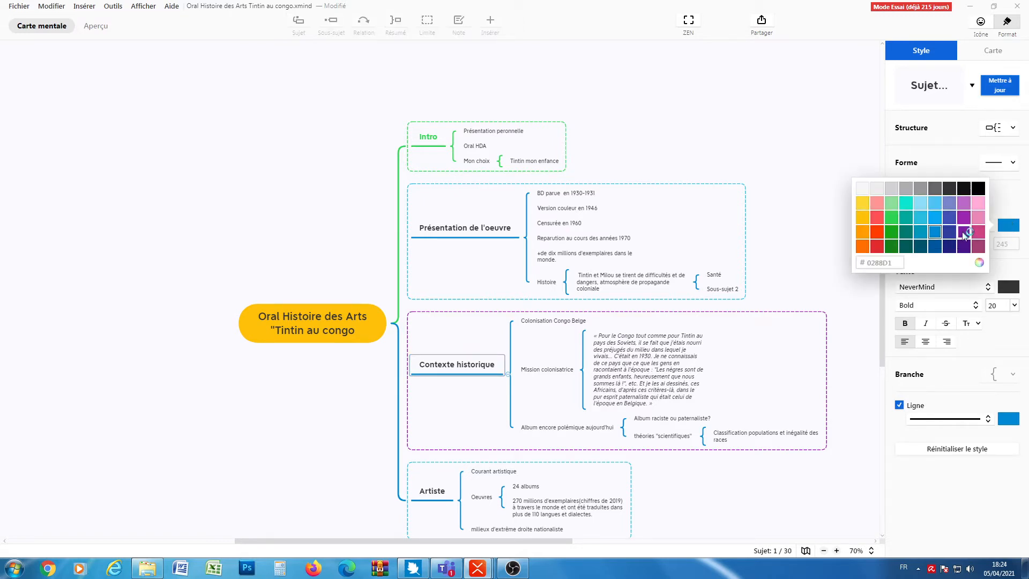
left_click(964, 234)
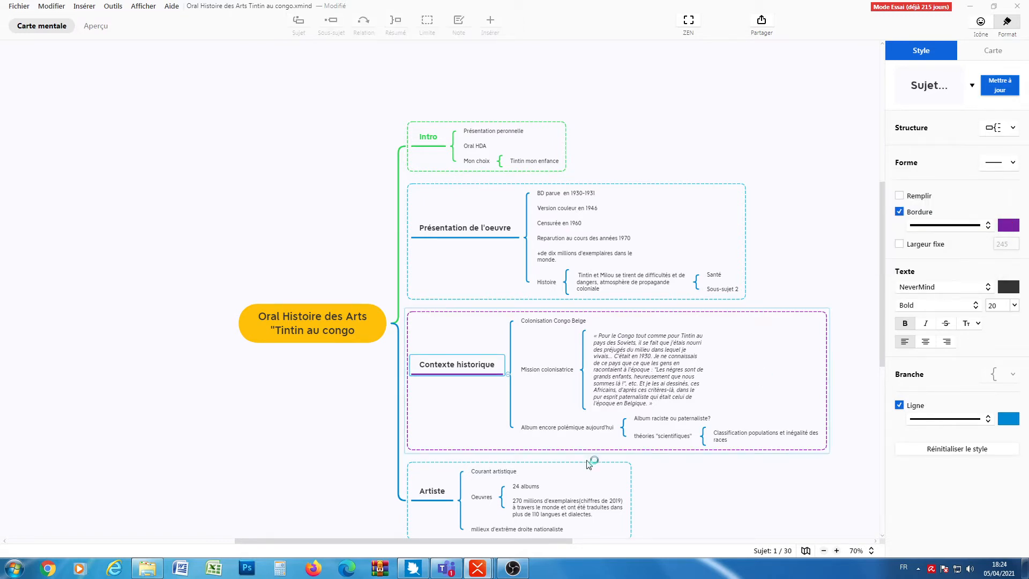
Recolour the branch line of the "Album encore polémique aujourd'hui" subtopic dark purple.
left_click(512, 395)
left_click(563, 370)
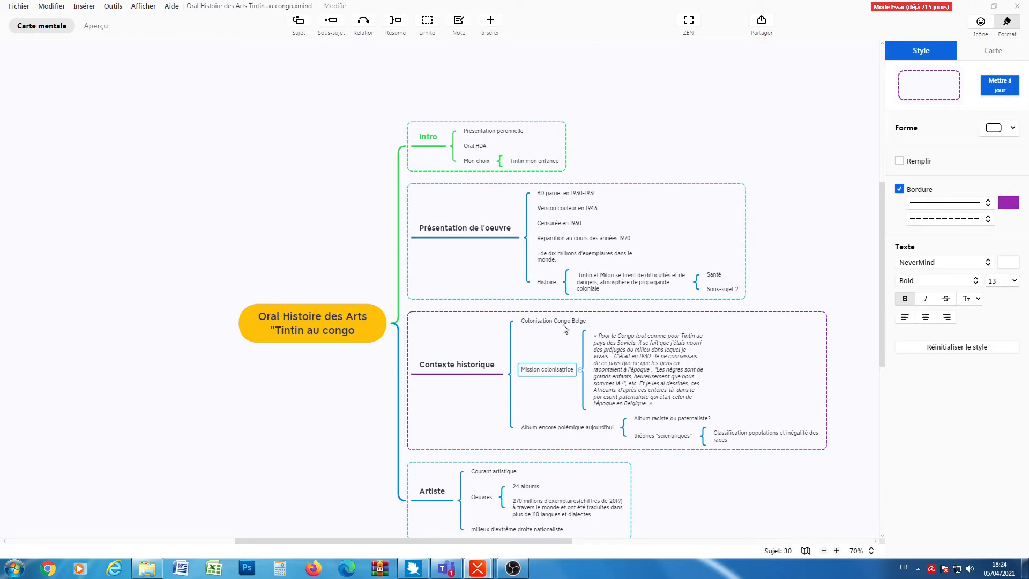
left_click(562, 428)
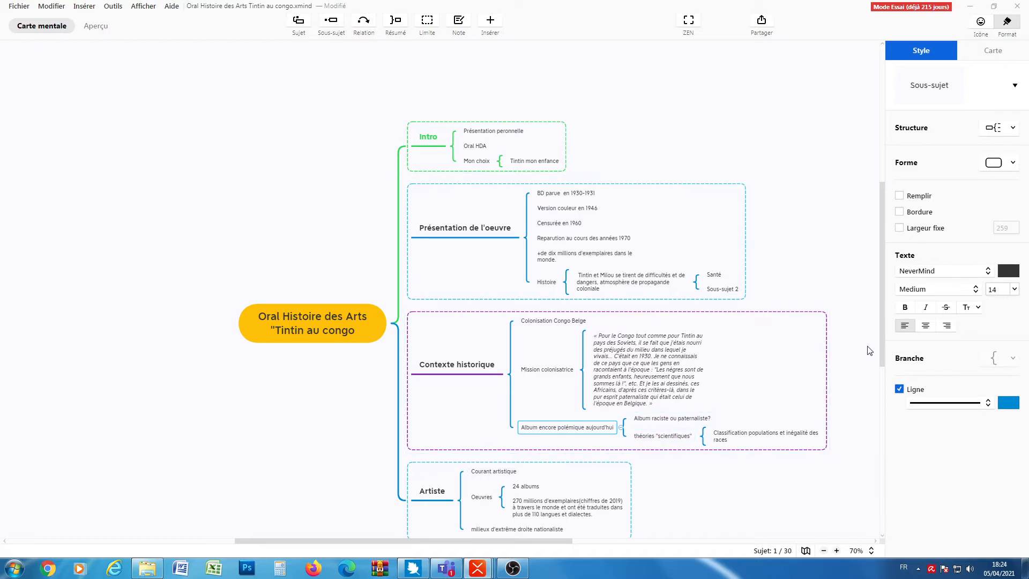
left_click(1010, 403)
left_click(964, 409)
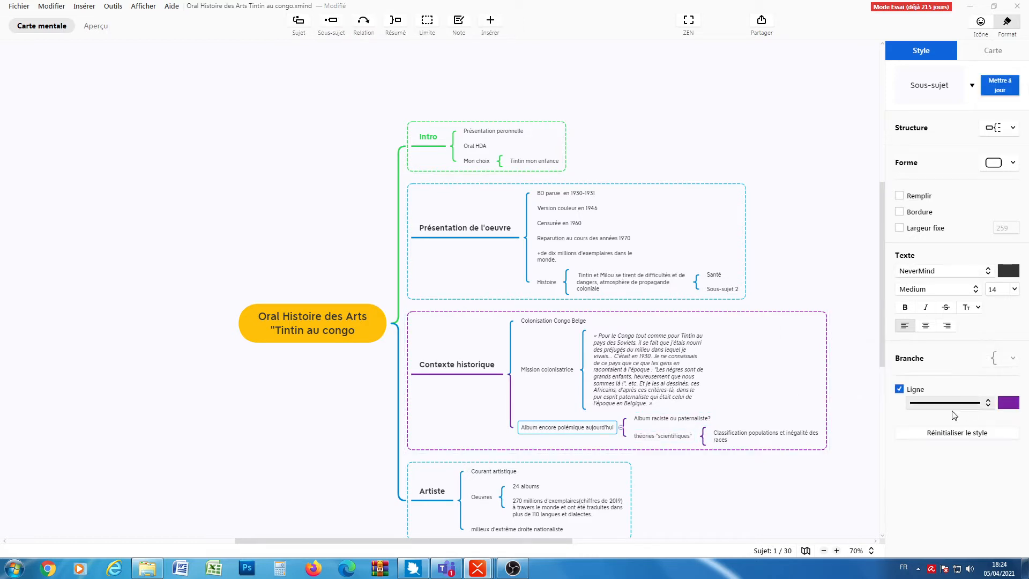
Recolour the branch line of the italic quotation under "Mission colonisatrice" dark purple.
left_click(611, 374)
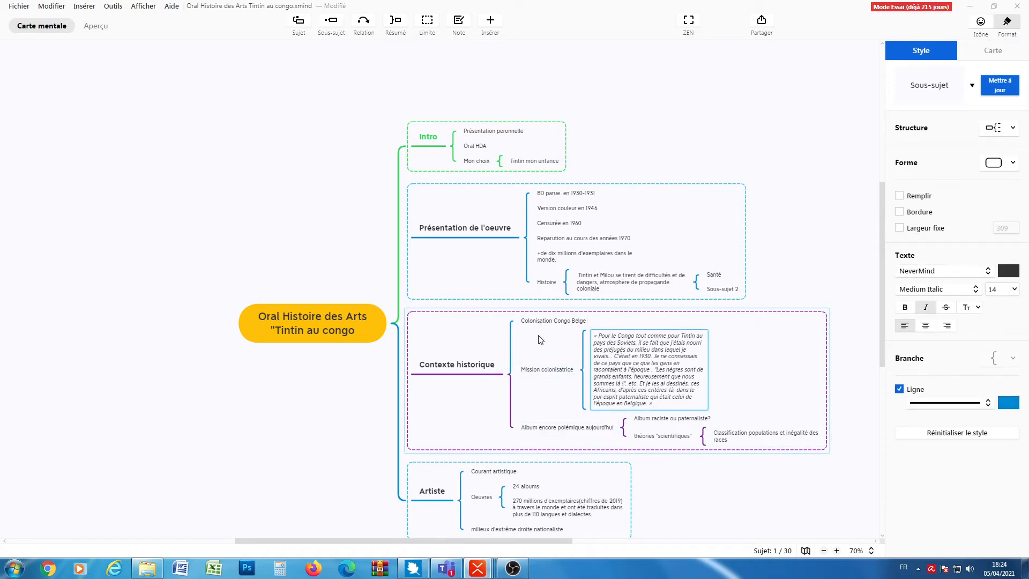
left_click(1005, 403)
left_click(960, 410)
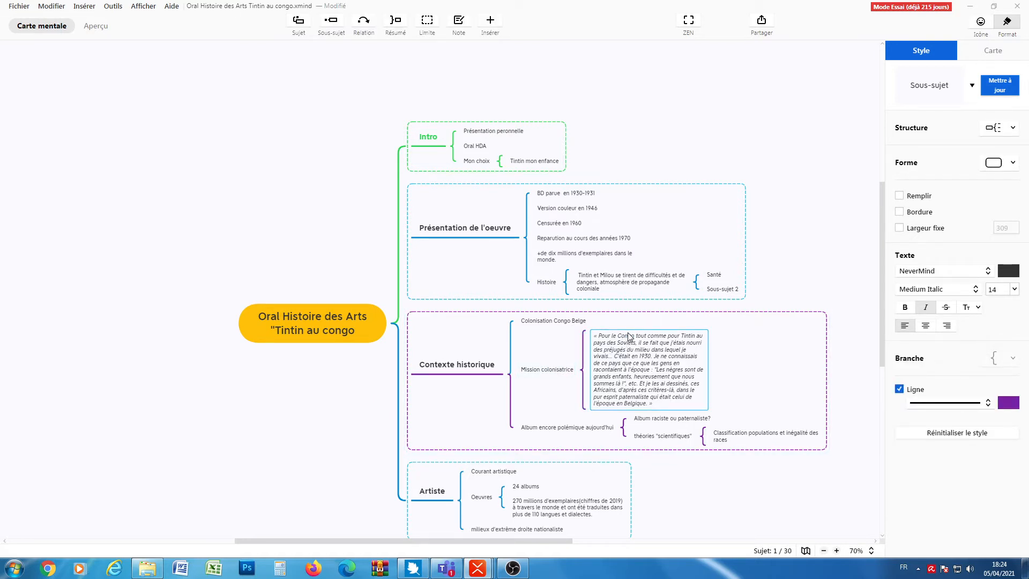
double_click(635, 353)
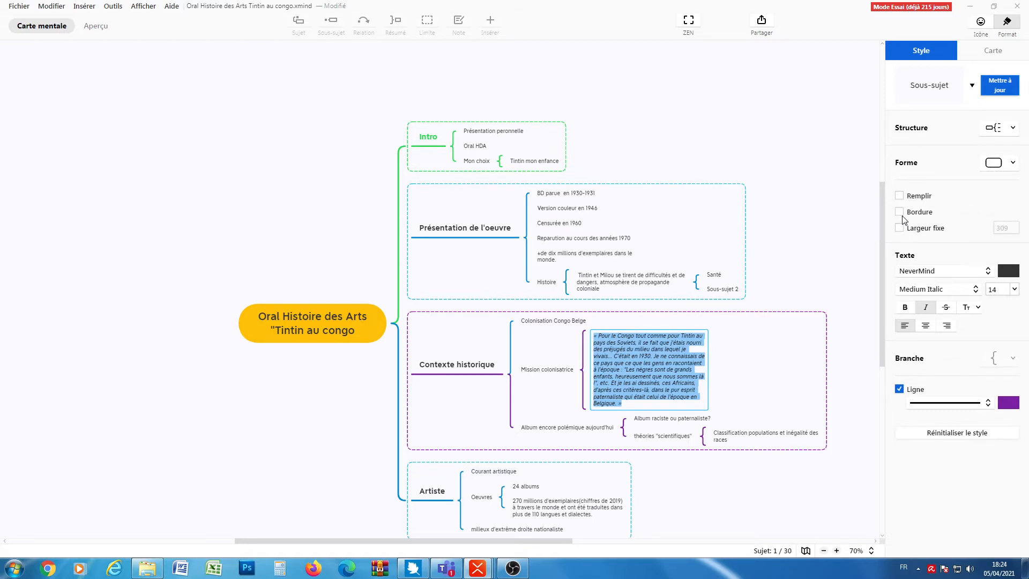
left_click(512, 264)
left_click(442, 257)
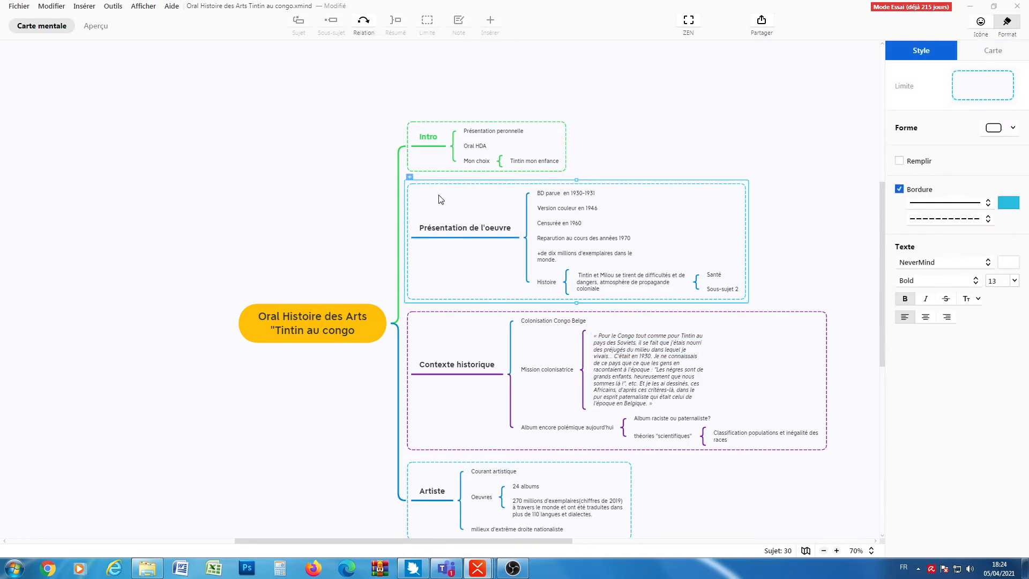
left_click(430, 142)
left_click(436, 366, "shift")
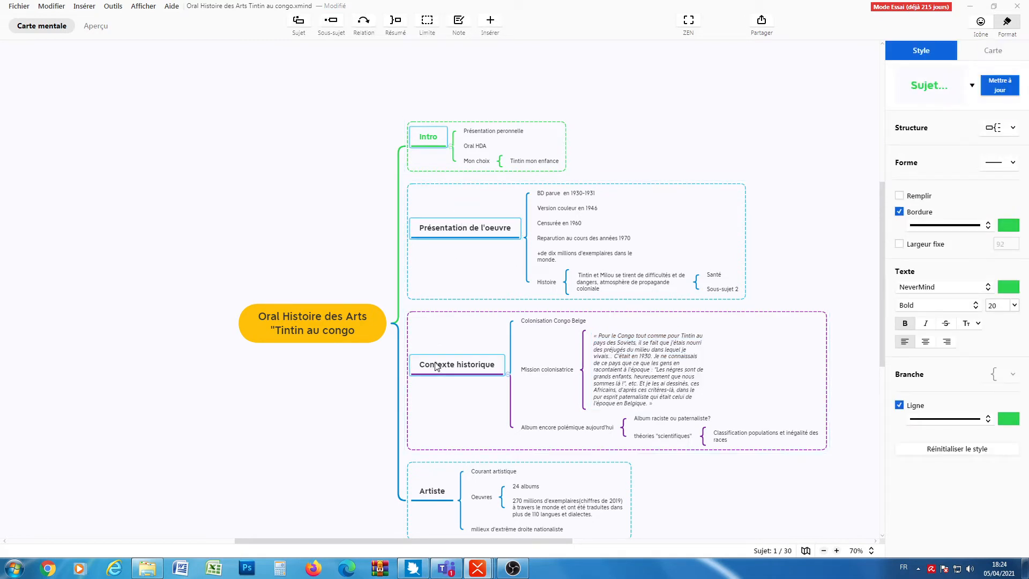
Set the branch line of the "Artiste" topic to the thickest line weight.
left_click(432, 499)
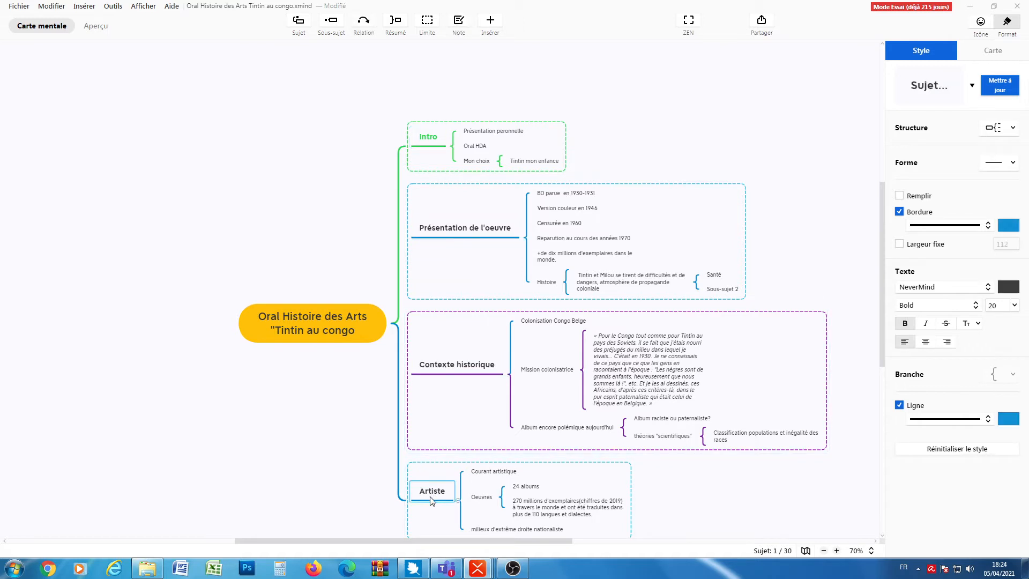
left_click(989, 421)
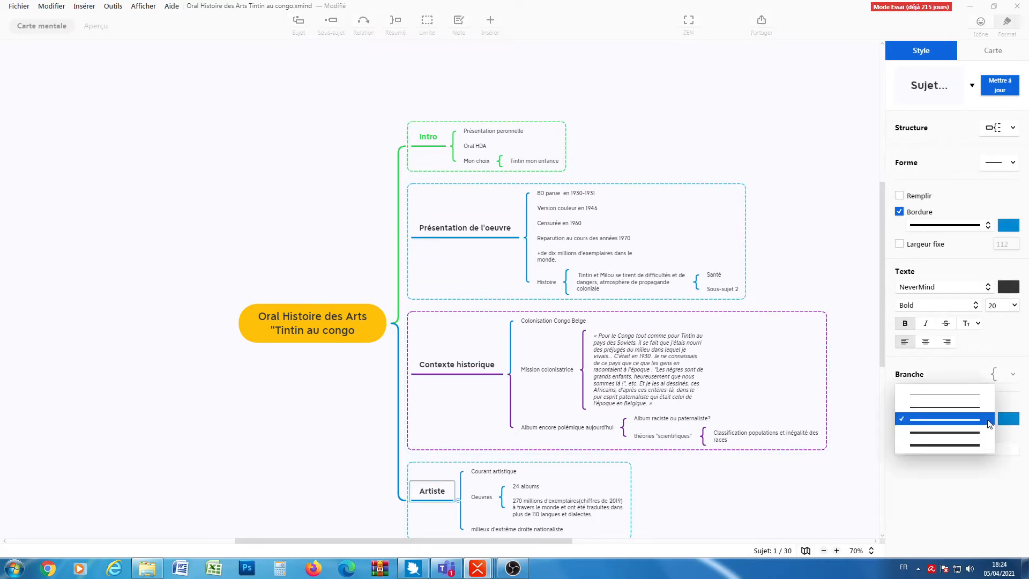
left_click(961, 446)
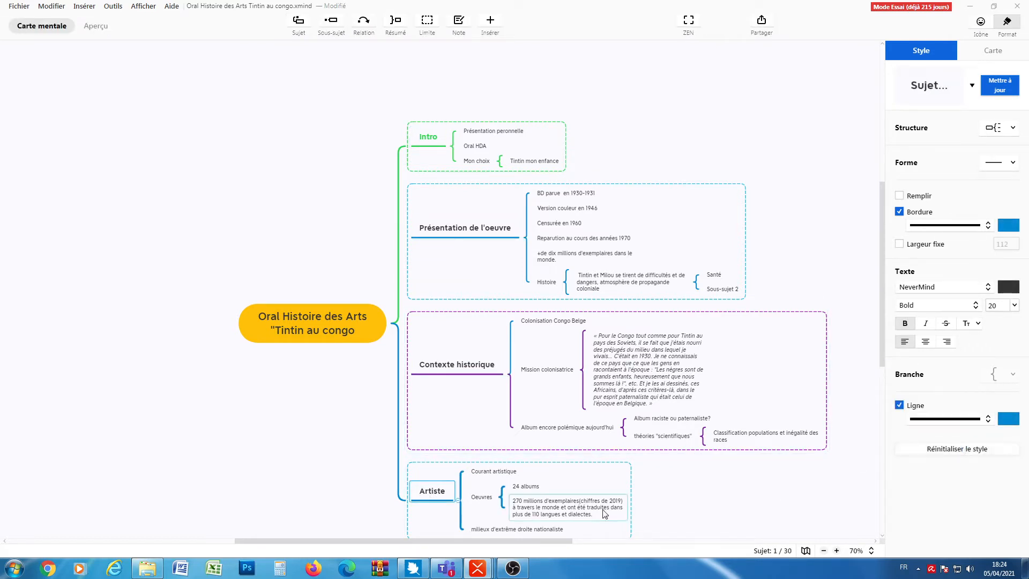
left_click(456, 381)
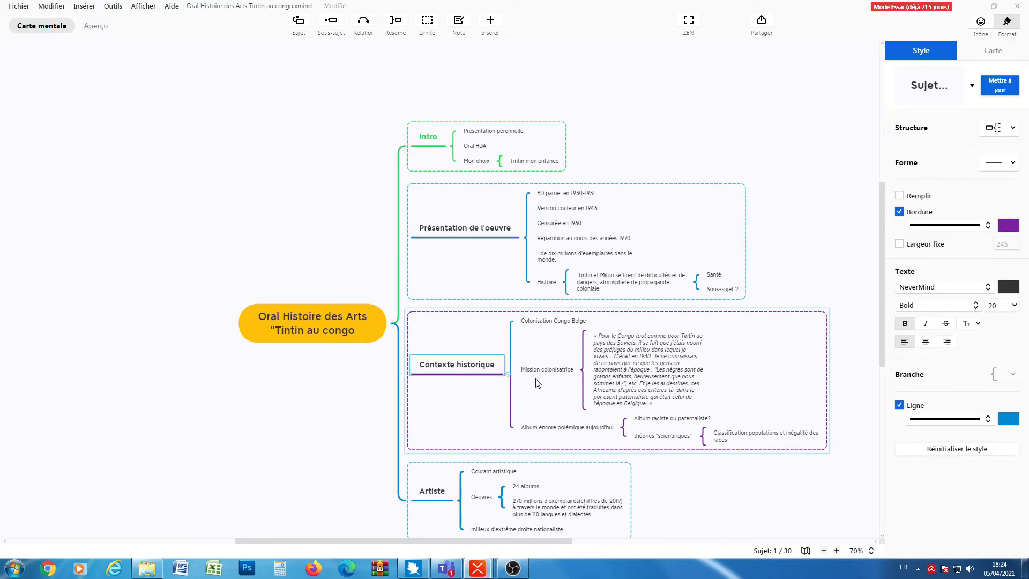
left_click(397, 324)
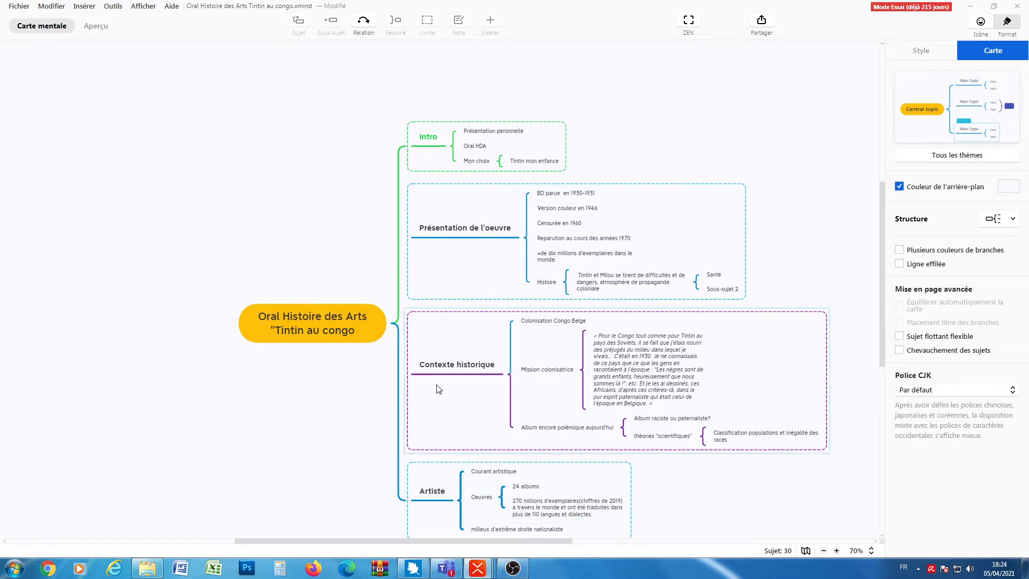
left_click(488, 134)
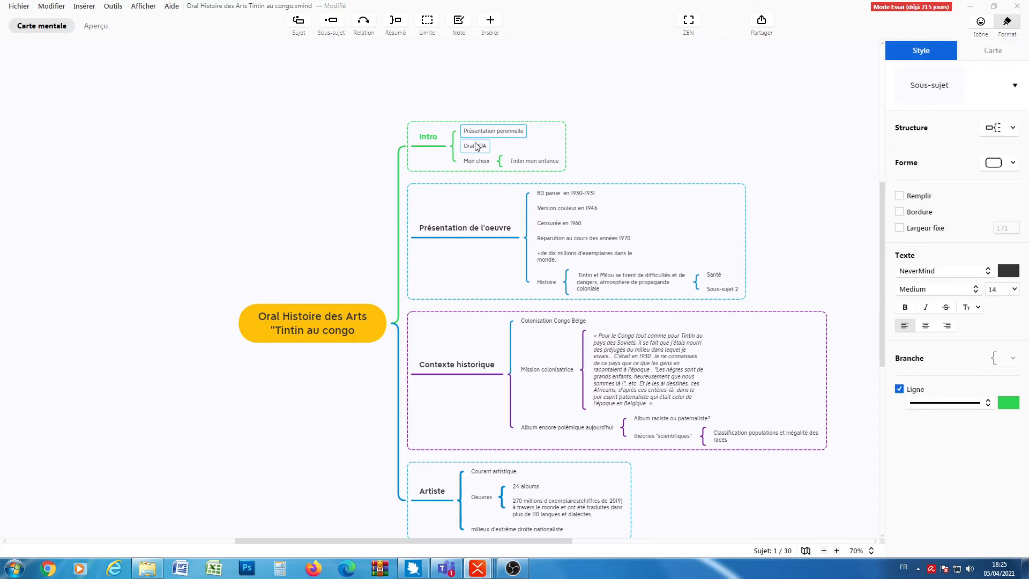
left_click(476, 161)
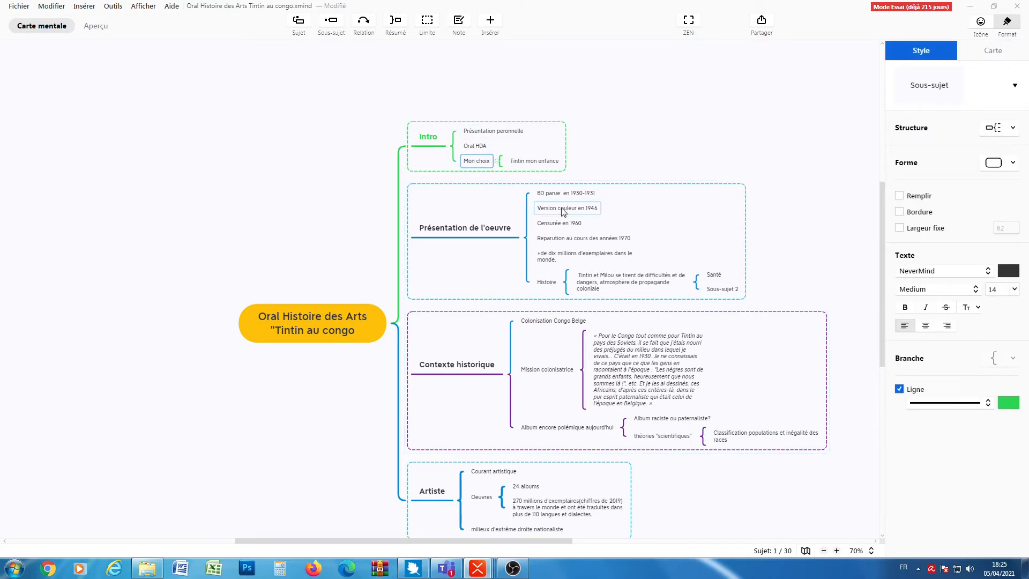
Set the font of the three direct subtopics of "Intro" and the six of "Présentation de l'oeuvre" to NeverMind Condensed.
left_click(492, 131)
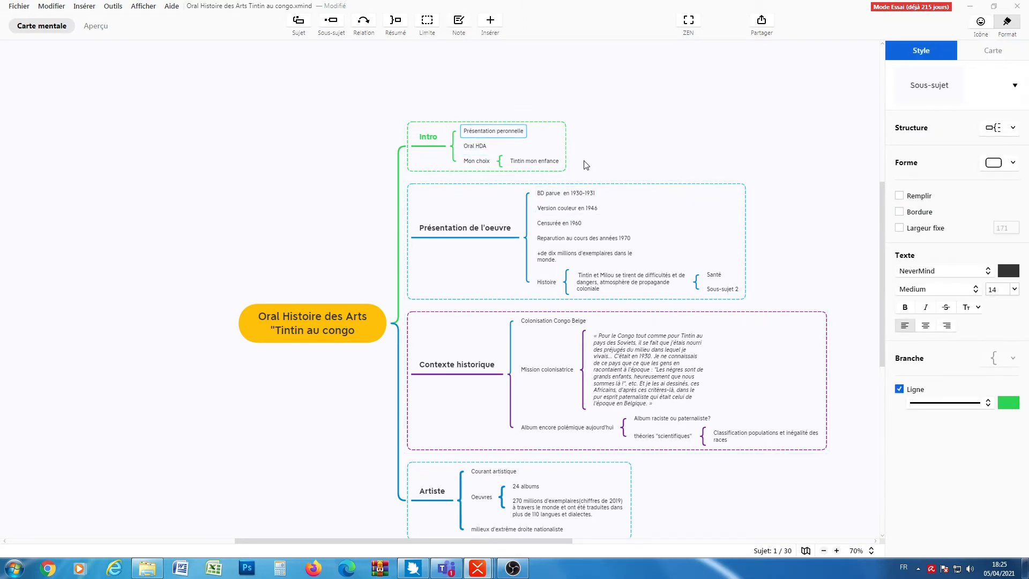
left_click(482, 162, "shift")
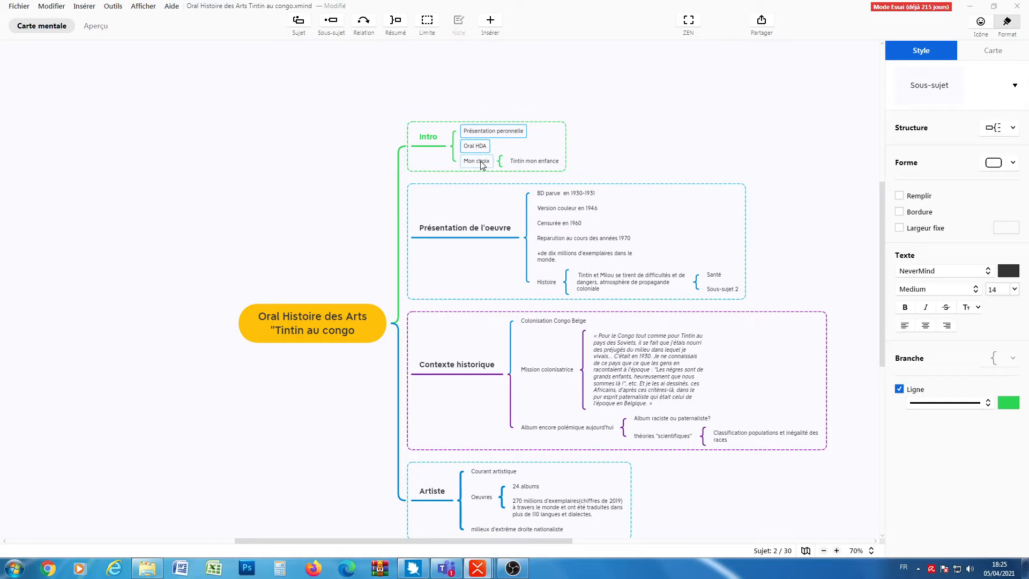
left_click(481, 162, "ctrl")
left_click(566, 197, "ctrl")
left_click(556, 211, "ctrl")
left_click(556, 224, "ctrl")
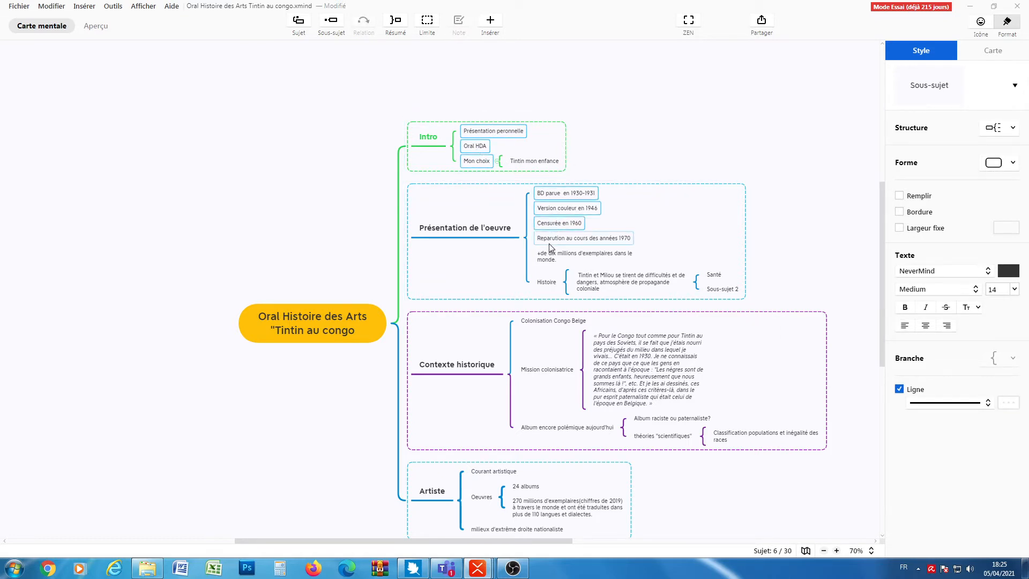
left_click(551, 256, "ctrl")
left_click(547, 282, "ctrl")
left_click(646, 437, "ctrl")
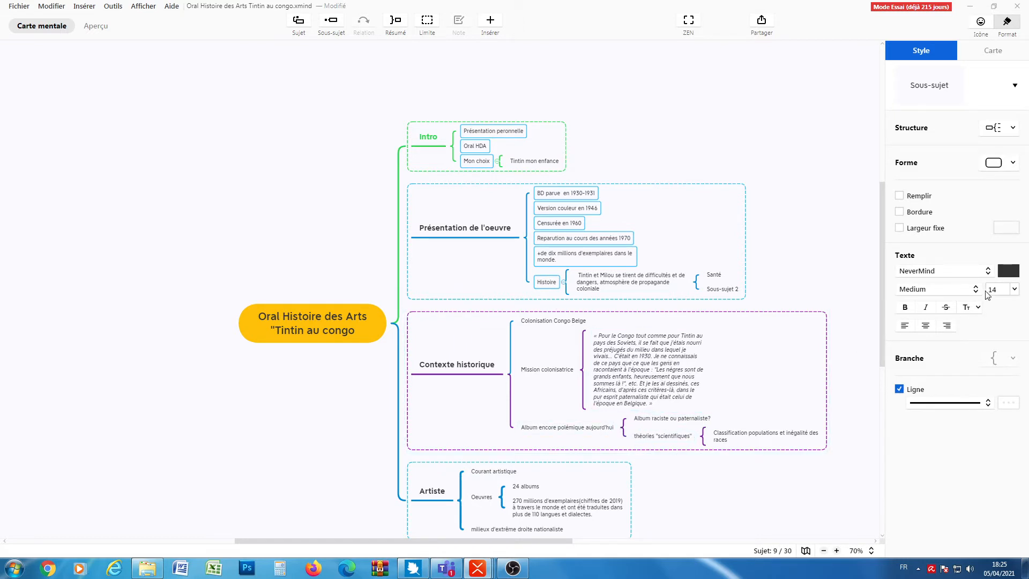
left_click(990, 271)
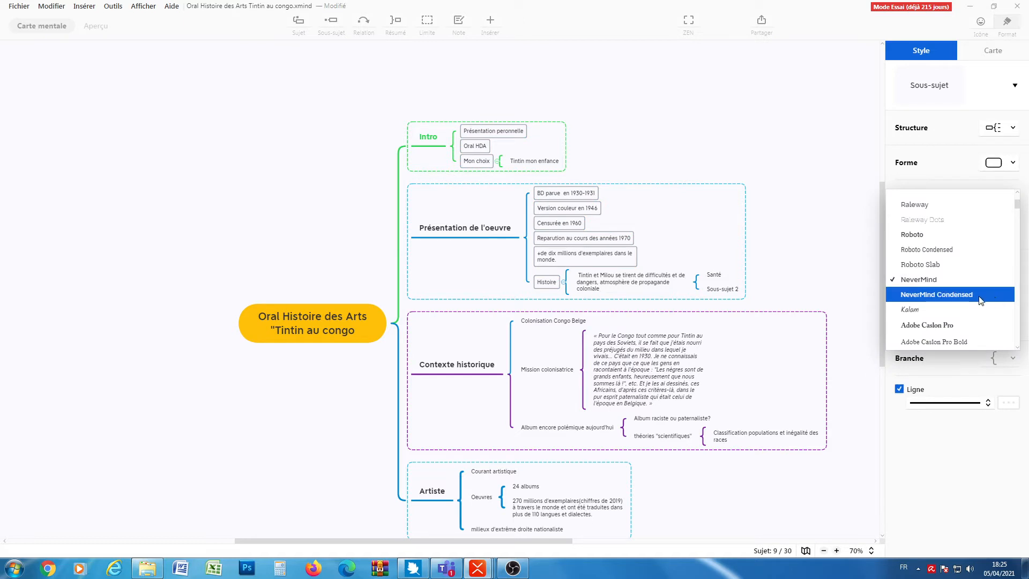
left_click(980, 295)
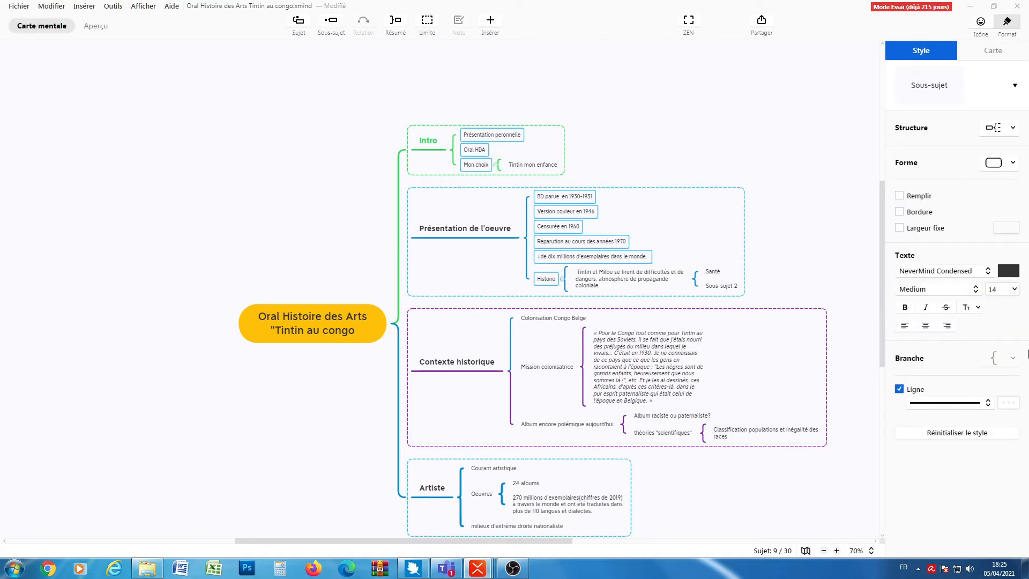
Set the text colour of the selected "Intro" and "Présentation de l'oeuvre" subtopics to black.
left_click(1011, 273)
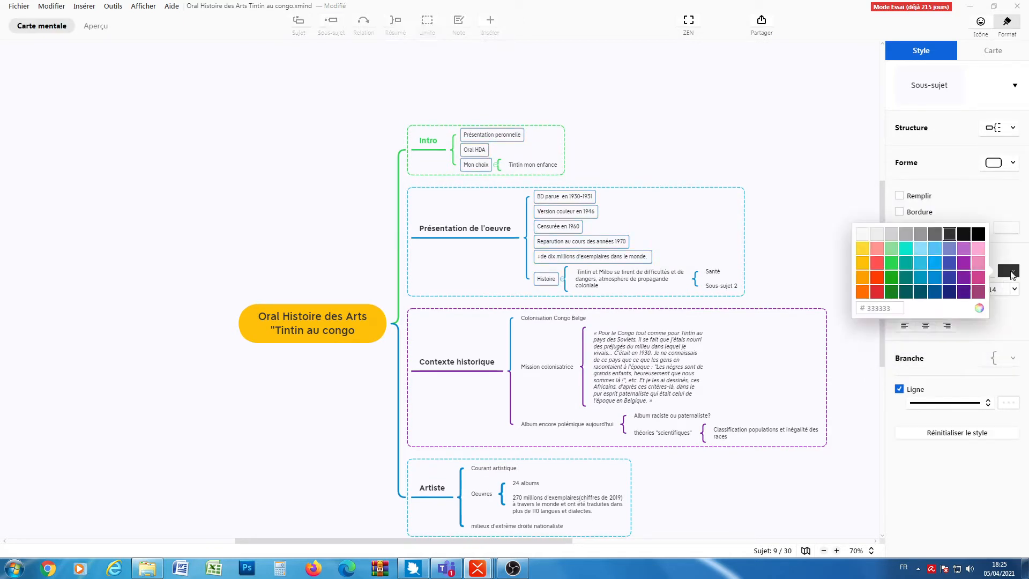
left_click(982, 238)
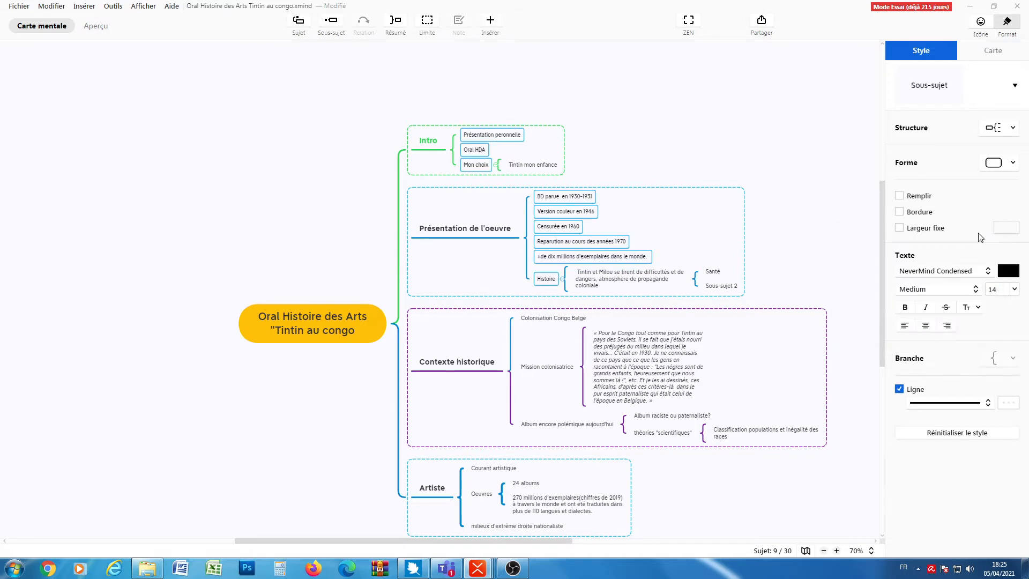
left_click(826, 184)
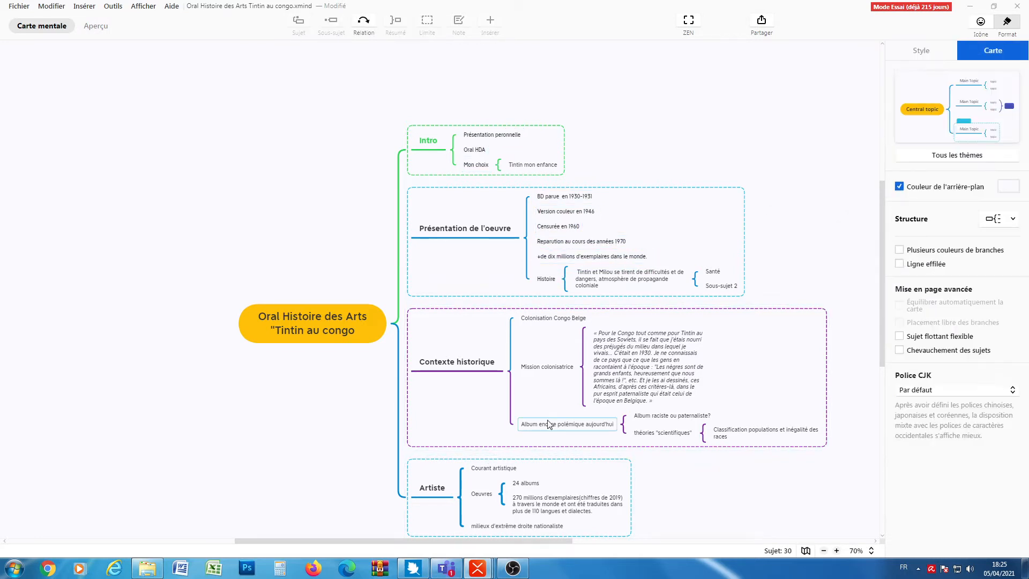
Set the text colour of the three direct subtopics of "Contexte historique" and the three of "Artiste" to black.
left_click(547, 322)
left_click(547, 367, "ctrl")
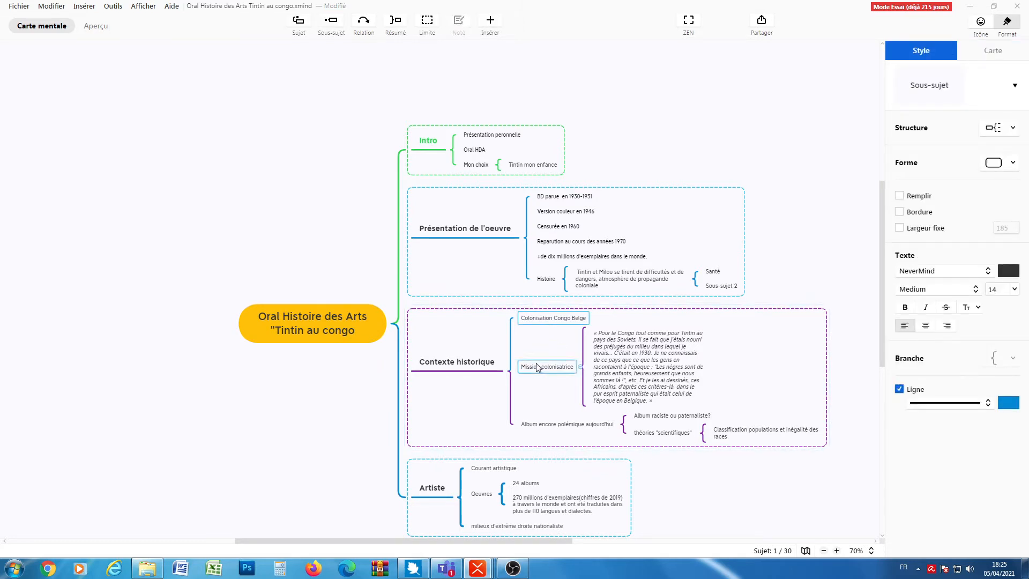
left_click(567, 424, "ctrl")
left_click(487, 471, "ctrl")
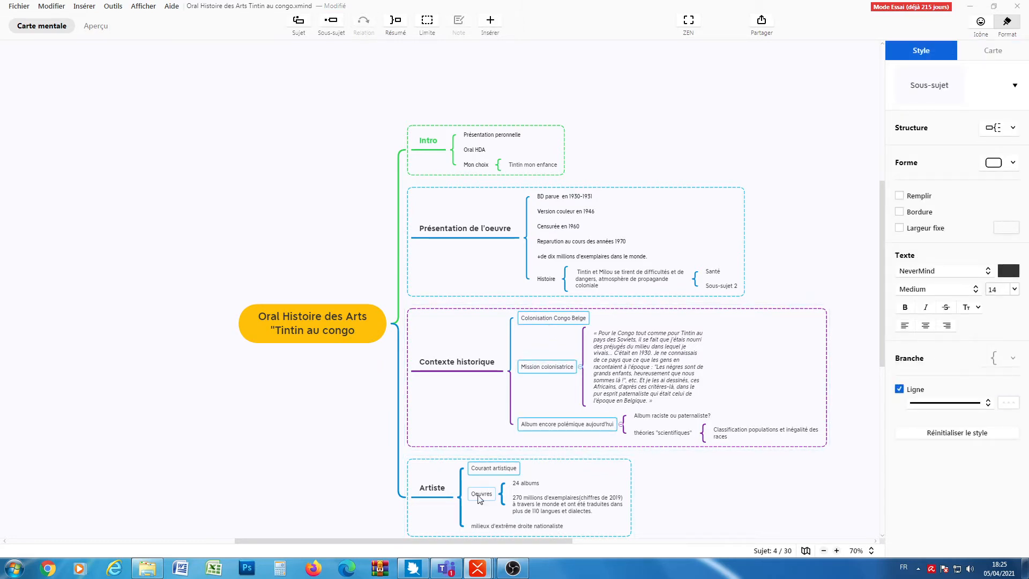
left_click(481, 494, "ctrl")
left_click(488, 526, "ctrl")
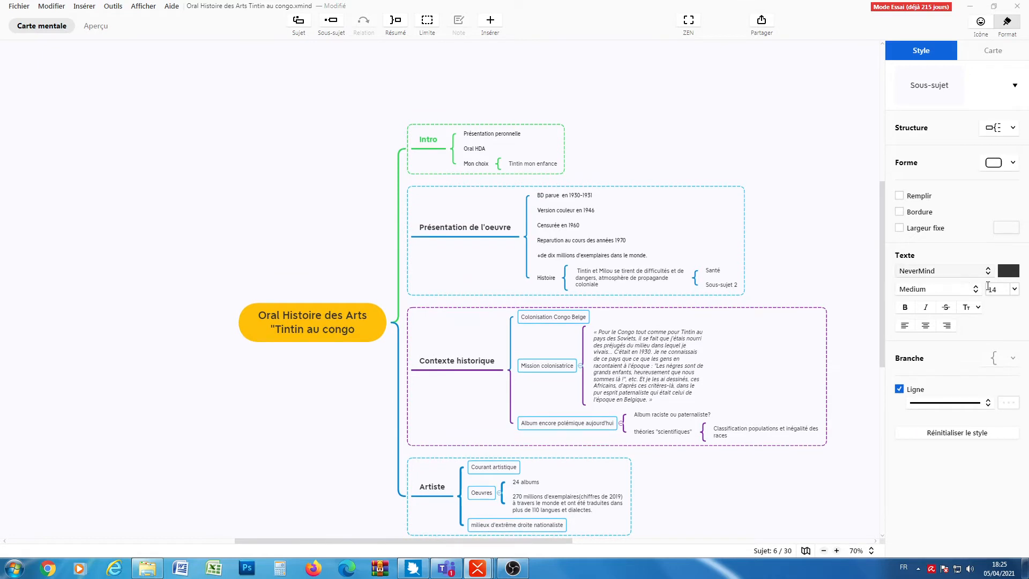
left_click(1018, 274)
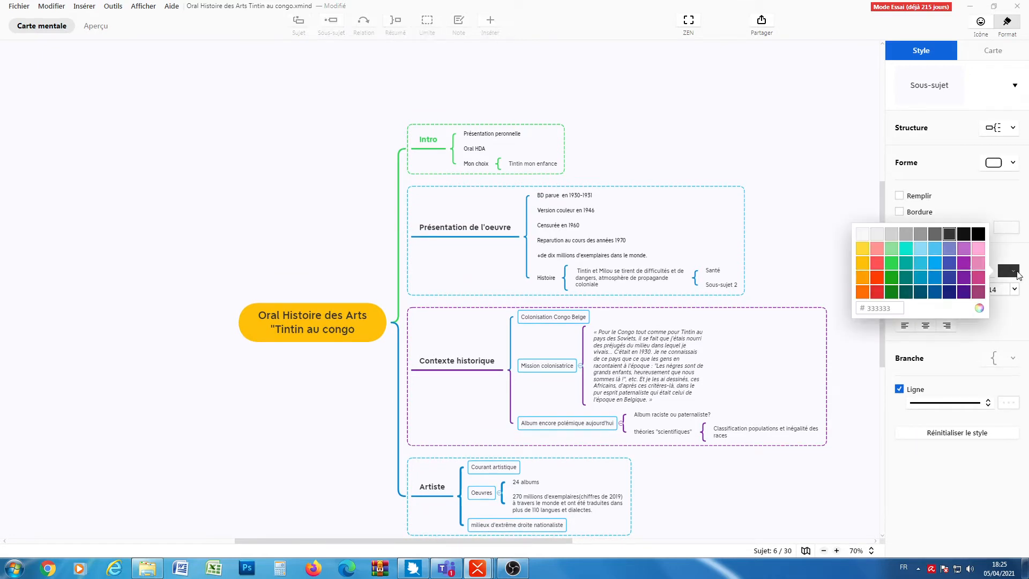
left_click(979, 235)
Add priority markers 1, 2, 3 and 4 to "Intro", "Présentation de l'oeuvre", "Contexte historique" and "Artiste" respectively.
left_click(429, 147)
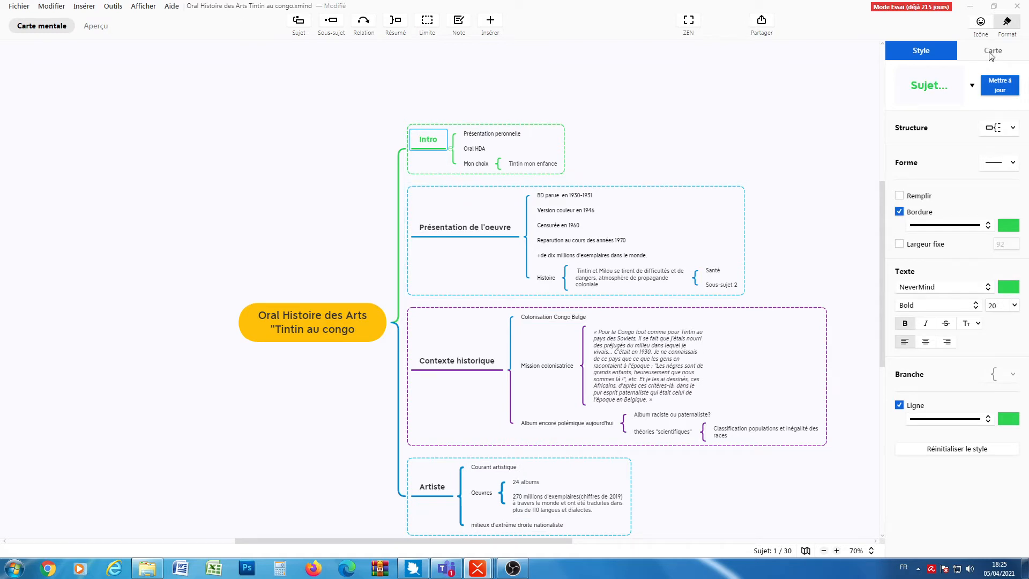
left_click(981, 22)
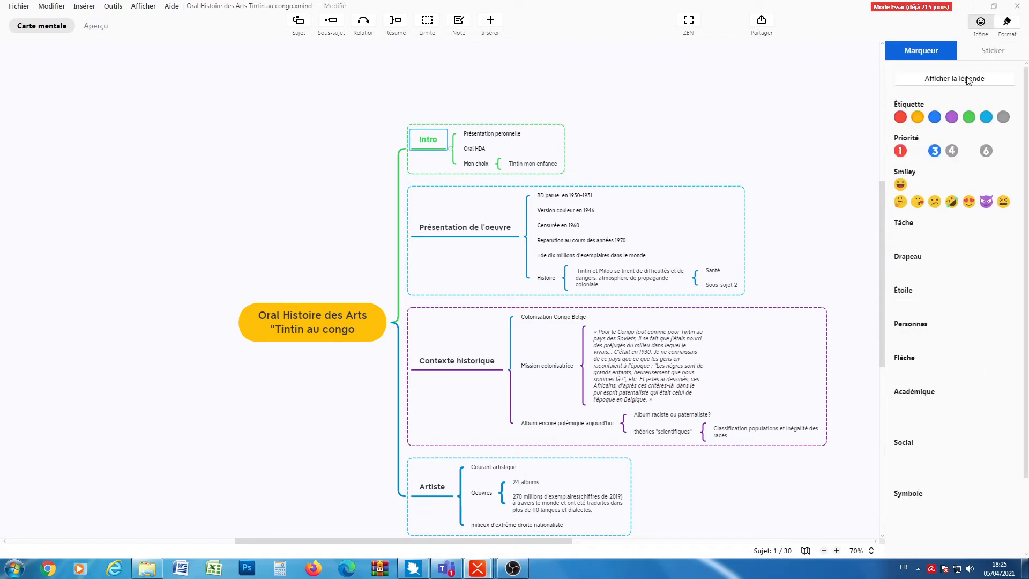
left_click(901, 152)
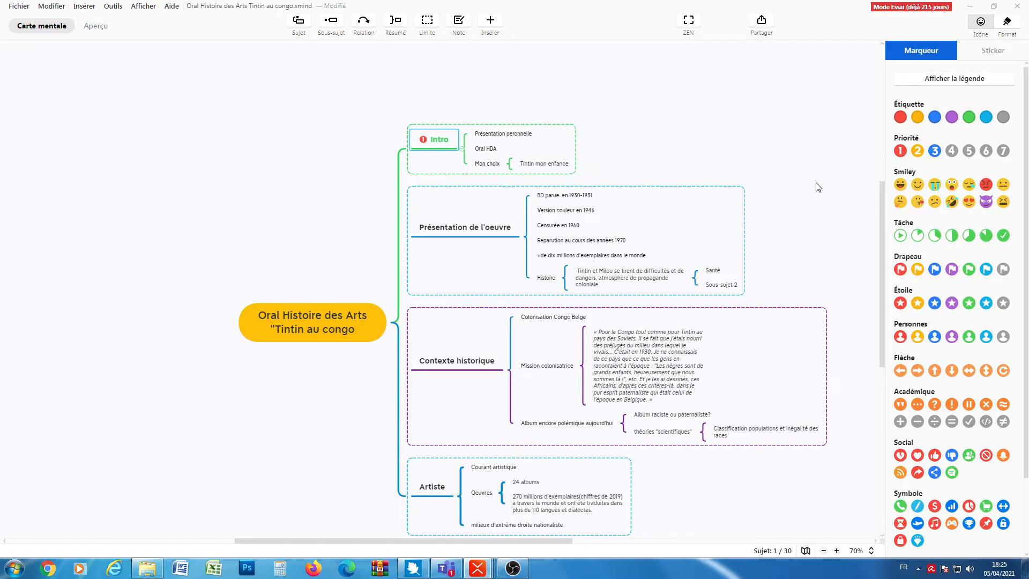
left_click(456, 231)
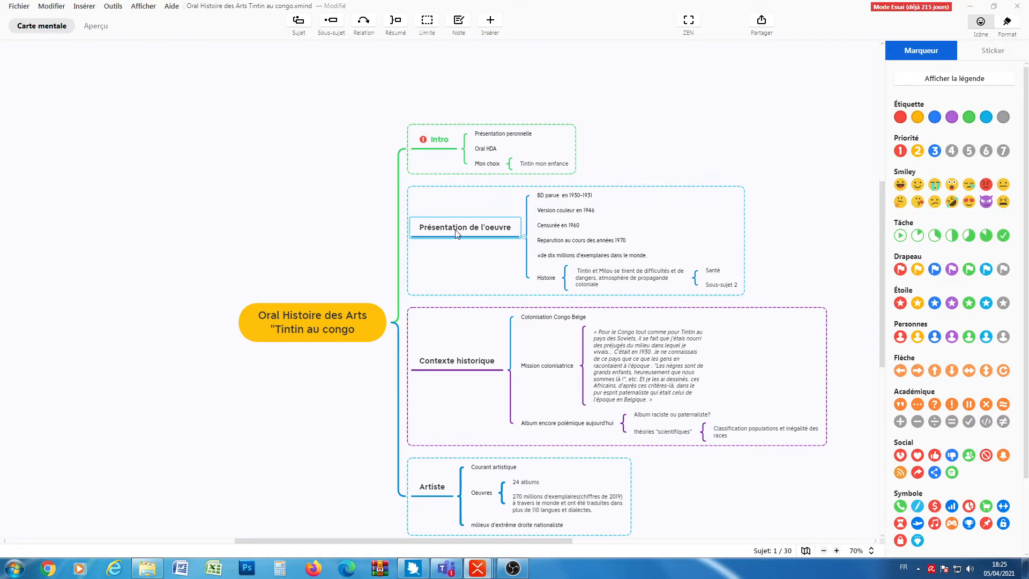
left_click(917, 151)
left_click(461, 365)
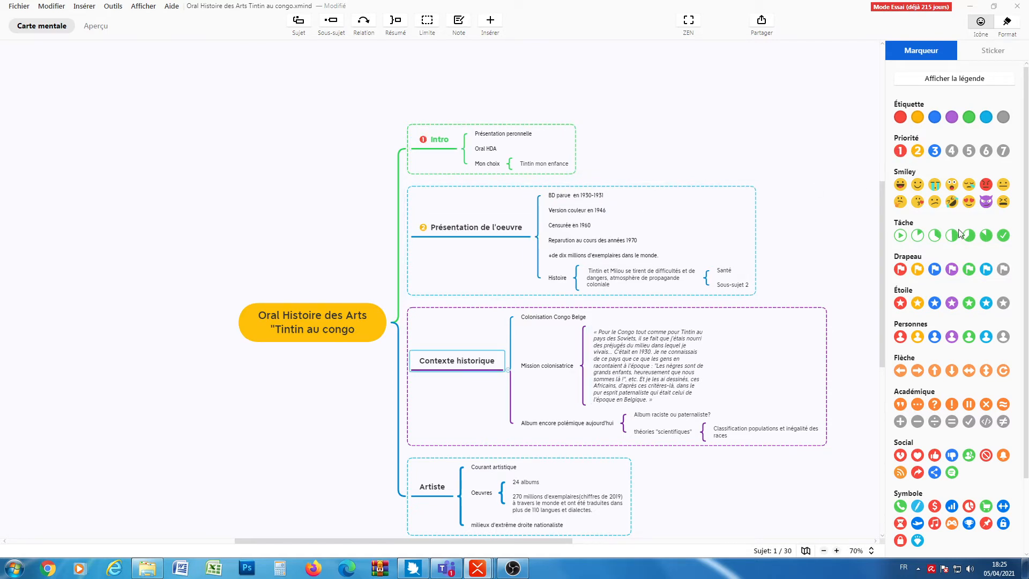
left_click(936, 151)
left_click(432, 487)
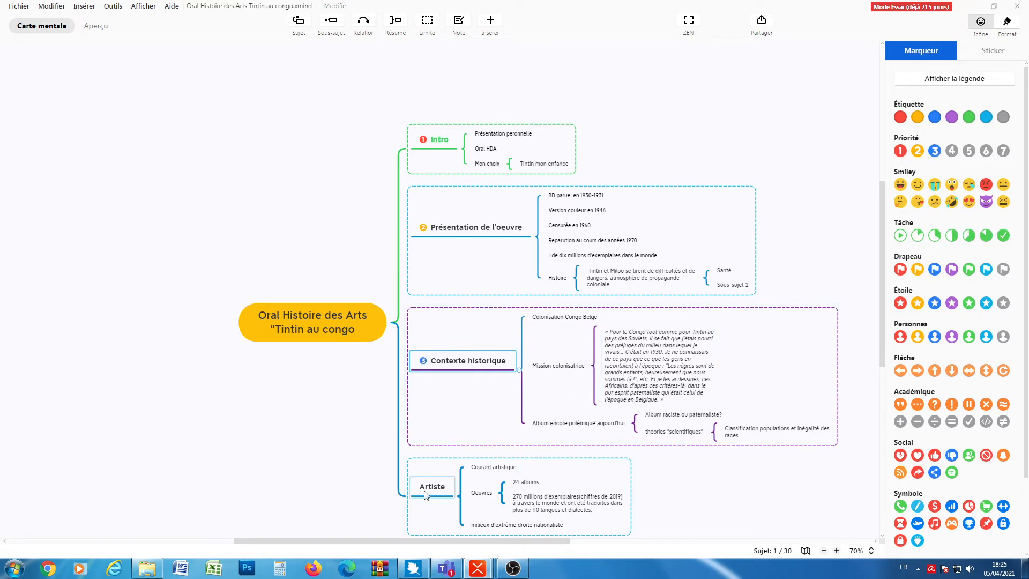
left_click(953, 151)
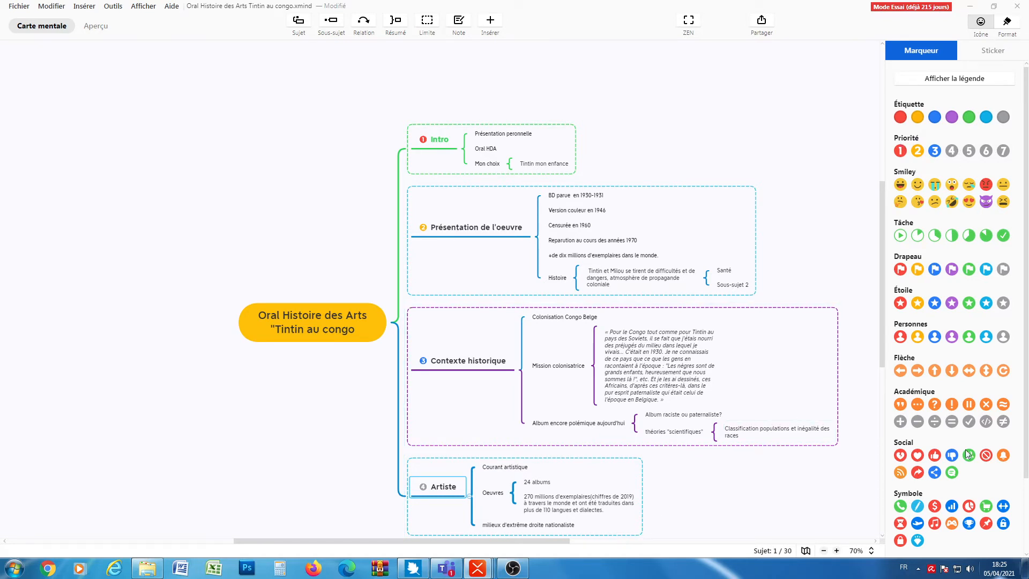
scroll(964, 428, "down", 3)
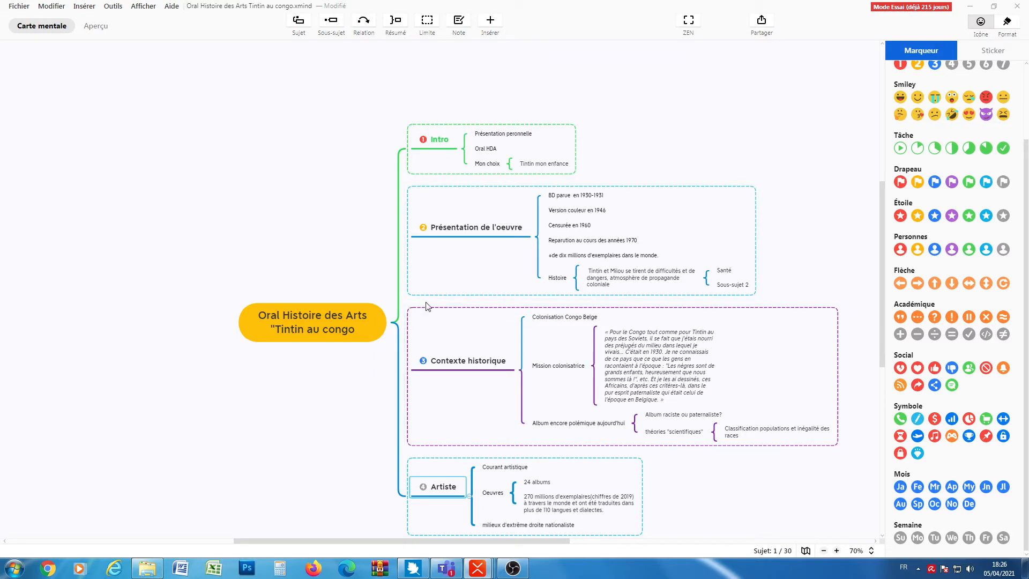
Correct the spelling of the first "Intro" subtopic to "Présentation personnelle".
double_click(489, 138)
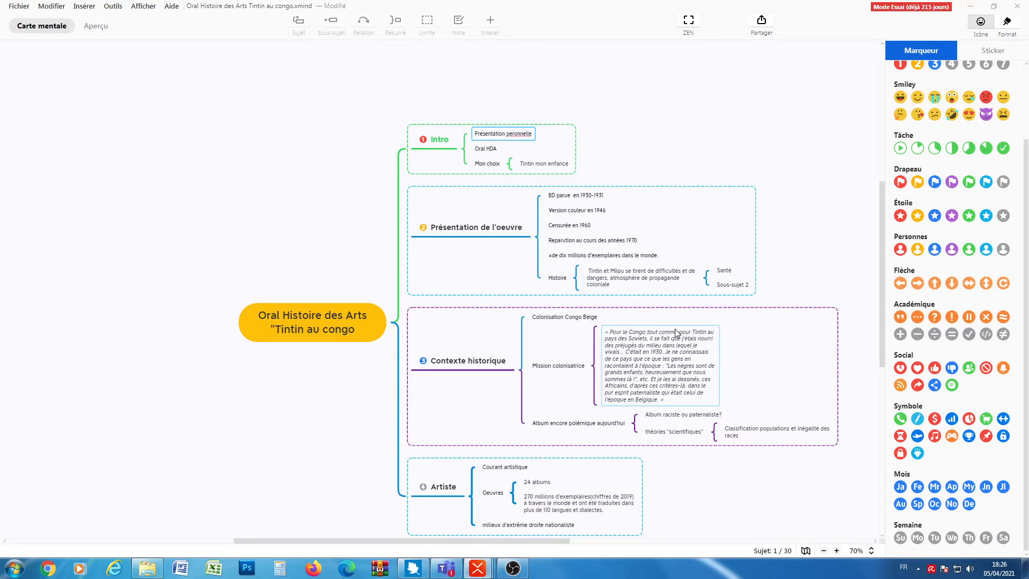
type("s")
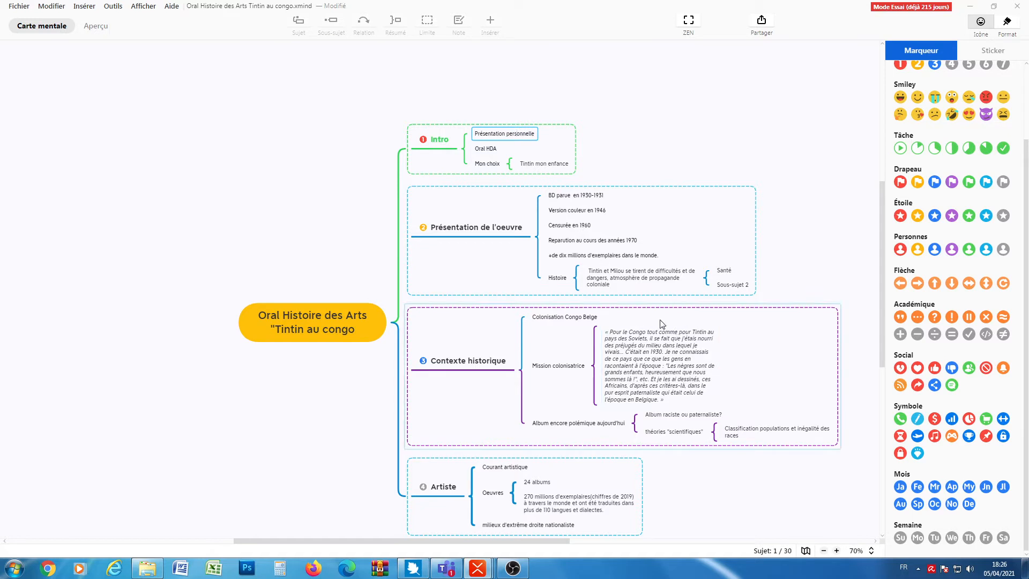
left_click(475, 151)
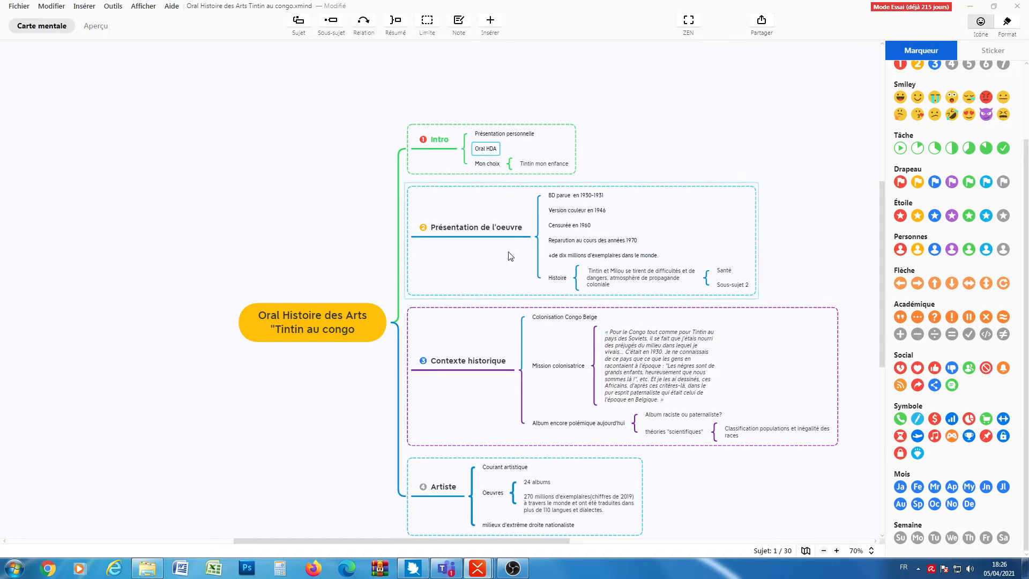
left_click(485, 162)
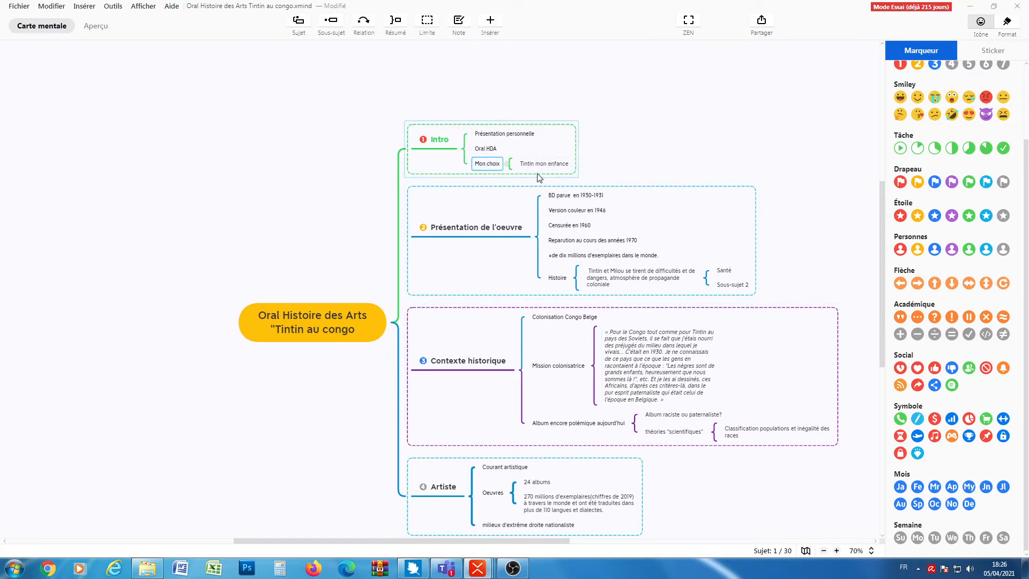
Add the missing closing quotation mark after "Tintin au congo" in the central topic.
double_click(355, 328)
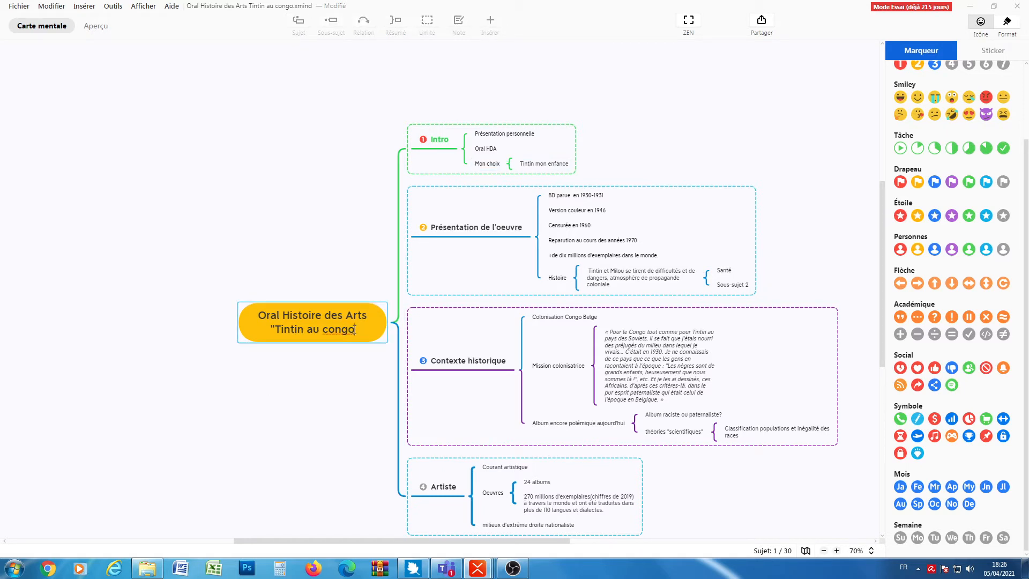
type("\"")
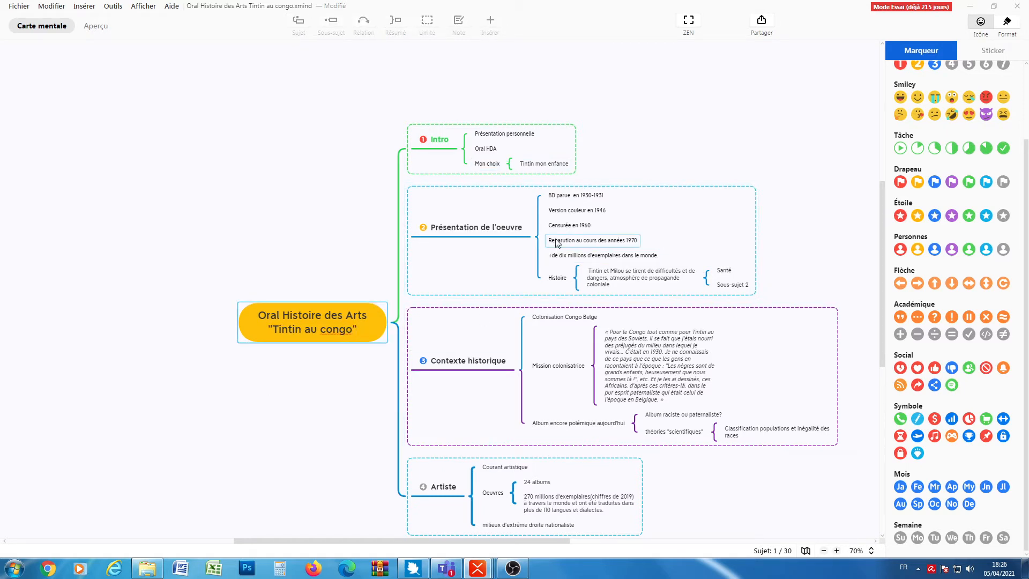
left_click(490, 226)
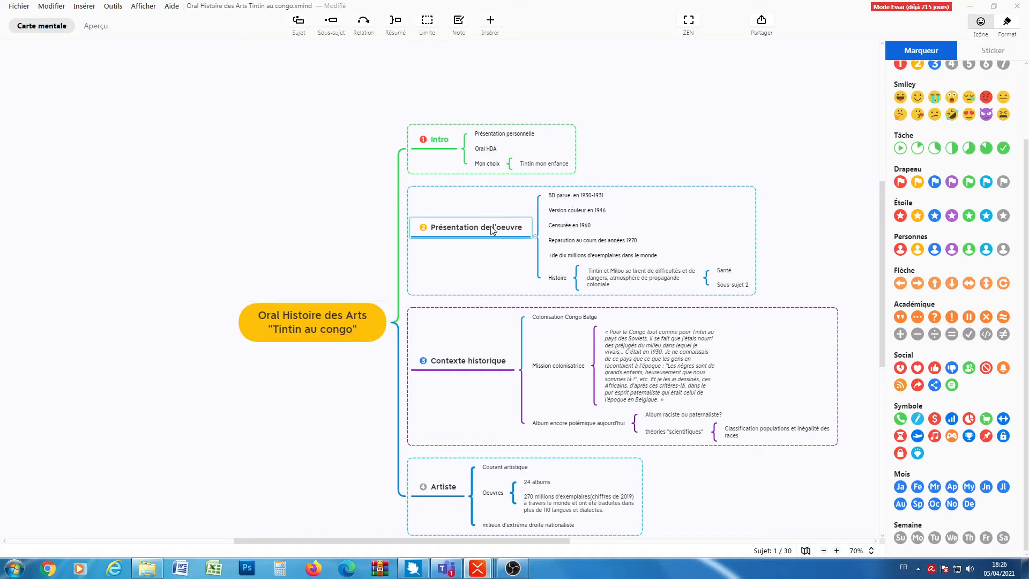
left_click(566, 195)
left_click(568, 213)
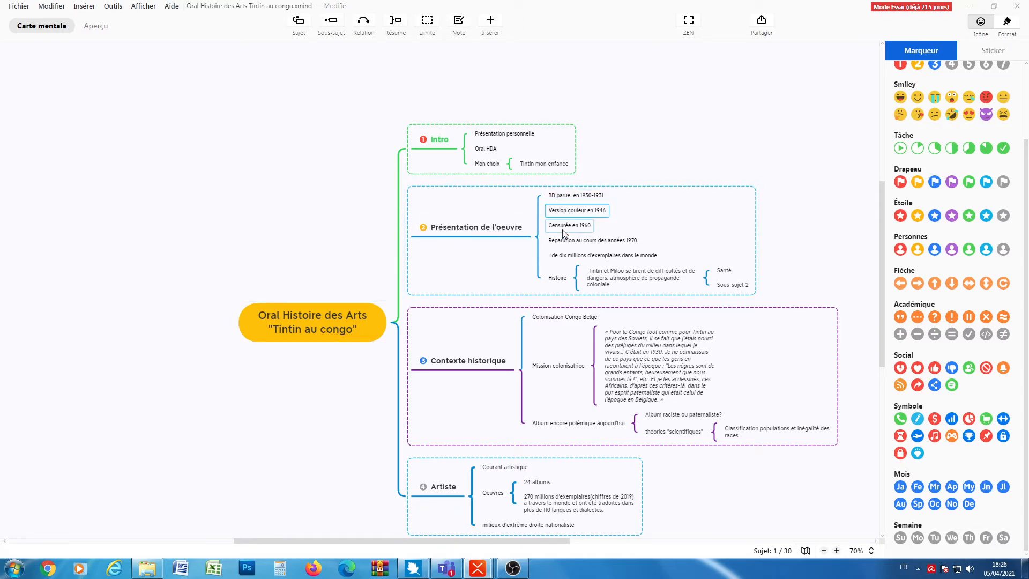
left_click(563, 228)
left_click(571, 244)
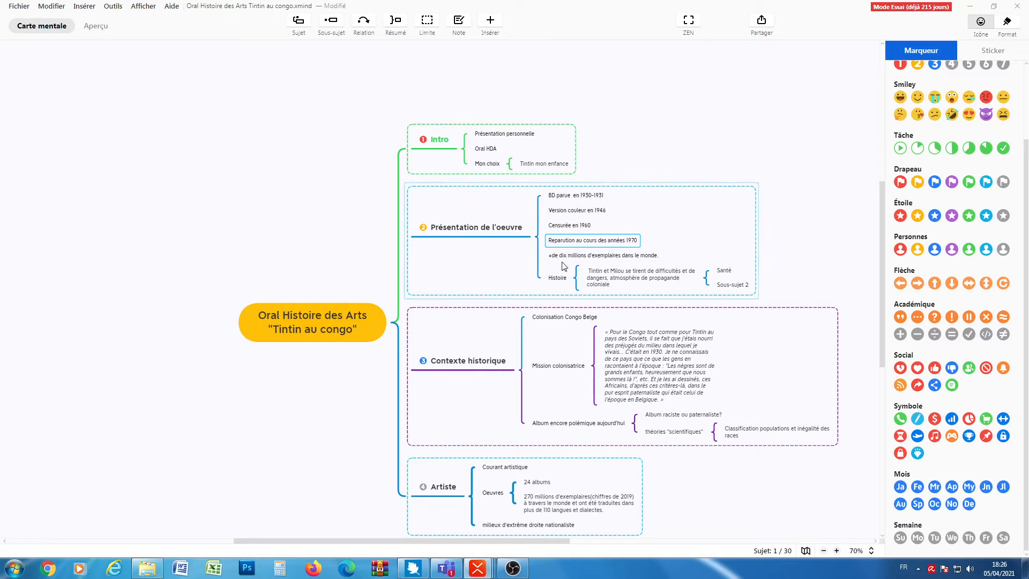
left_click(566, 260)
left_click(557, 278)
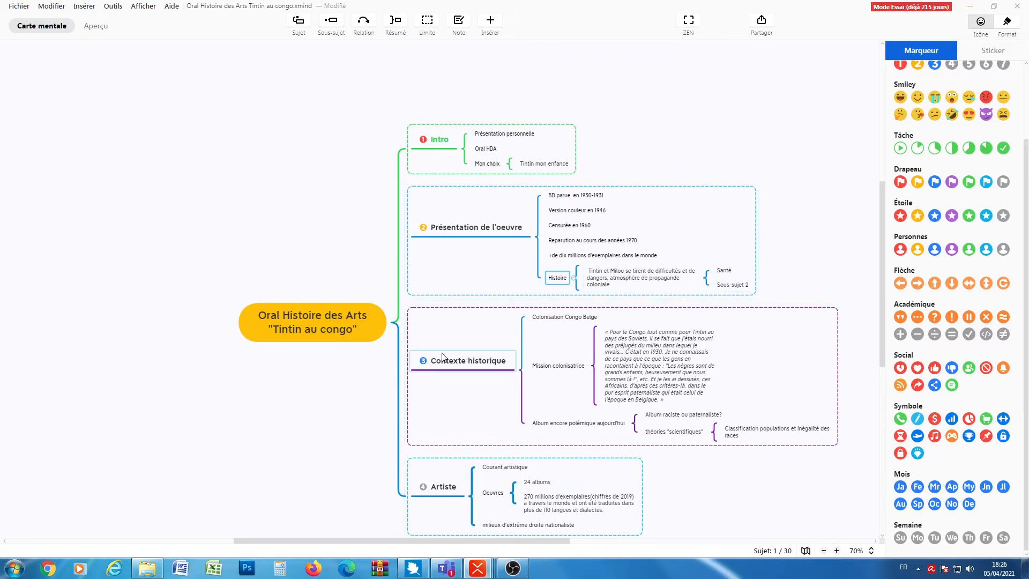
left_click(520, 351)
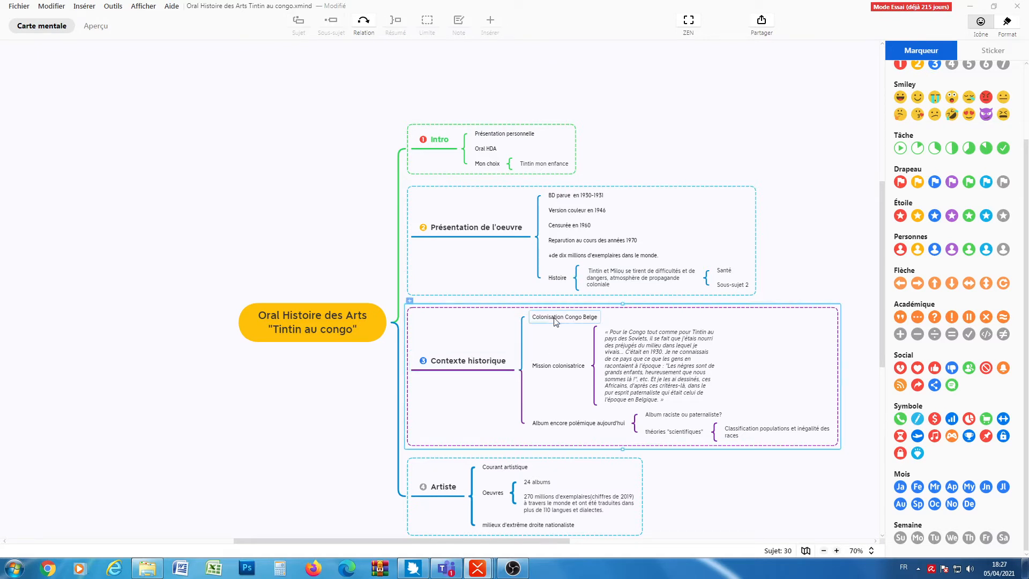
Recolour the branch line of the "Colonisation Congo Belge" subtopic dark purple.
left_click(568, 317)
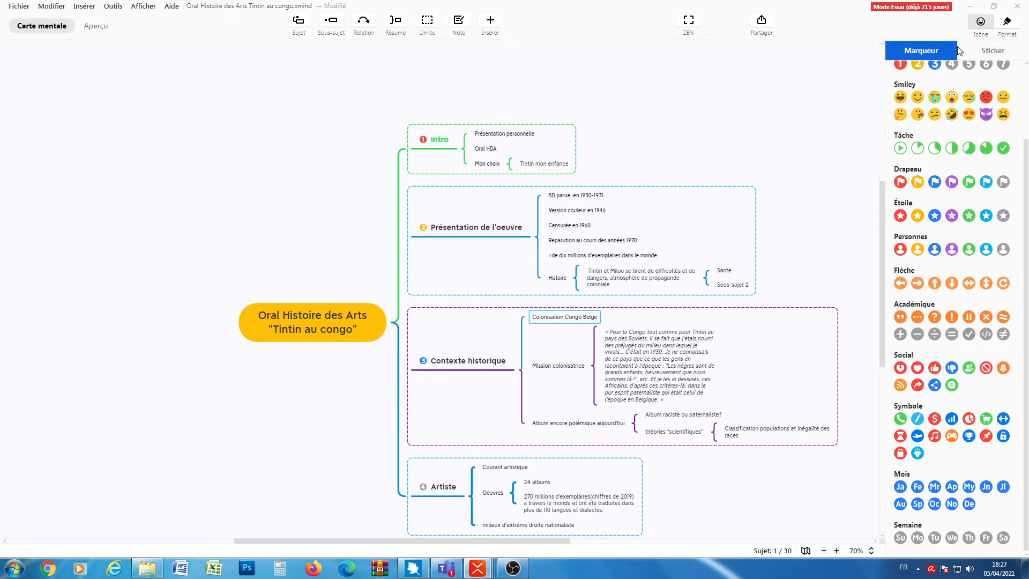
left_click(1008, 22)
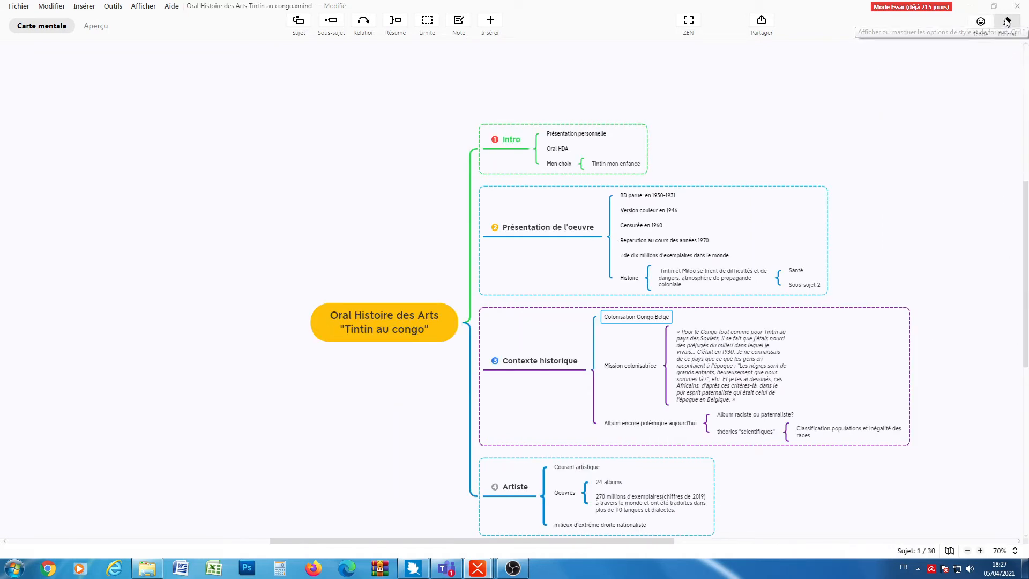
left_click(1008, 24)
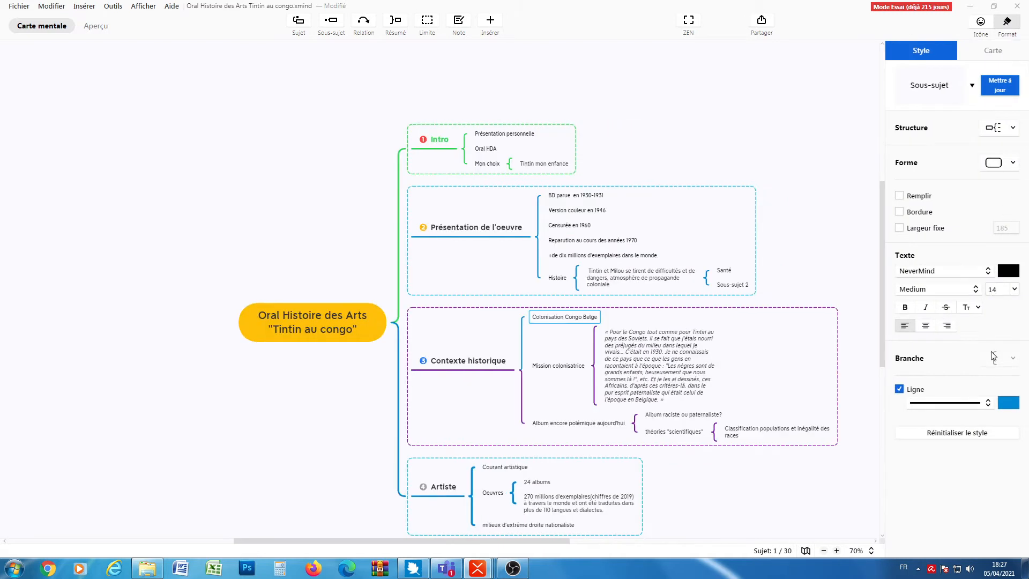
left_click(1012, 403)
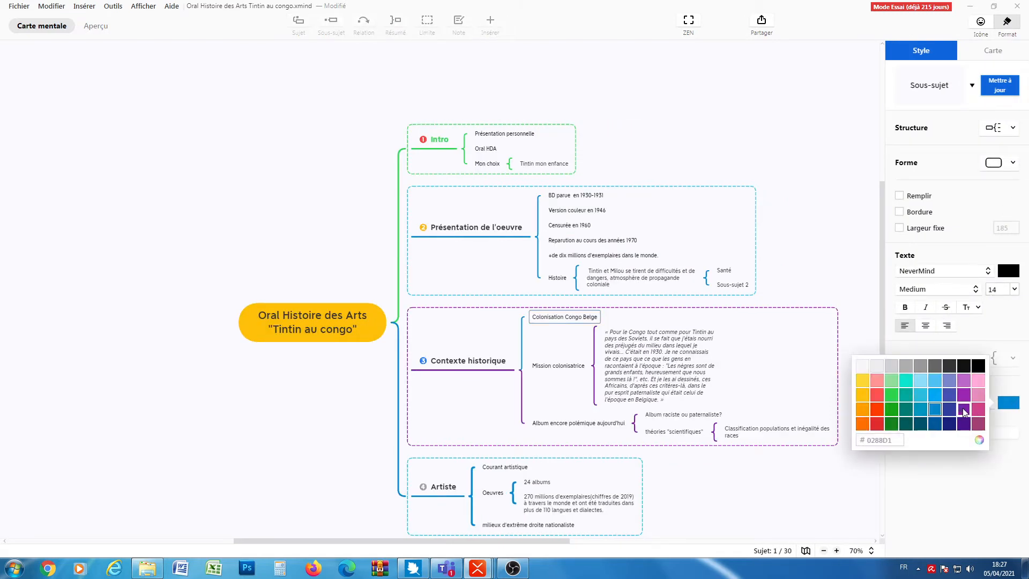
left_click(962, 409)
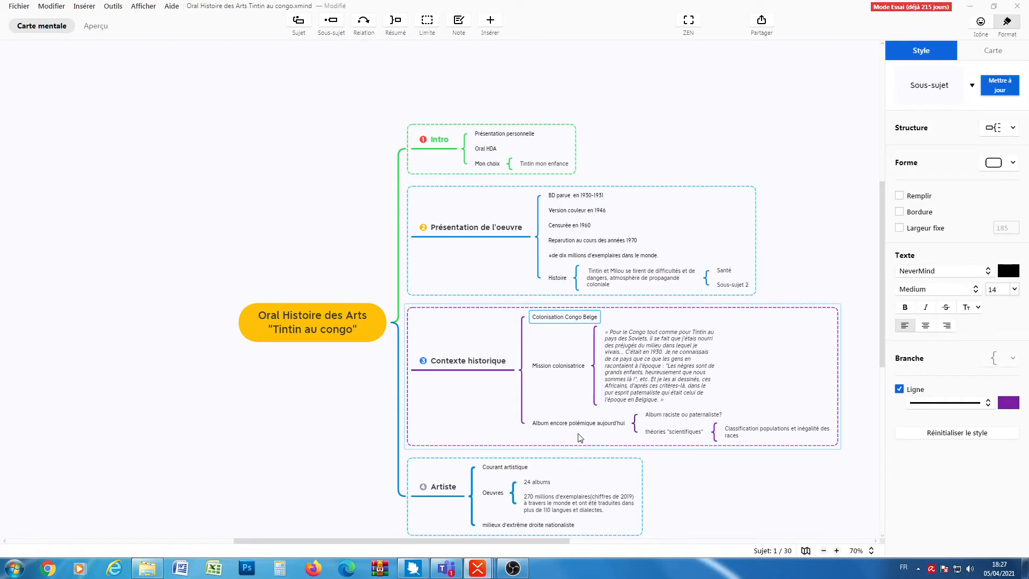
left_click(585, 460)
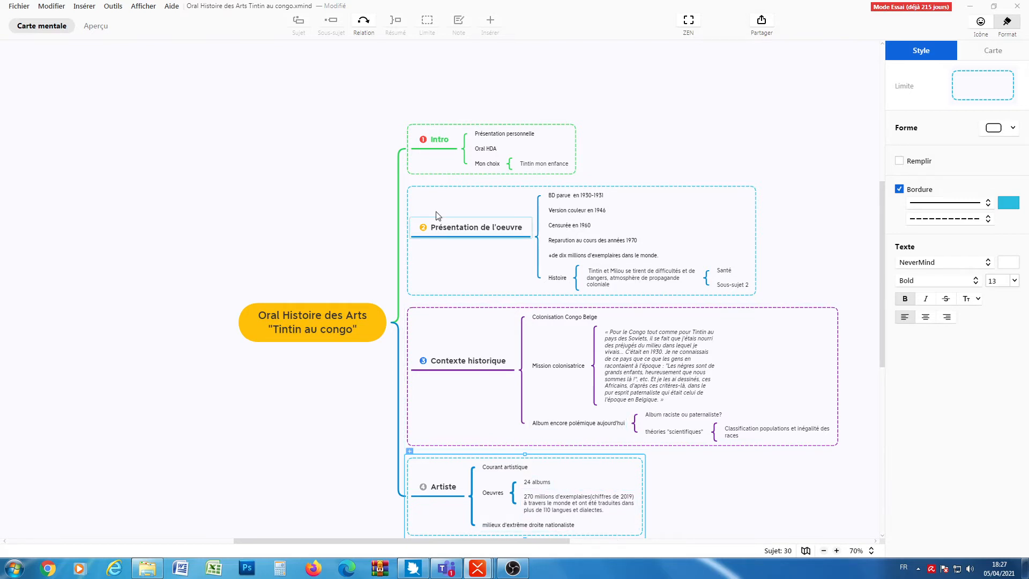
scroll(440, 333, "down", 1)
scroll(438, 346, "down", 5)
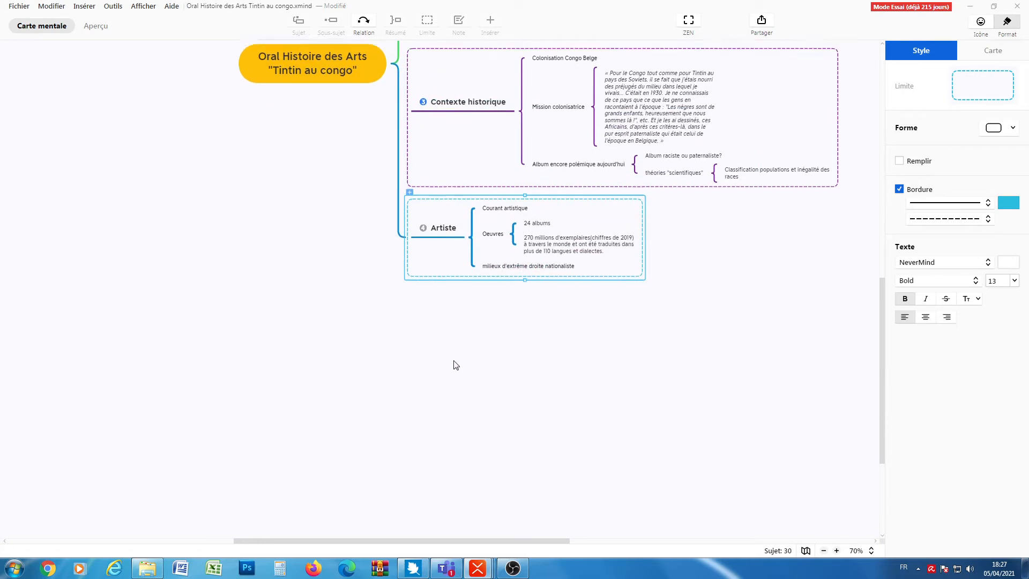
scroll(455, 363, "up", 3)
scroll(461, 366, "up", 1)
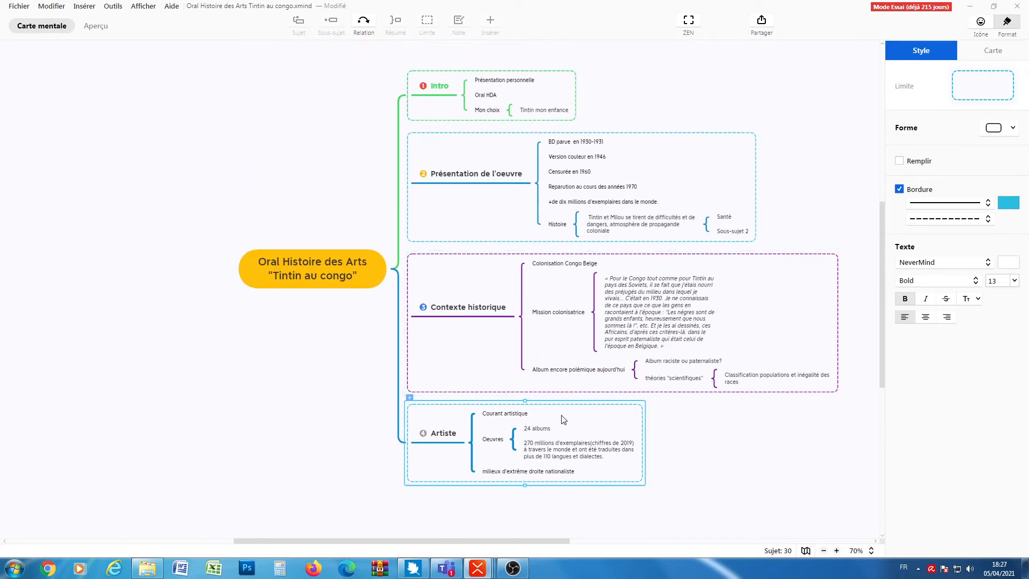
left_click(711, 455)
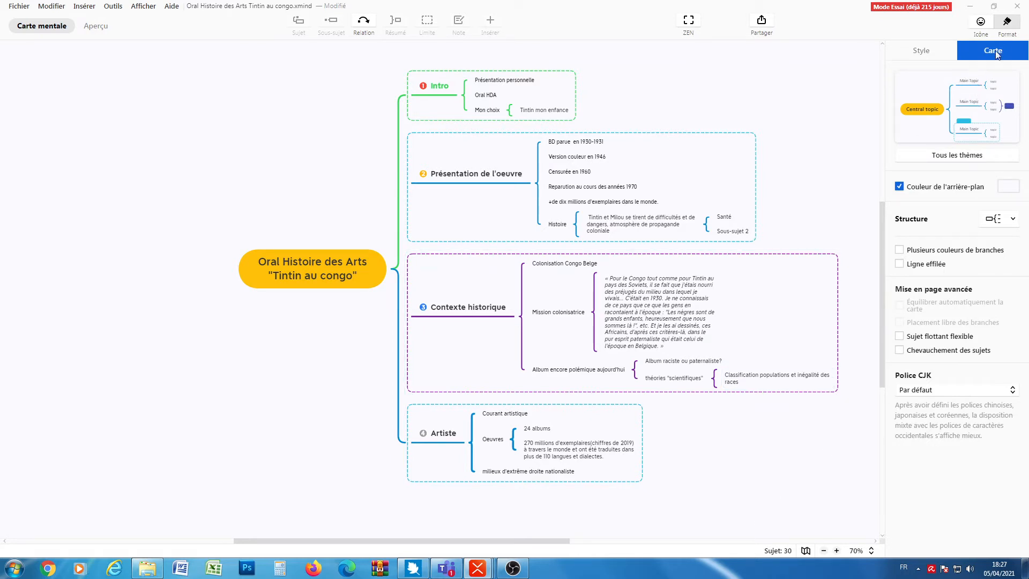
Browse the gallery of built-in map themes and leave it without choosing one.
left_click(958, 156)
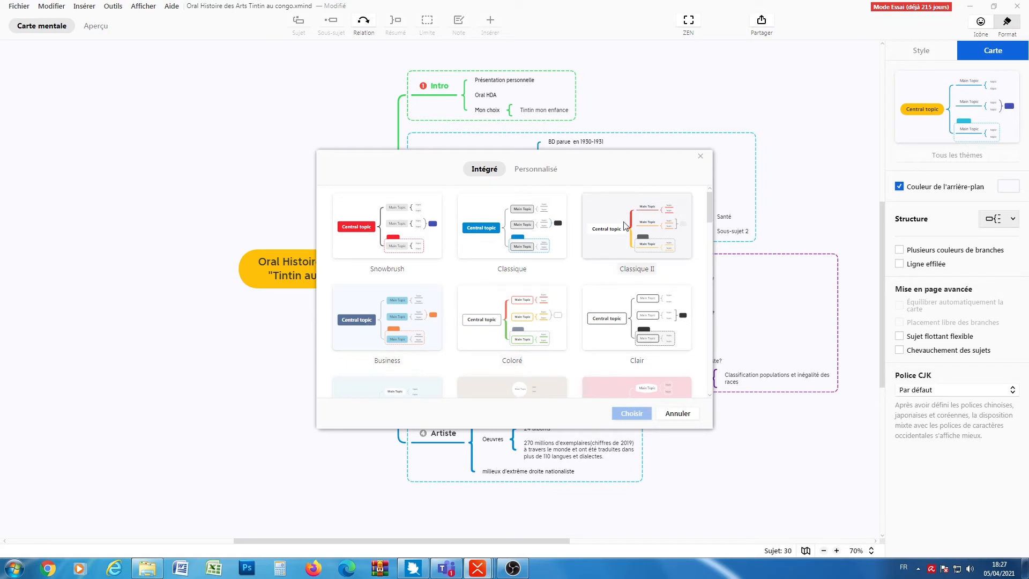
left_click_drag(712, 218, 710, 349)
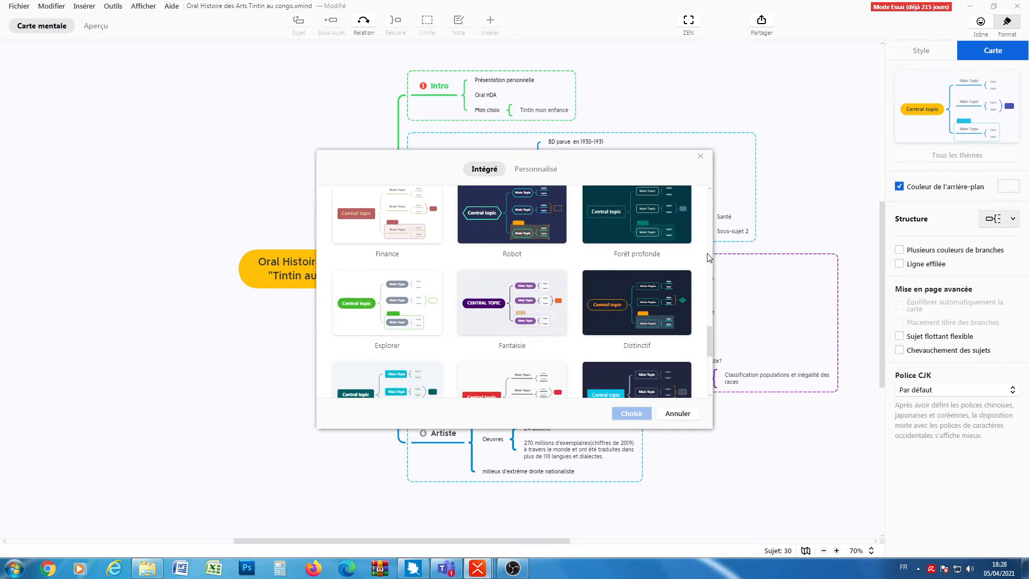
left_click(702, 158)
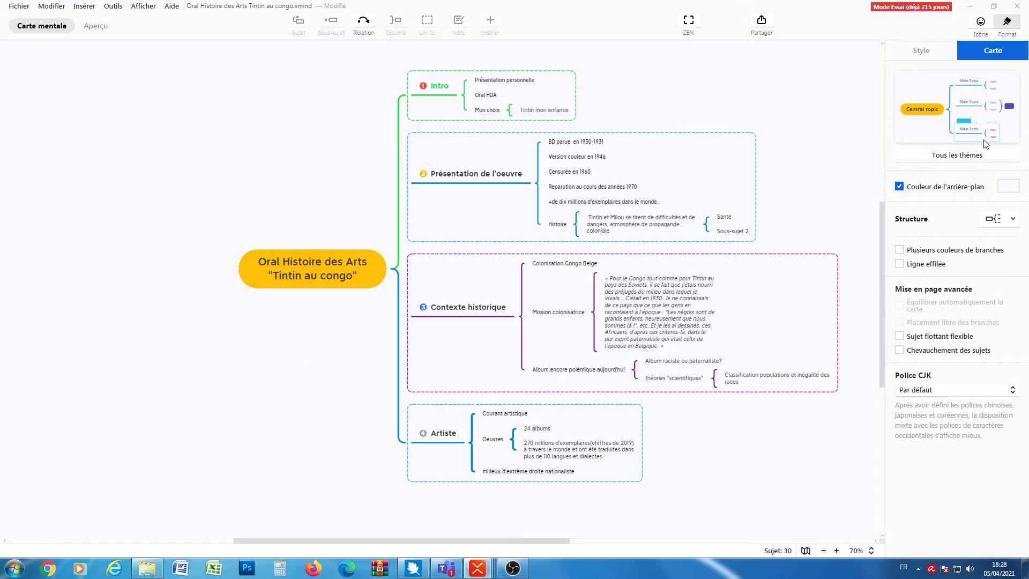
Look at the other open mind maps for comparison and return to the Tintin au congo map.
key("alt+Tab")
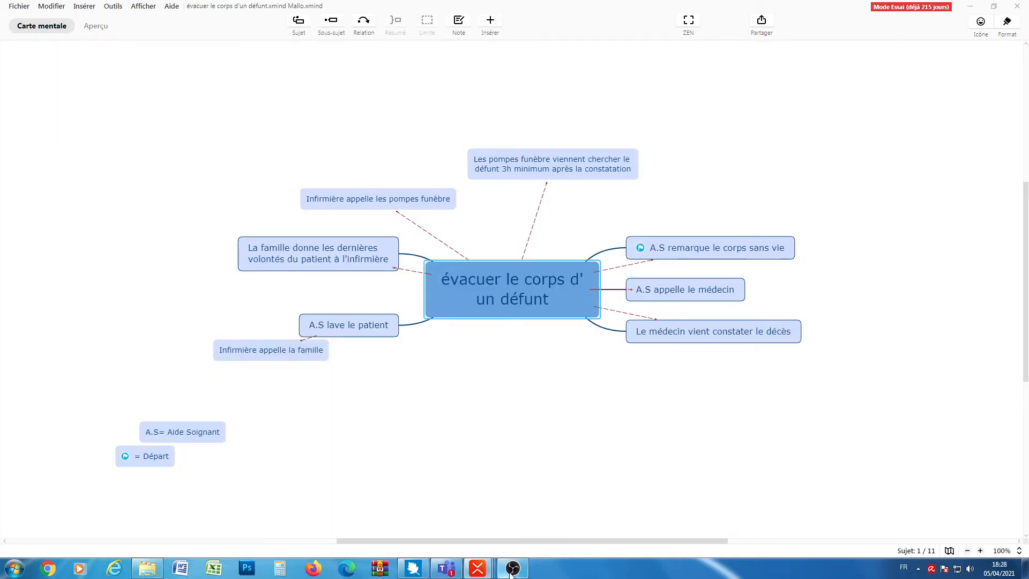
mouse_move(480, 568)
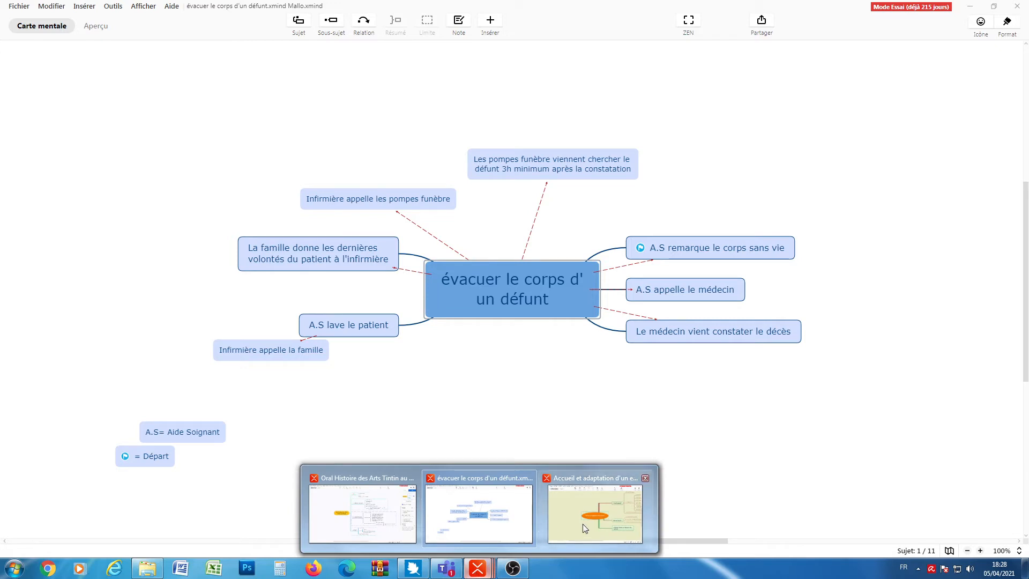
mouse_move(583, 524)
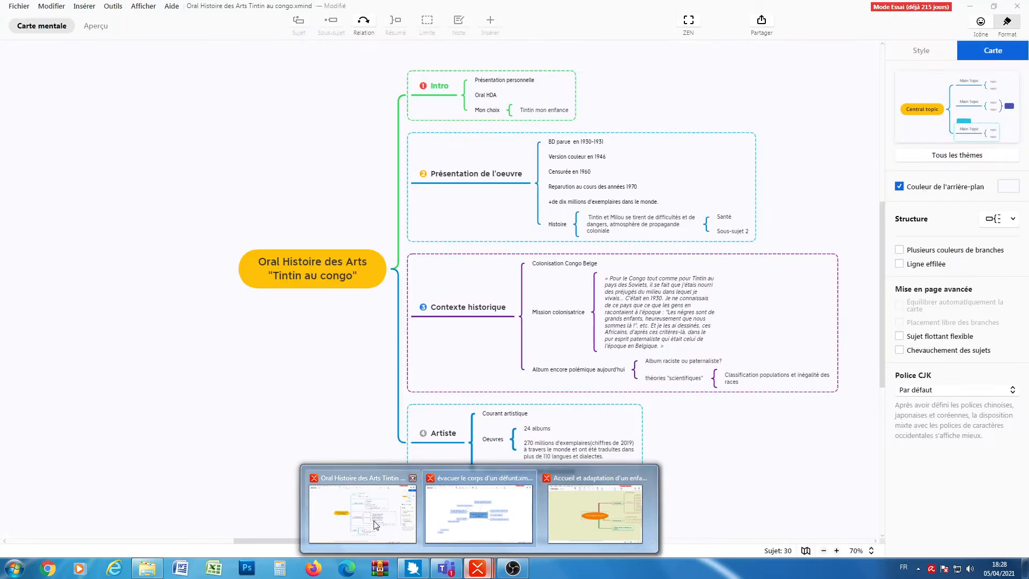
left_click(376, 525)
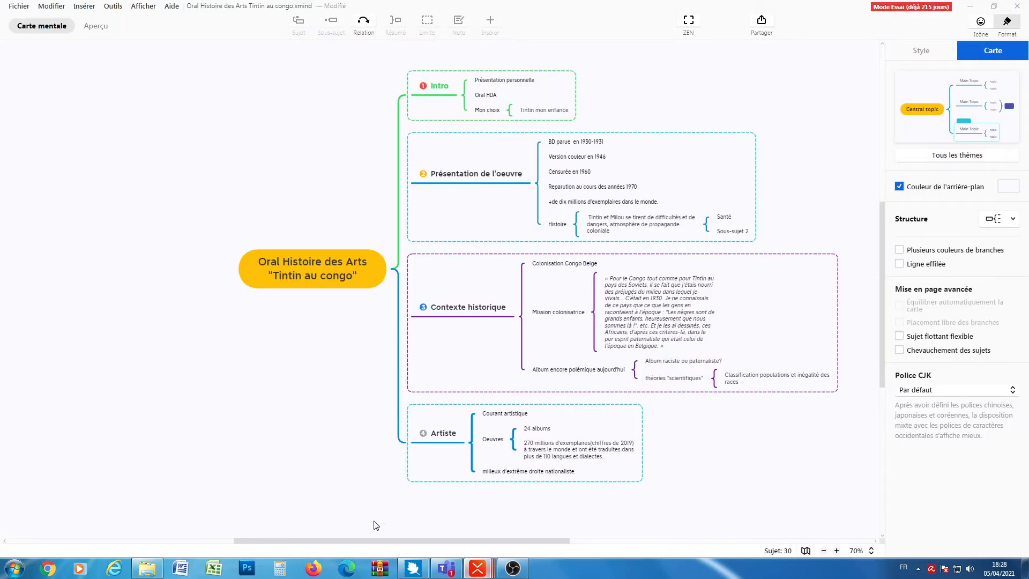
Change the whole map's structure to a downward tree with branches on the right, and review the branches.
left_click(957, 156)
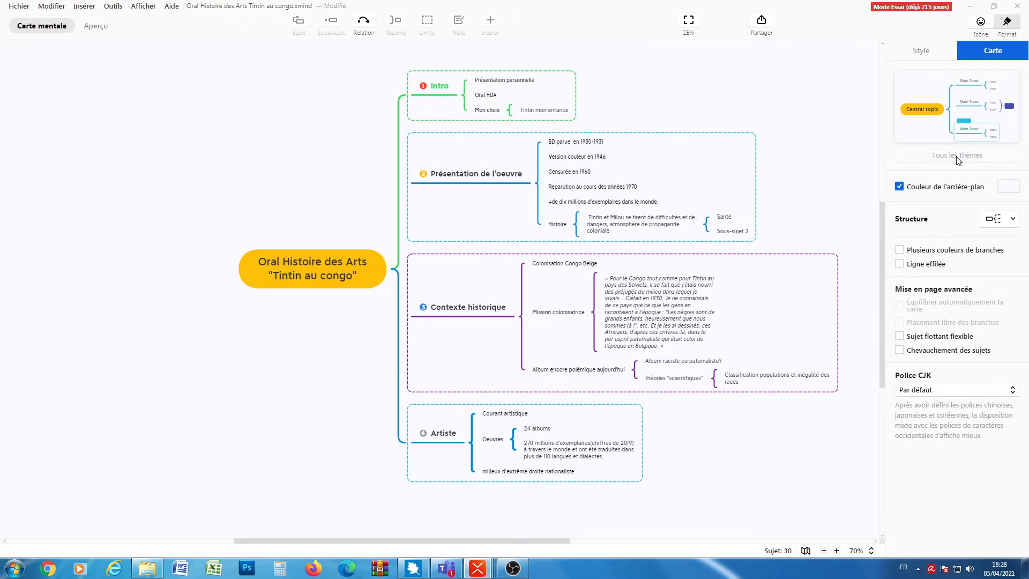
left_click(1013, 220)
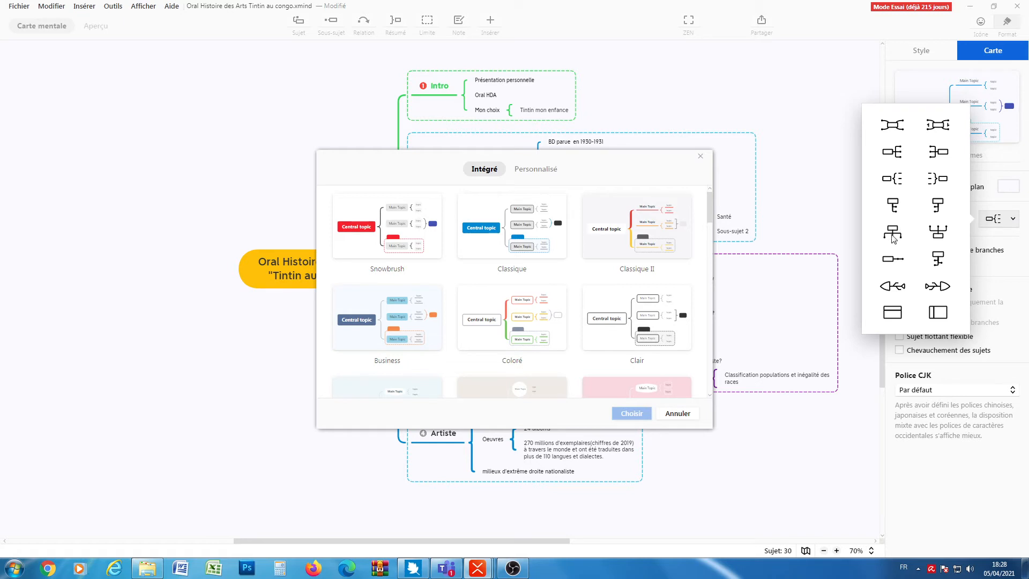
left_click(701, 156)
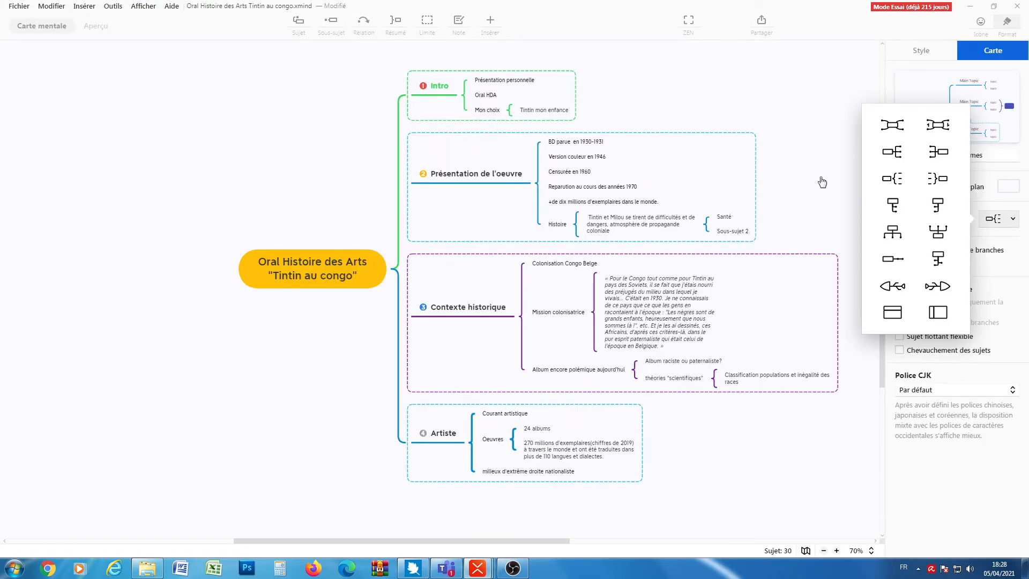
left_click(893, 203)
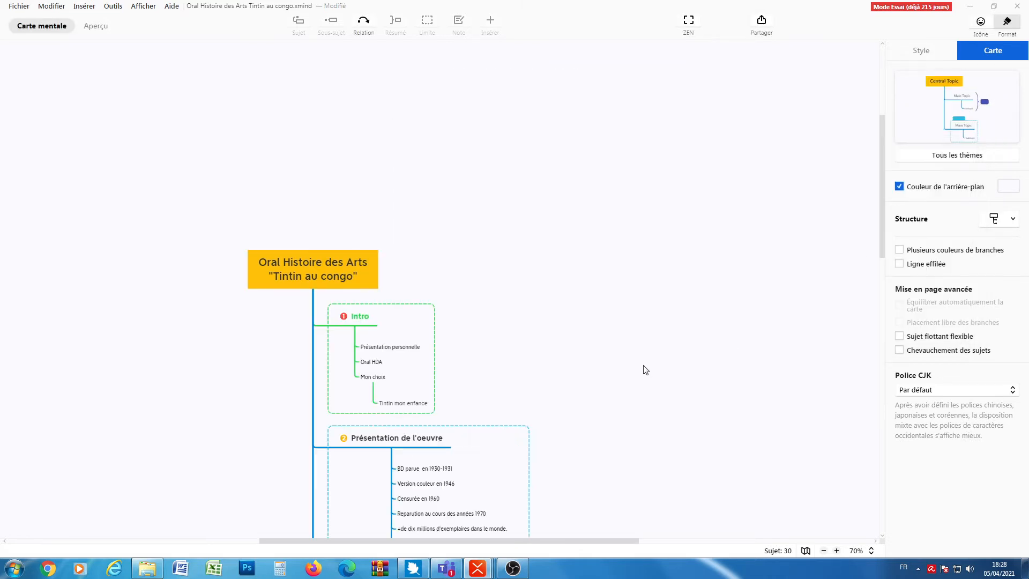
scroll(393, 272, "down", 10)
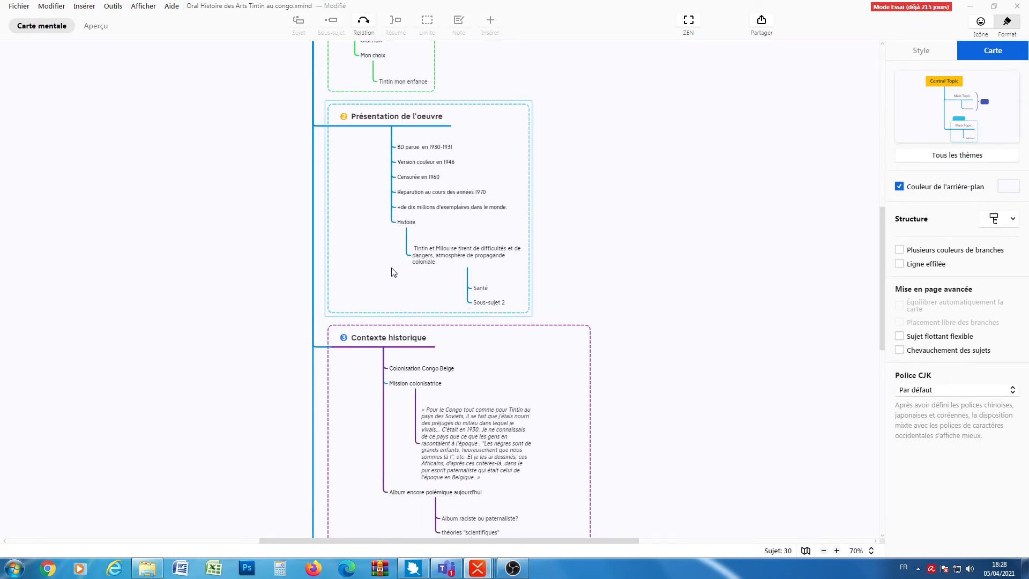
scroll(407, 341, "up", 6)
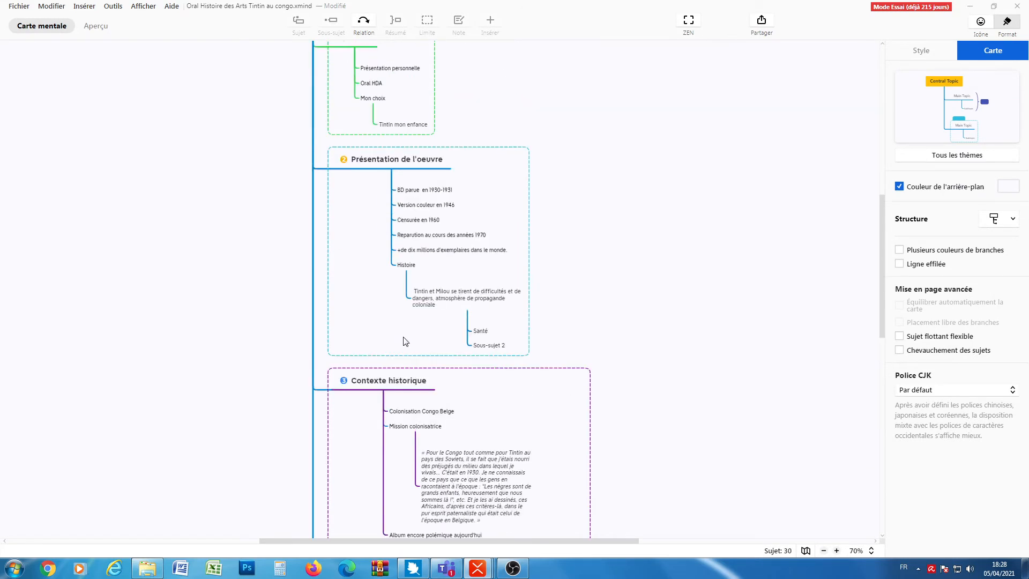
scroll(399, 321, "up", 3)
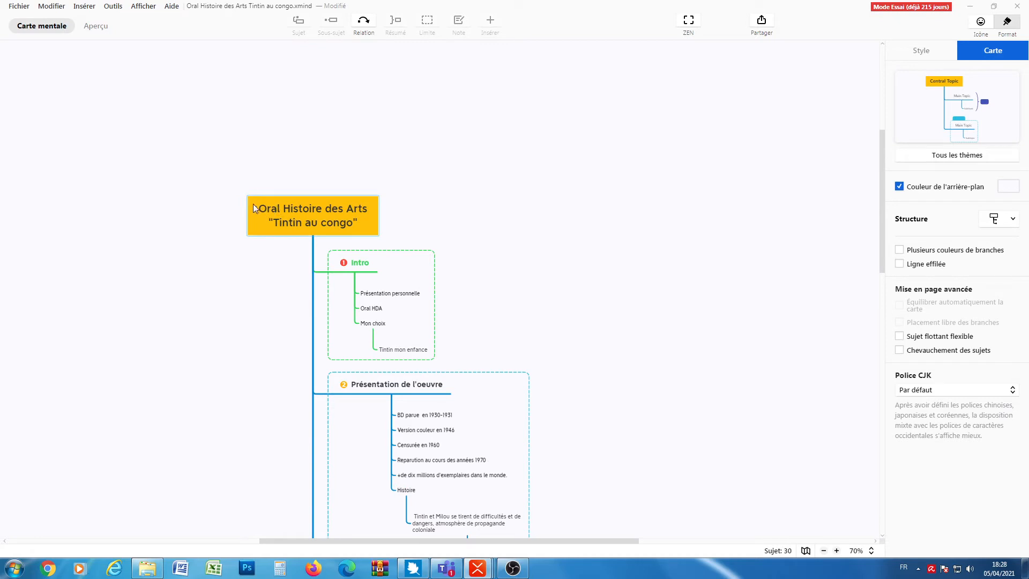
Try the stacked-rectangle shape on the central topic "Oral Histoire des Arts "Tintin au congo"".
left_click(301, 226)
triple_click(301, 226)
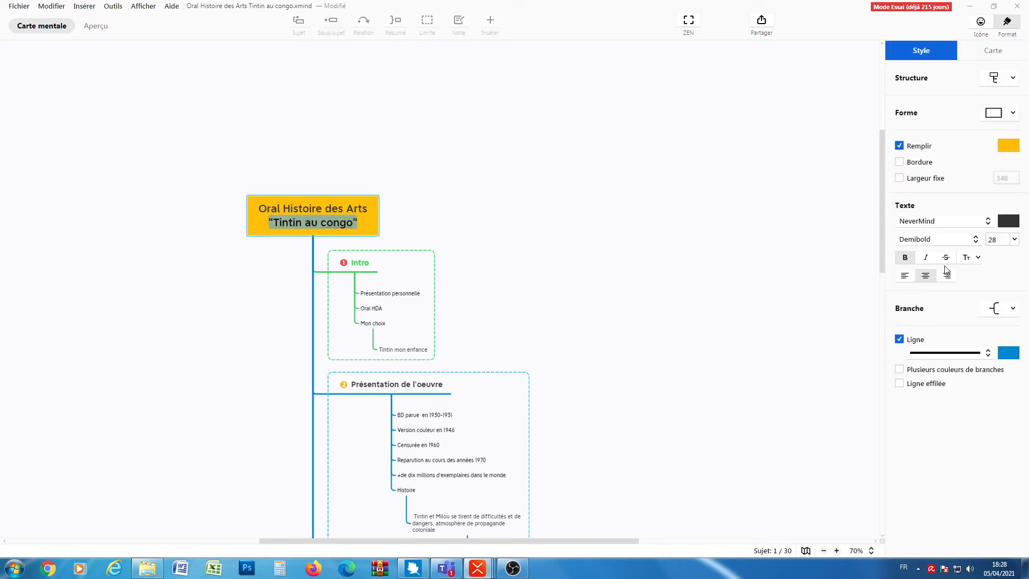
left_click(1016, 80)
left_click(1017, 82)
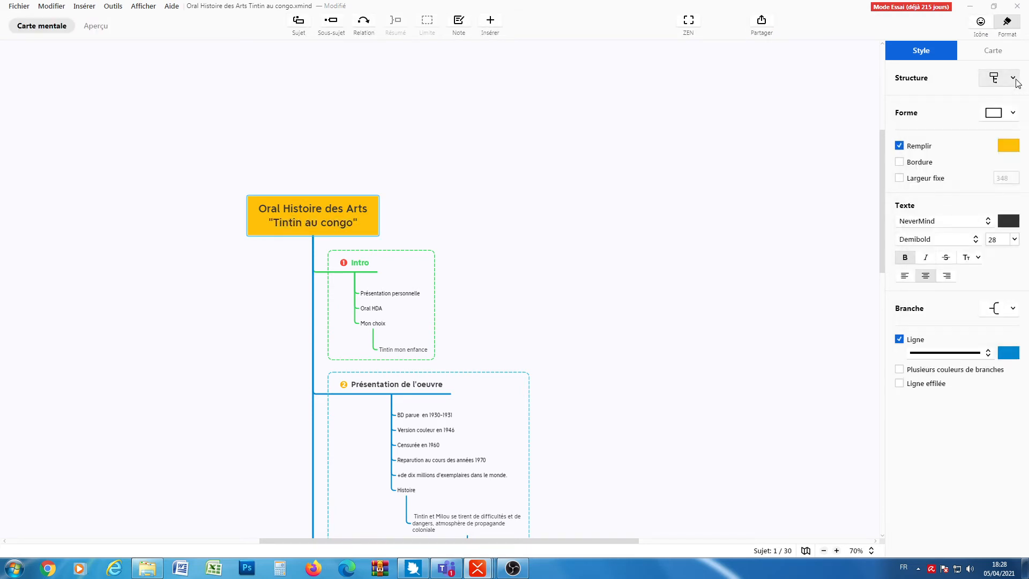
left_click(1013, 113)
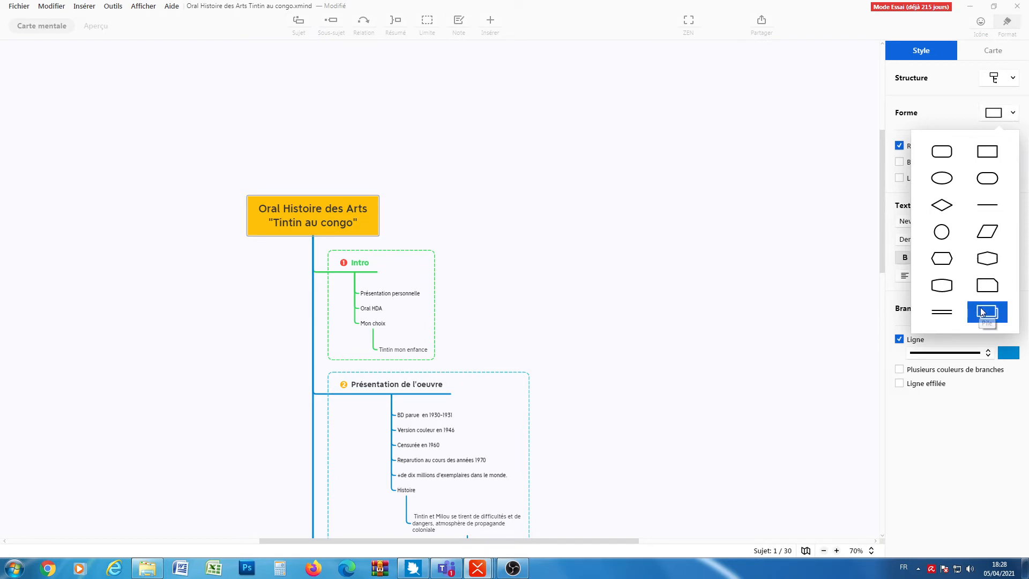
left_click(982, 313)
left_click(643, 272)
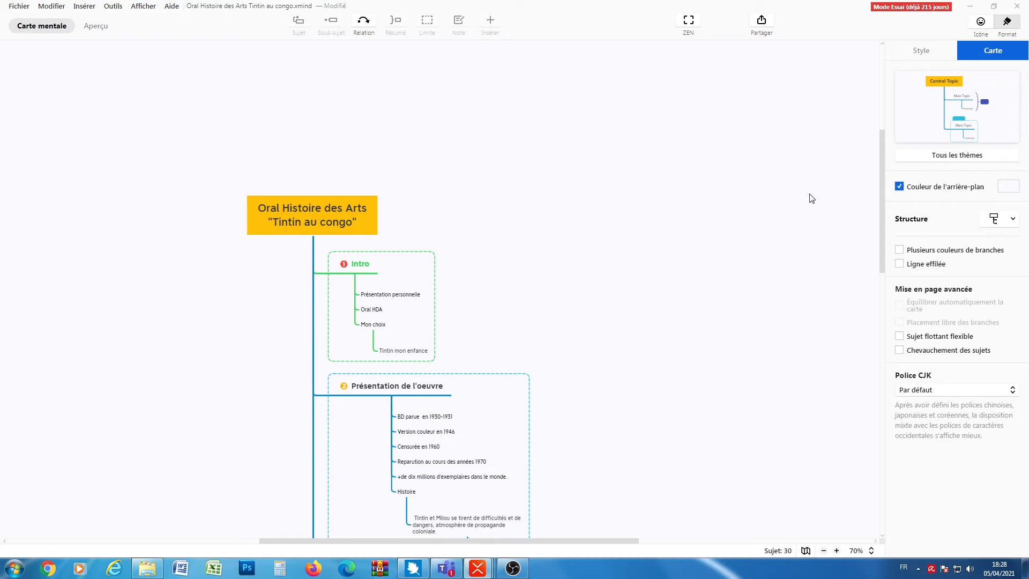
Review the tree layout, and undo the shape and structure changes to restore the right-hand brace structure.
scroll(486, 306, "down", 2)
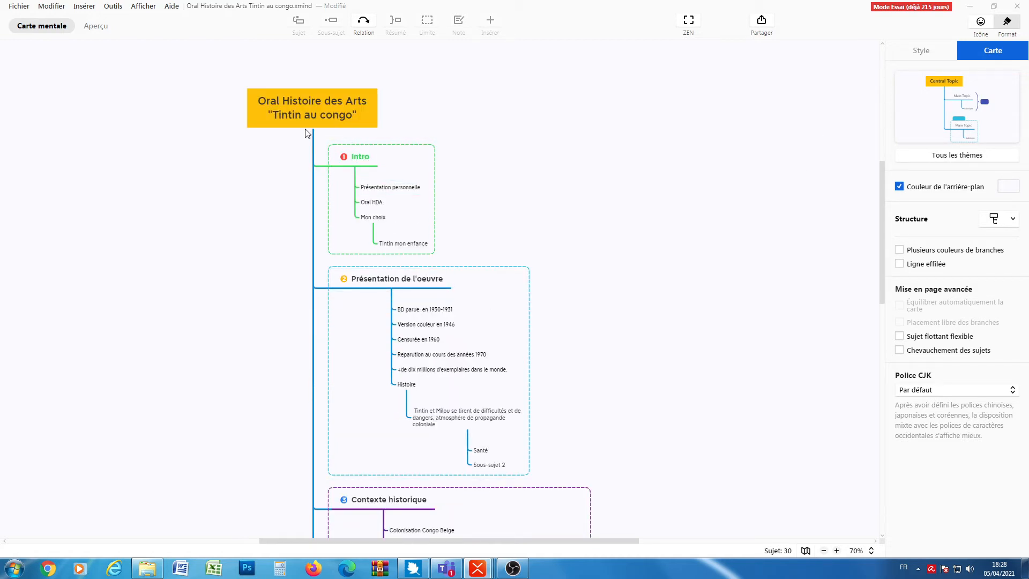
scroll(417, 238, "down", 5)
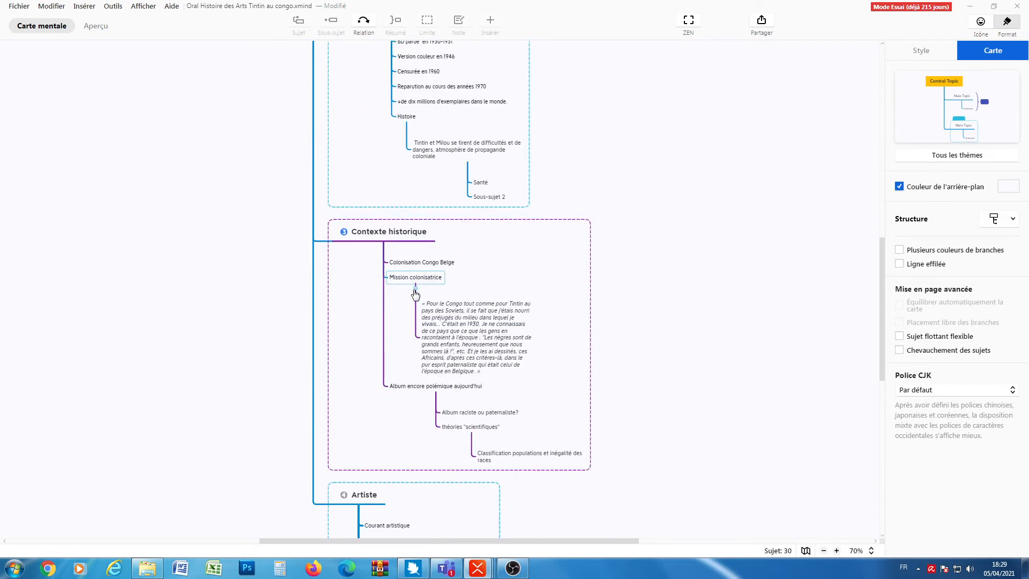
scroll(417, 294, "up", 4)
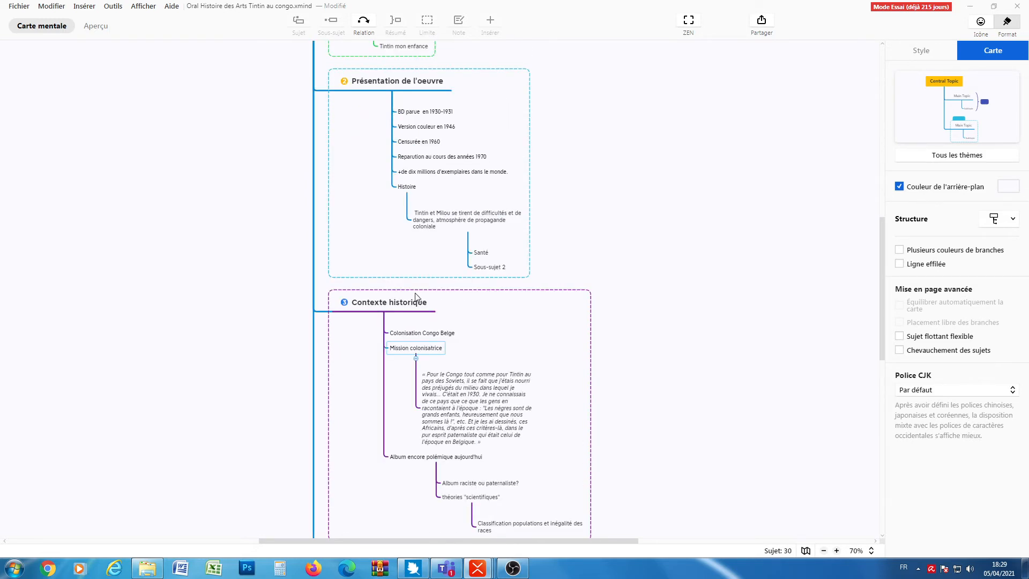
key("ctrl+z")
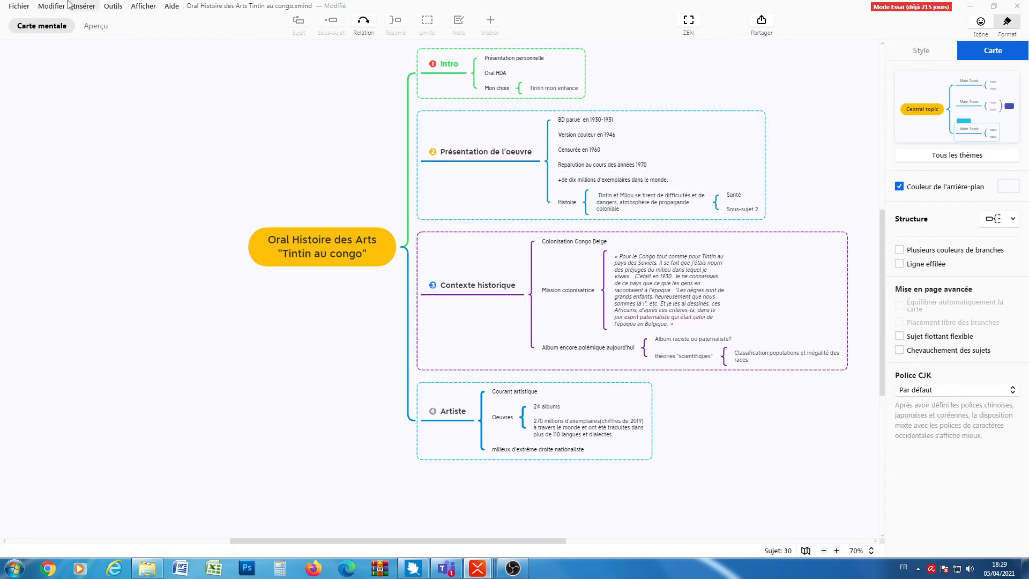
Export the current map as a PNG at 100% scale, choosing the desktop (Bureau) as the destination.
left_click(17, 7)
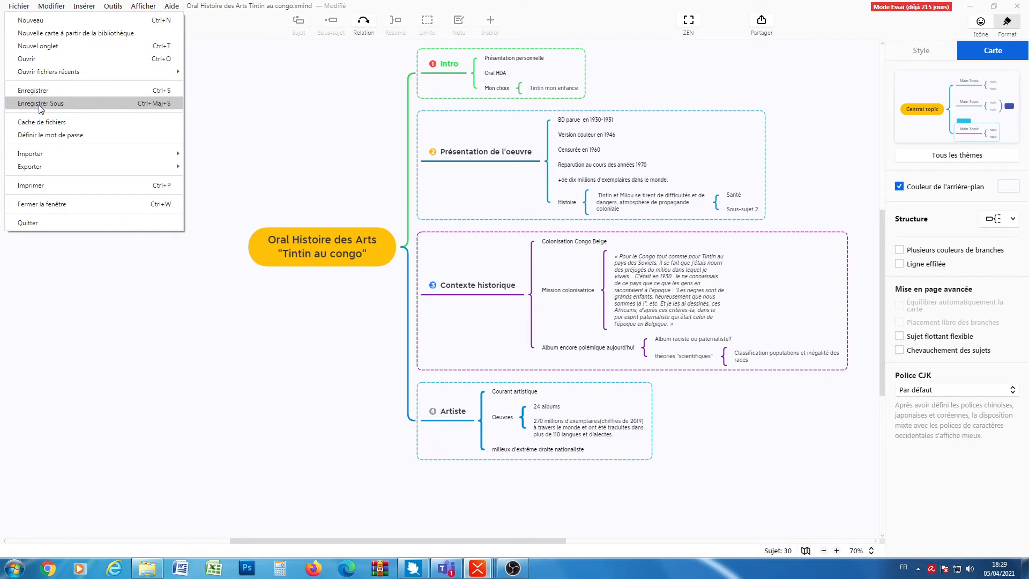
mouse_move(41, 170)
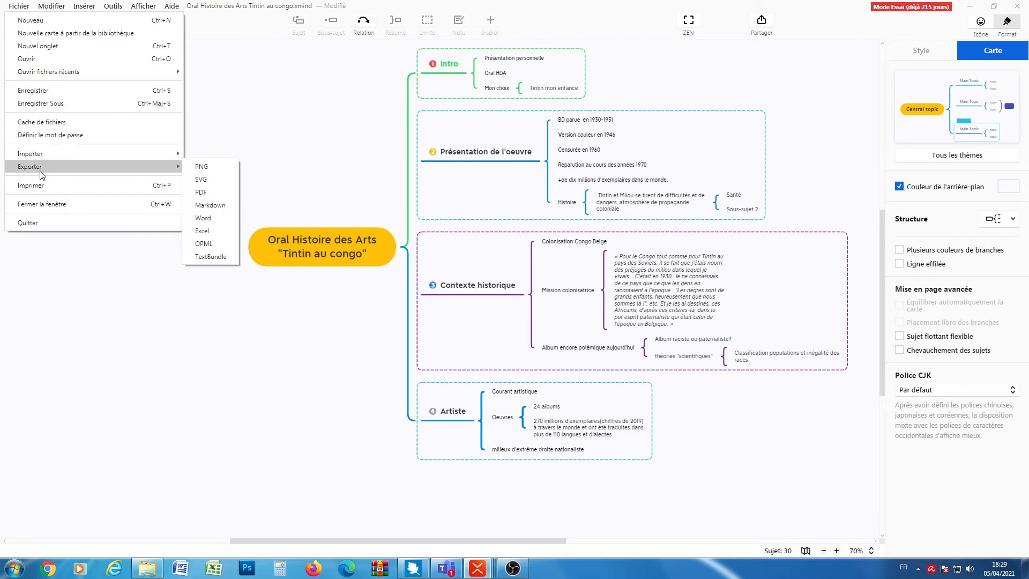
left_click(204, 171)
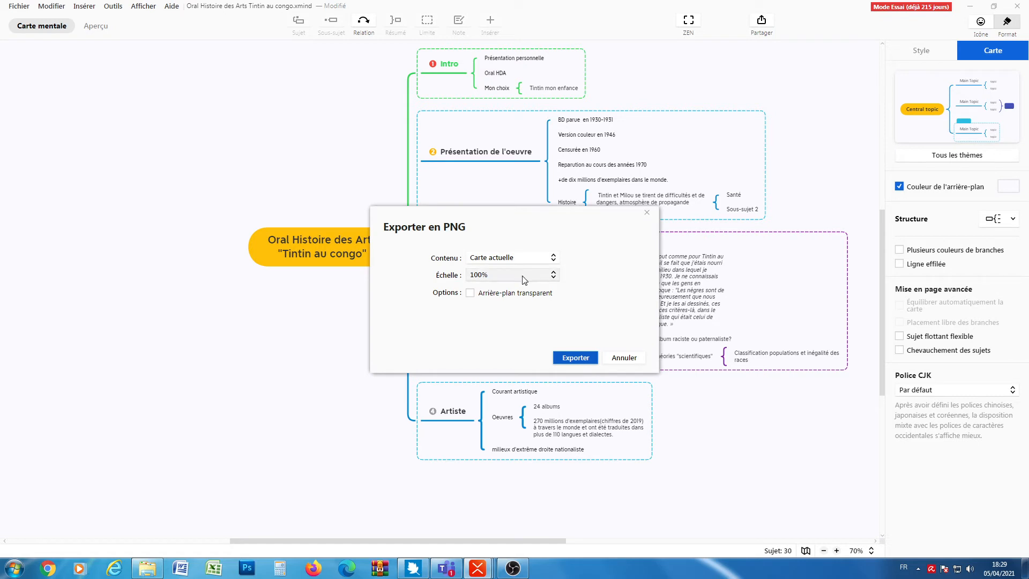
left_click(569, 359)
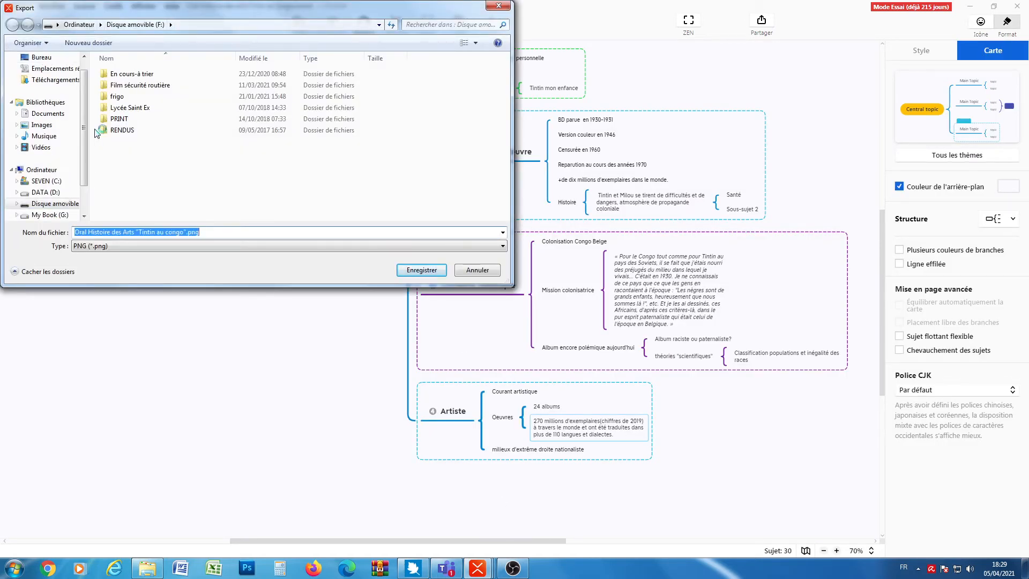
left_click(33, 58)
left_click(82, 234)
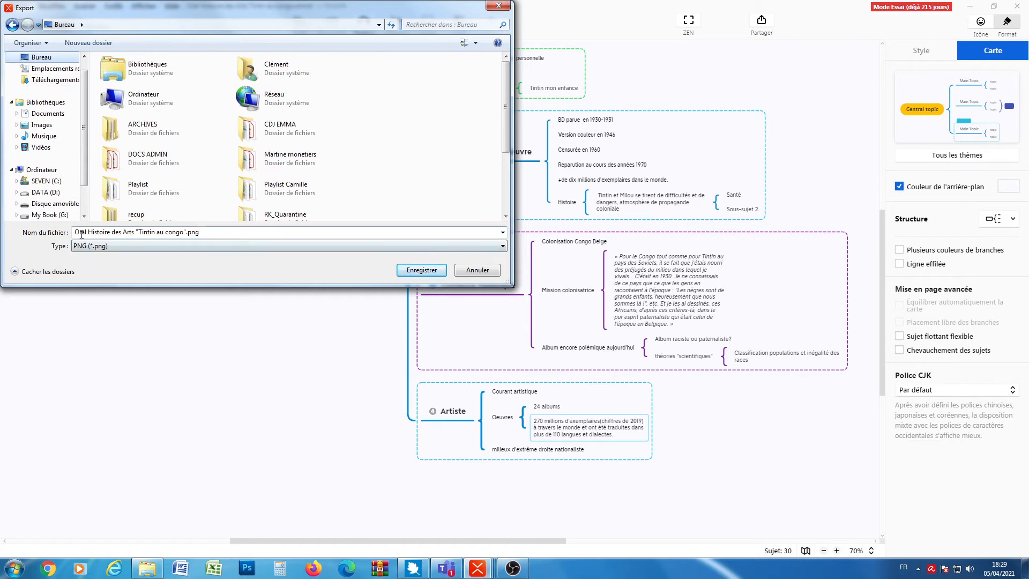
Remove the invalid quotation marks from the export file name and save it as "Oral Histoire des Arts Tintin au congo.png".
left_click(420, 272)
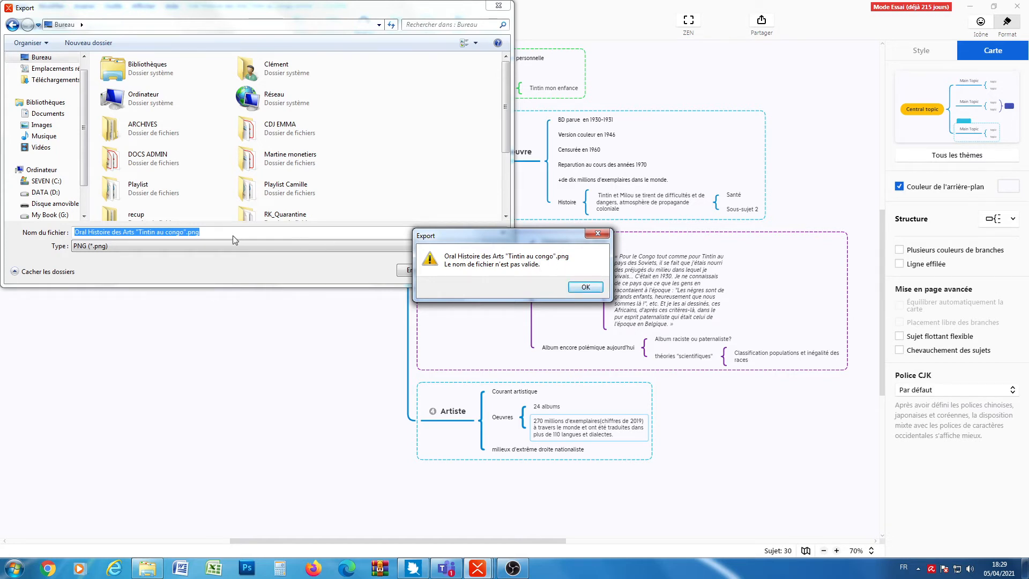
left_click(185, 232)
key("Return")
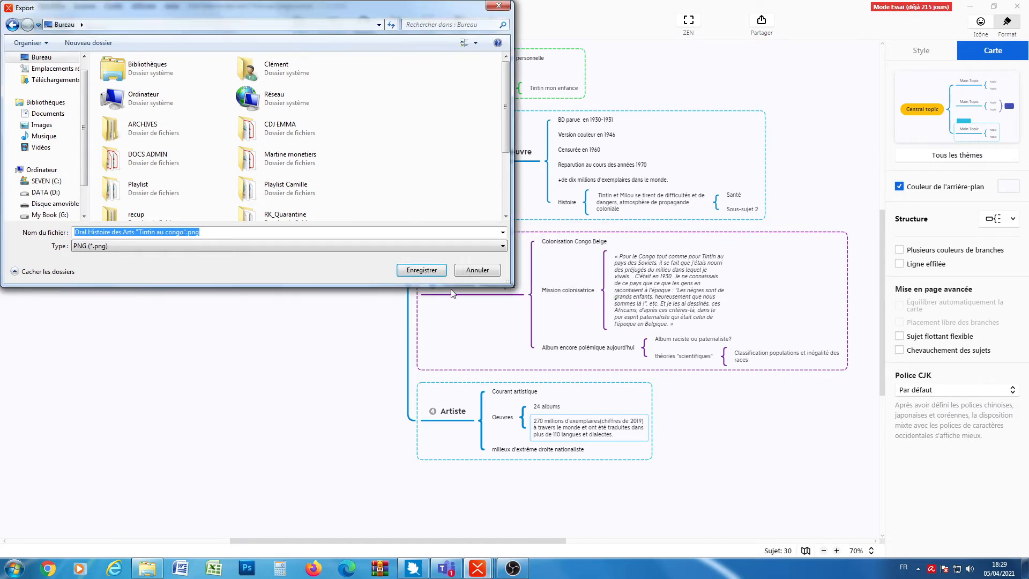
left_click(187, 232)
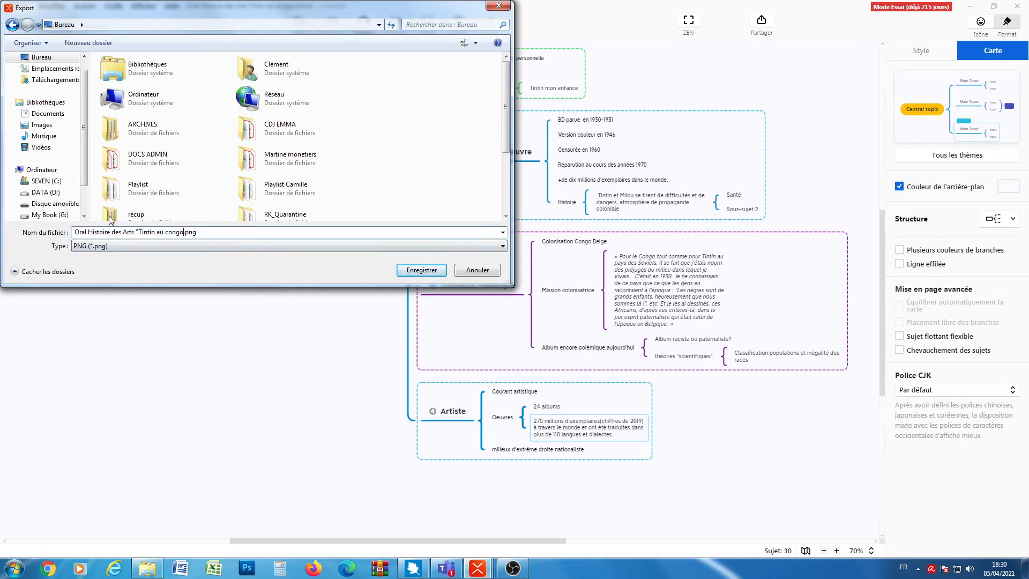
left_click(140, 232)
key("BackSpace")
left_click(421, 270)
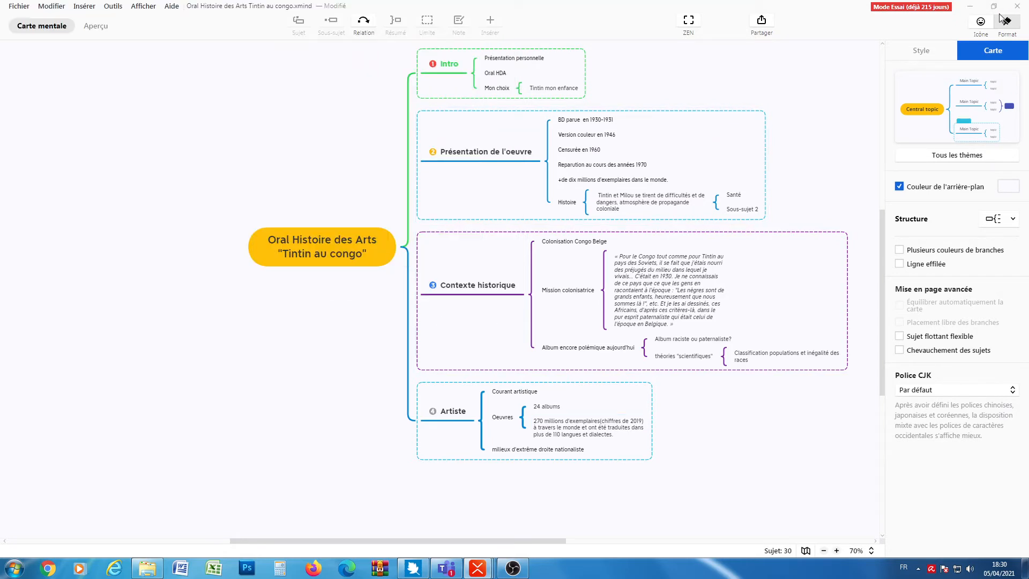
Minimize the three mind map windows and open the exported Tintin au congo PNG from the desktop.
left_click(972, 7)
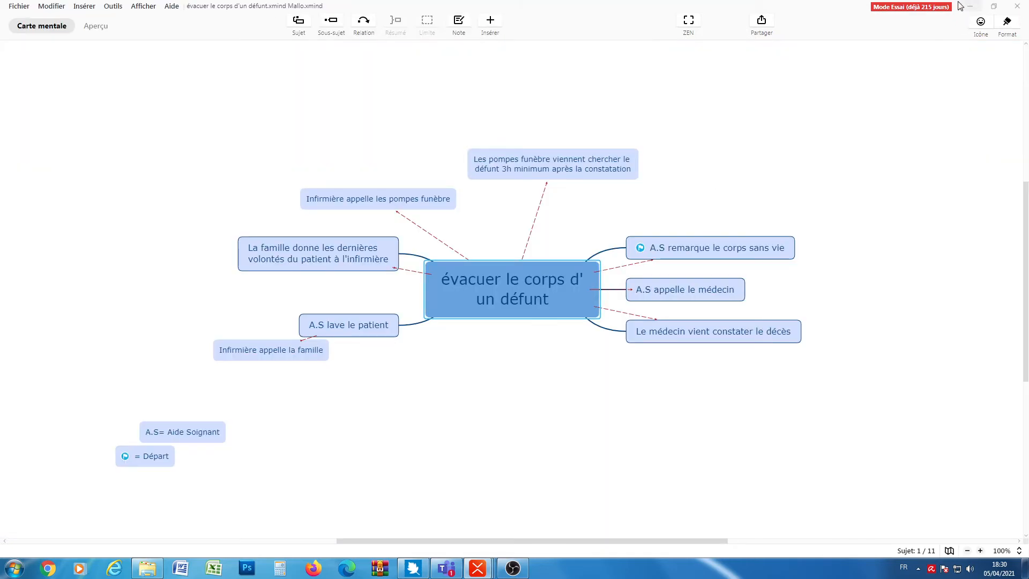
left_click(972, 6)
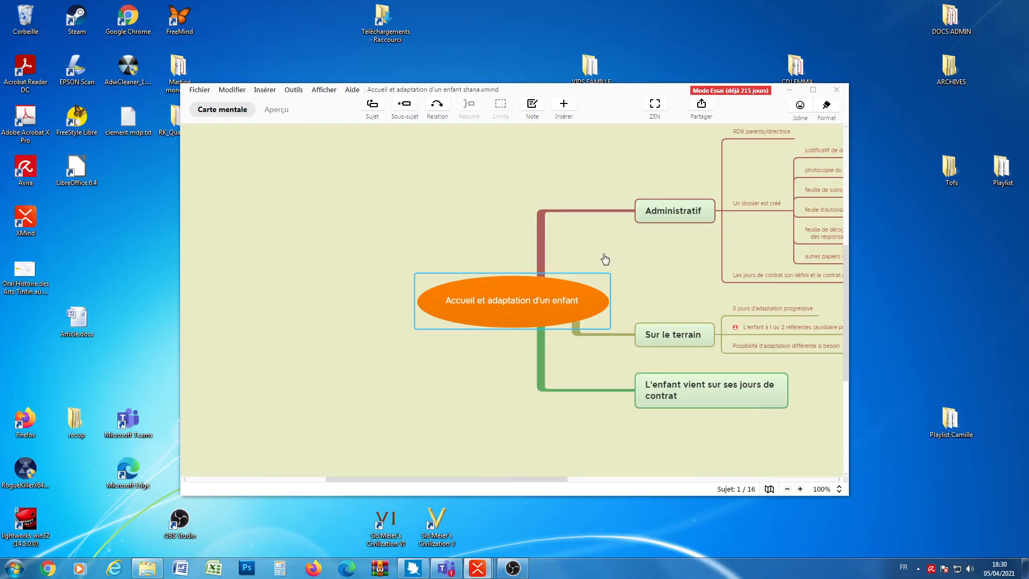
left_click(790, 90)
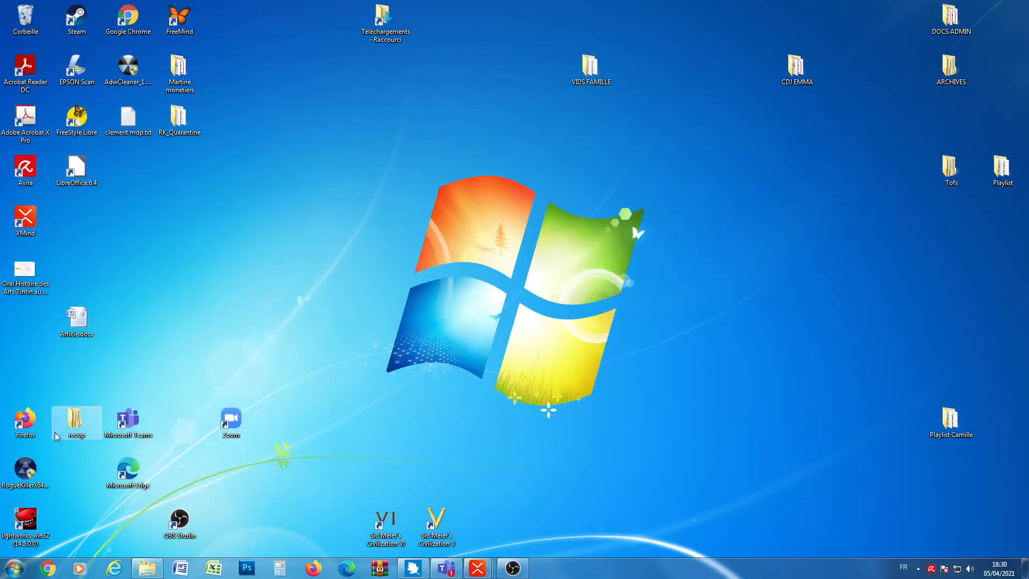
left_click(18, 279)
double_click(17, 279)
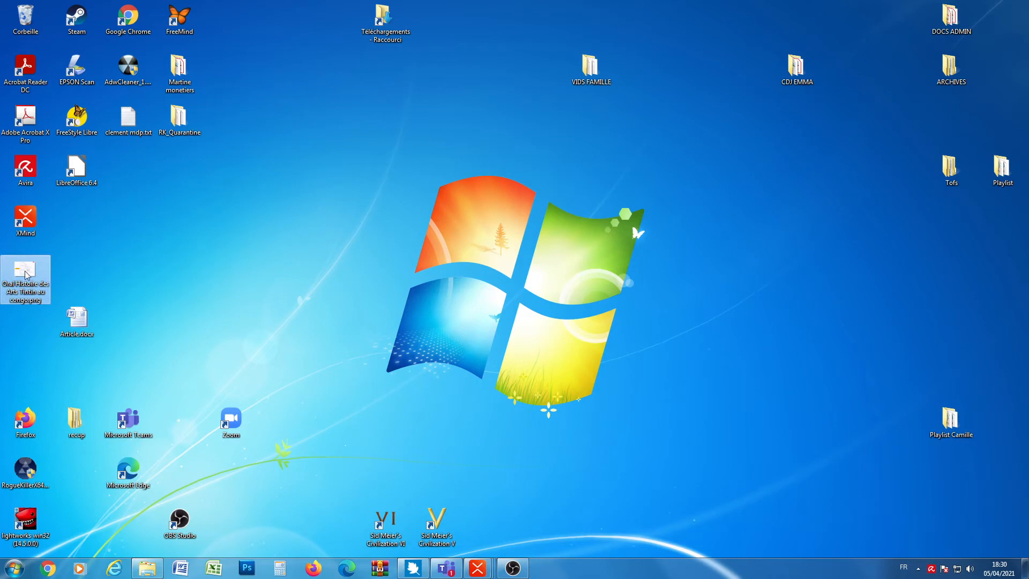
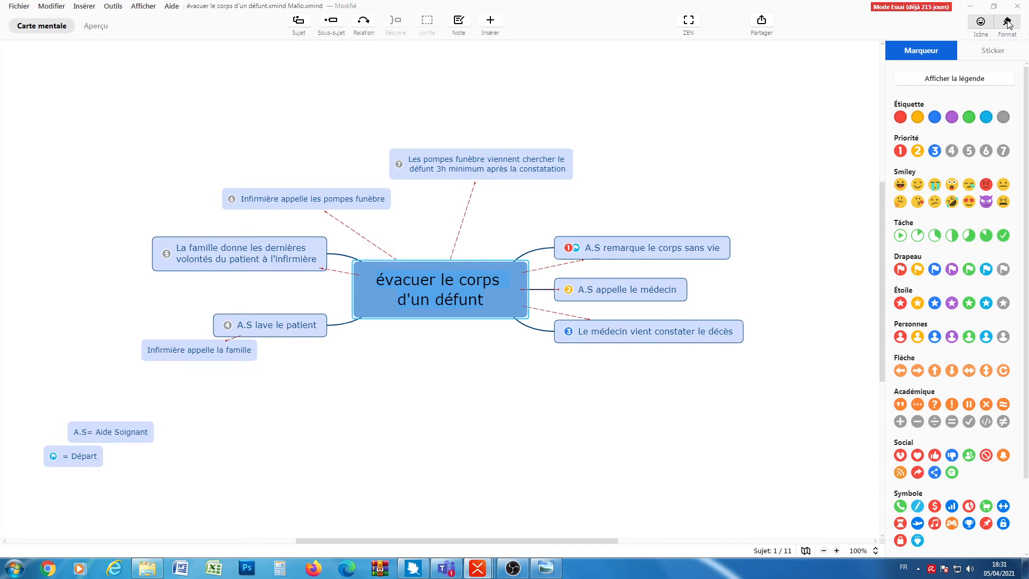
Try the downward org-chart structure on the "évacuer le corps d'un défunt" map.
left_click(1008, 23)
left_click(1011, 31)
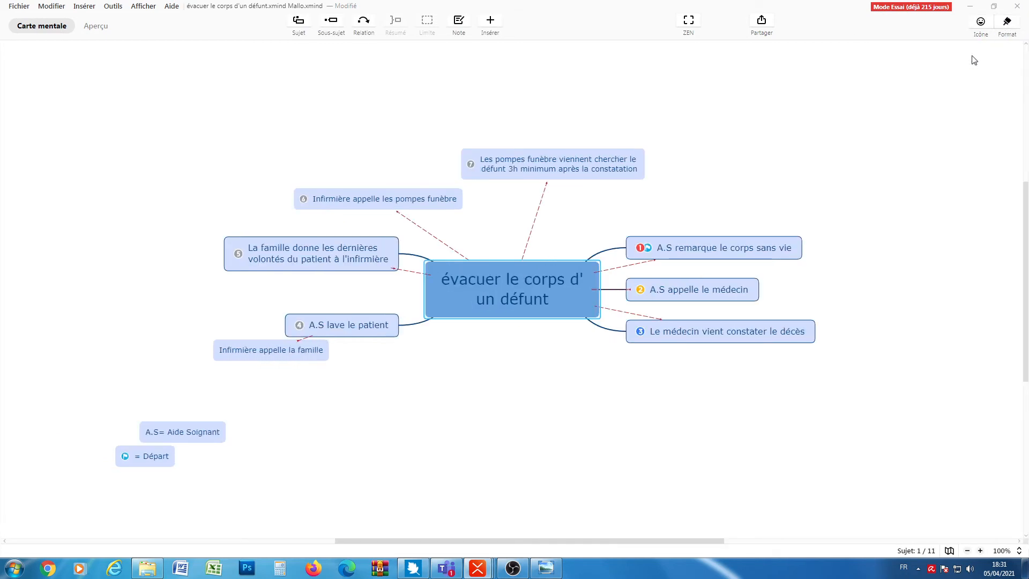
left_click(1014, 28)
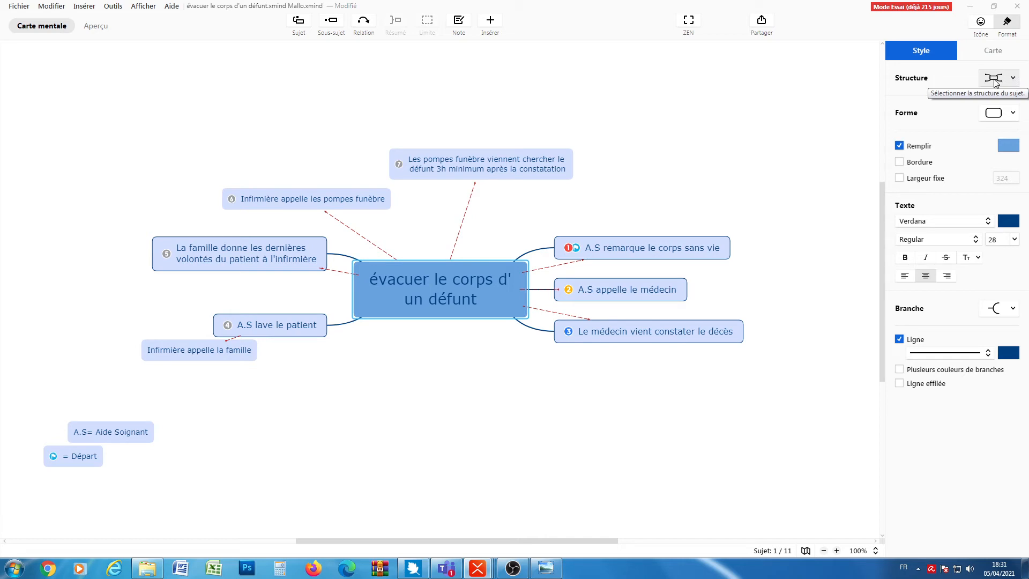
left_click(1013, 78)
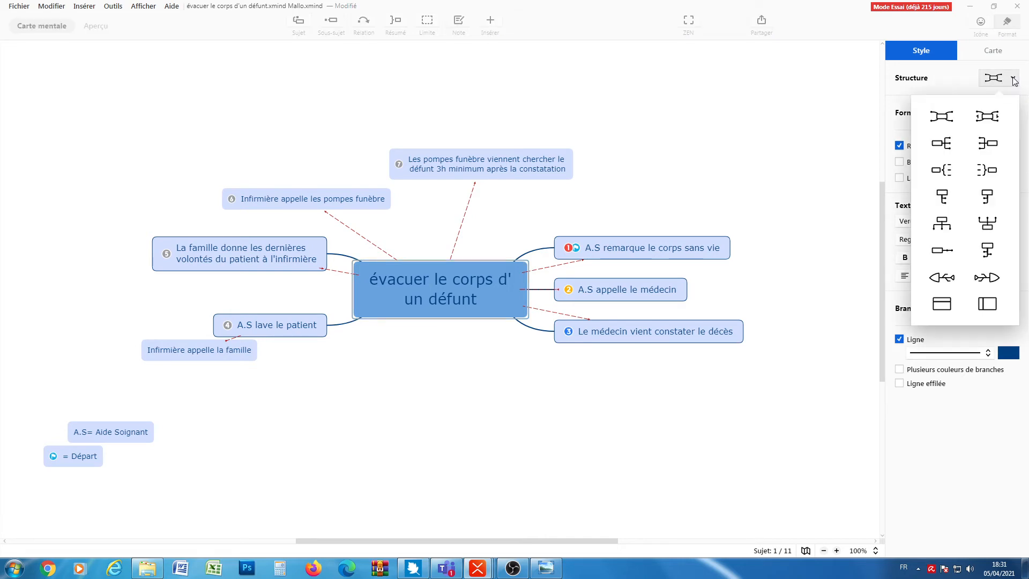
left_click(944, 231)
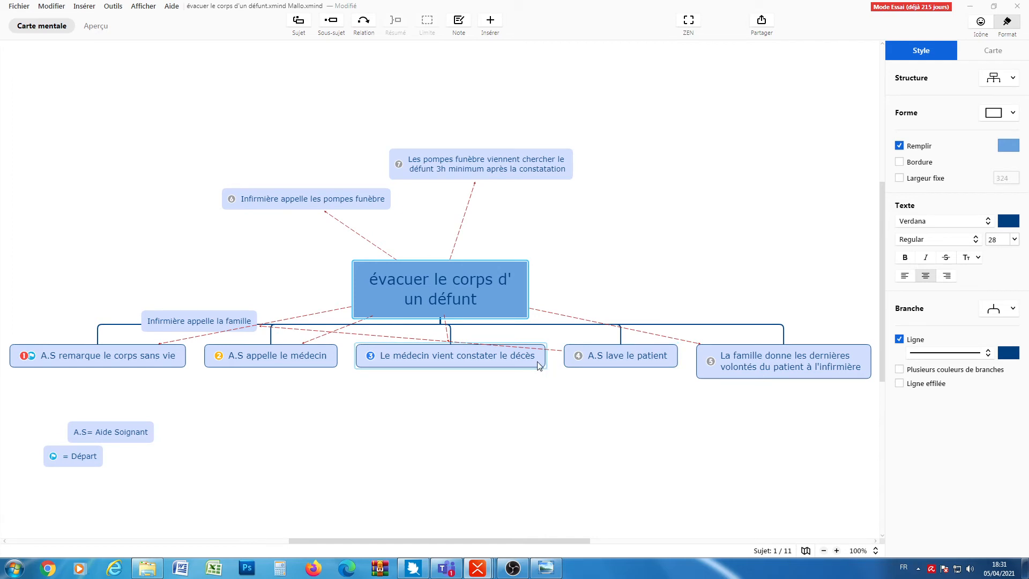
Change the map's structure to the vertical tree with its branches on the right side of the trunk.
left_click(995, 136)
left_click(1013, 79)
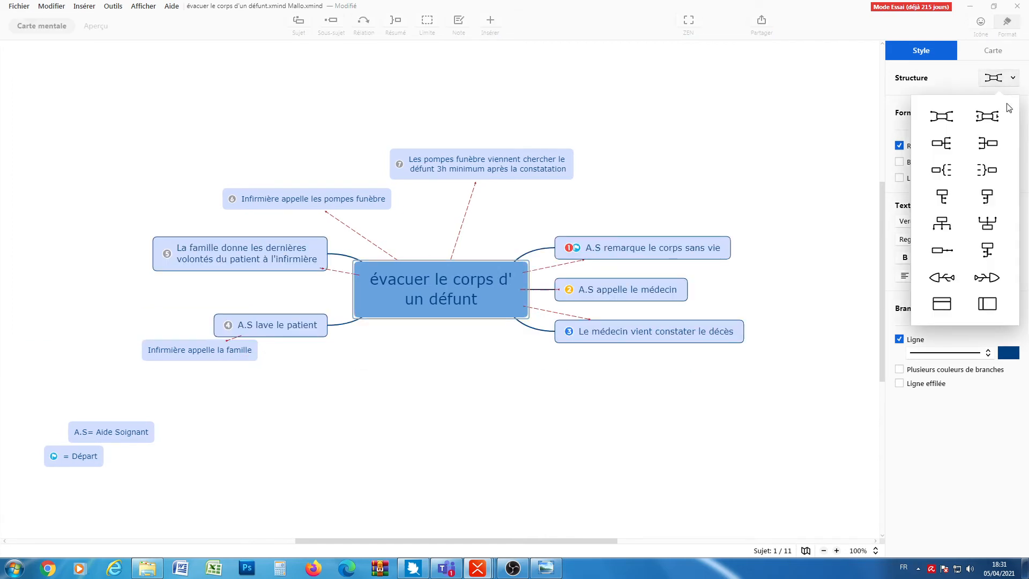
left_click(937, 197)
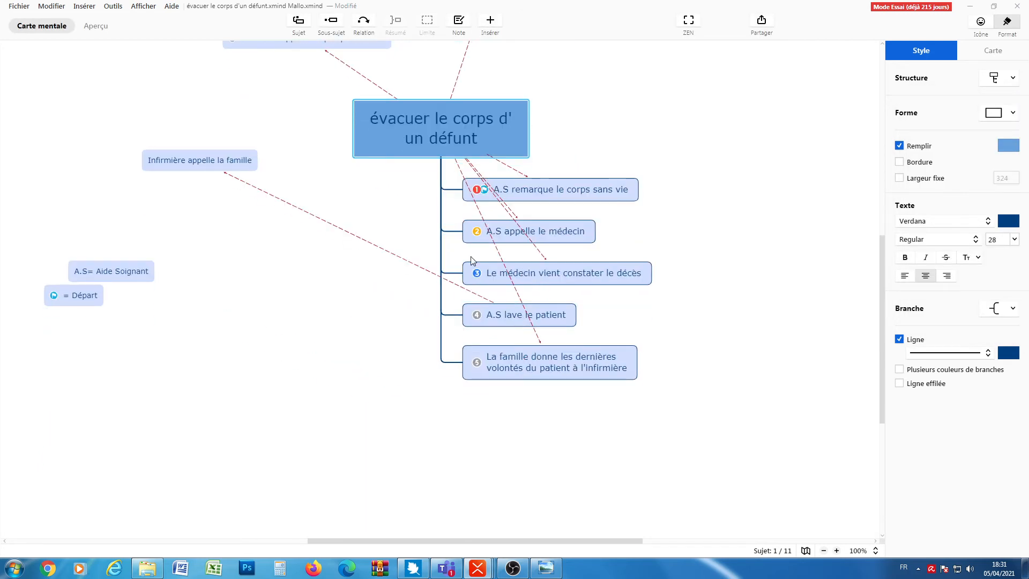
Delete the dashed relationship lines linking the central topic to the main topics numbered 1, 2, 3 and 5.
left_click(459, 168)
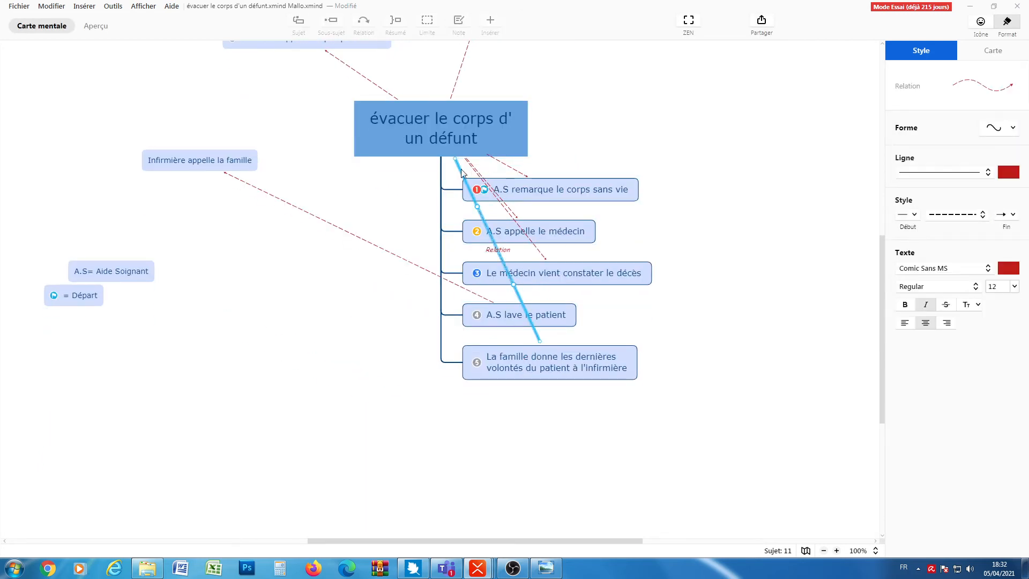
key("Delete")
left_click(472, 165)
key("Delete")
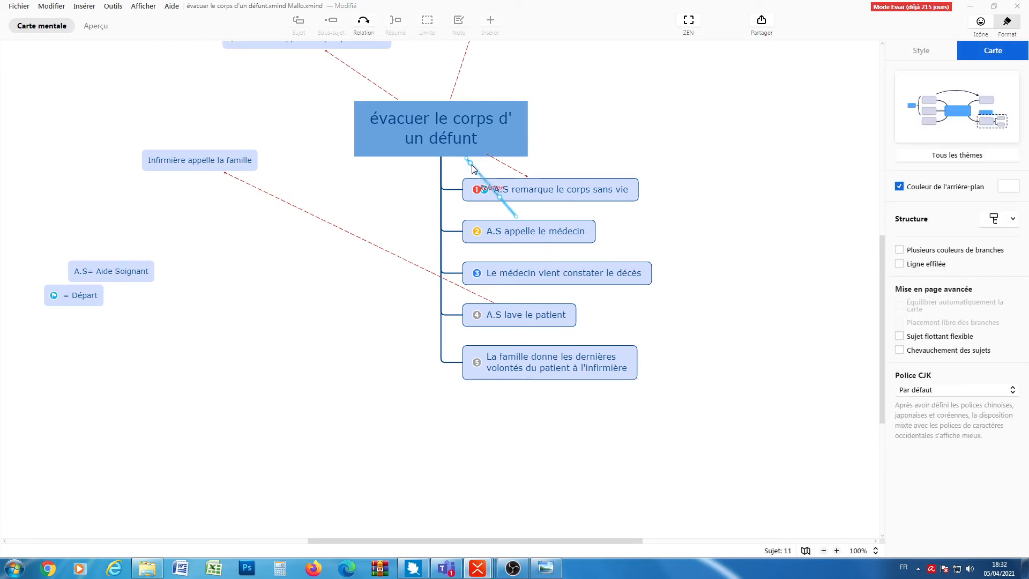
left_click(481, 177)
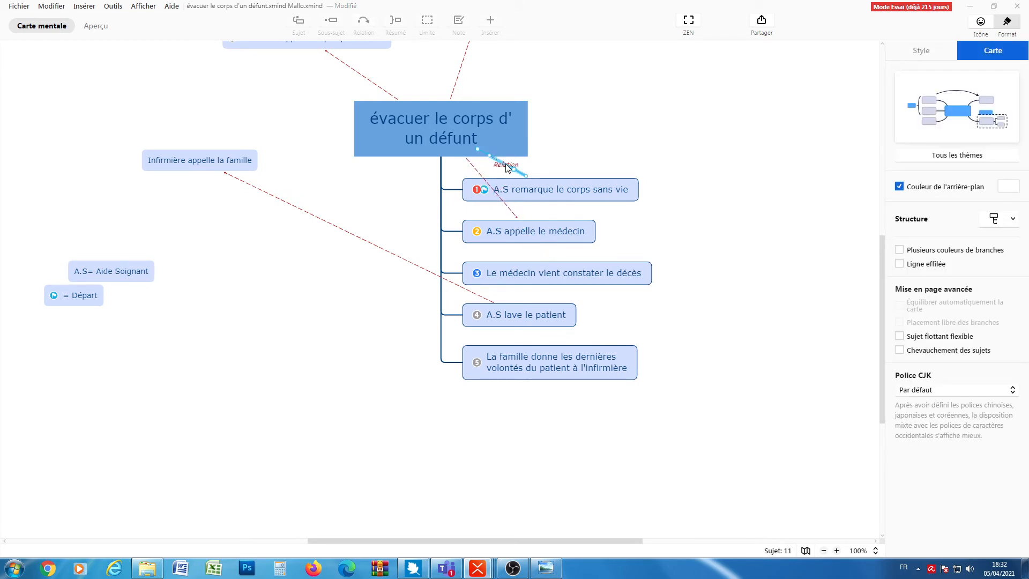
key("Delete")
key("ctrl+z")
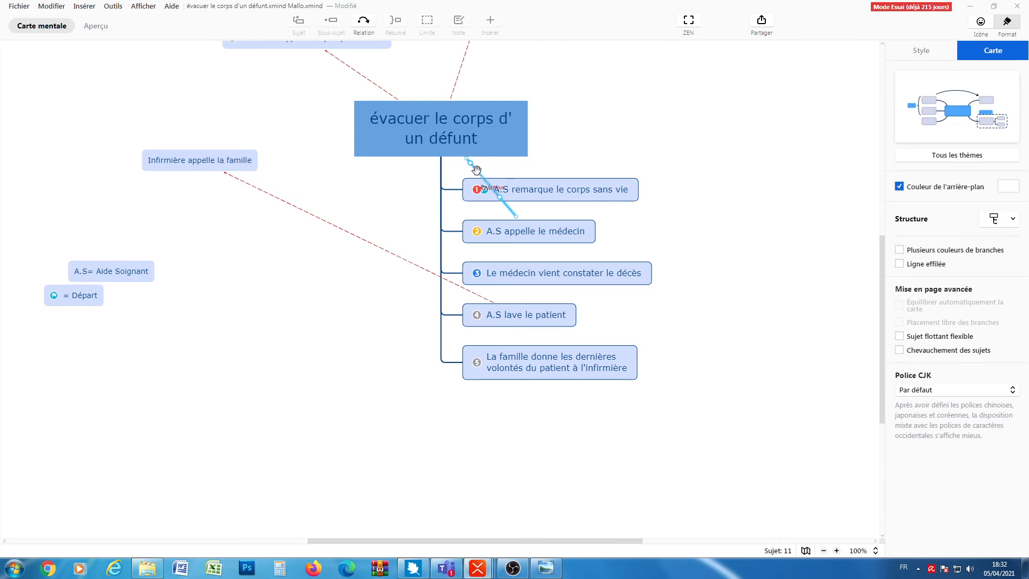
left_click(472, 165)
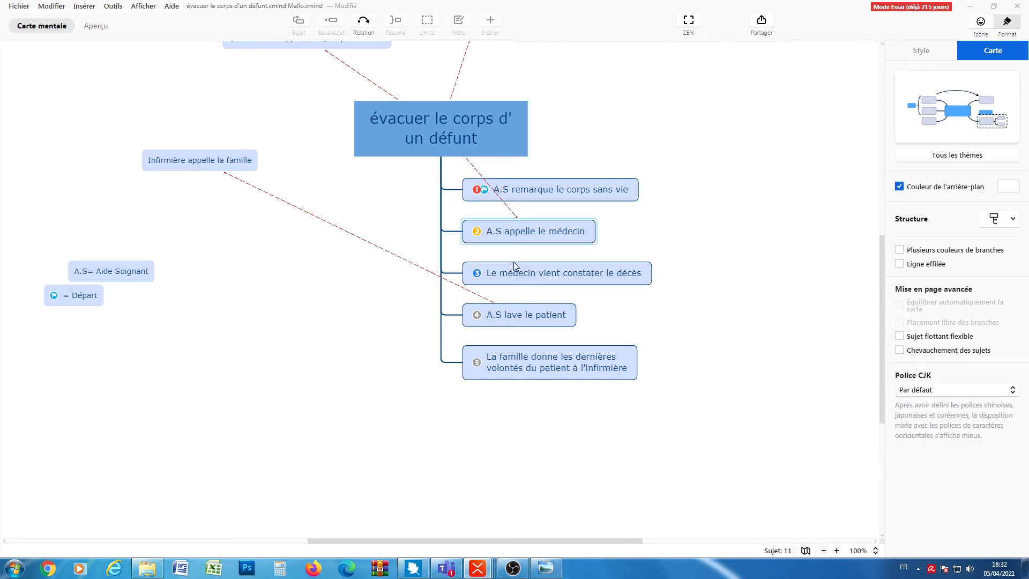
left_click(511, 213)
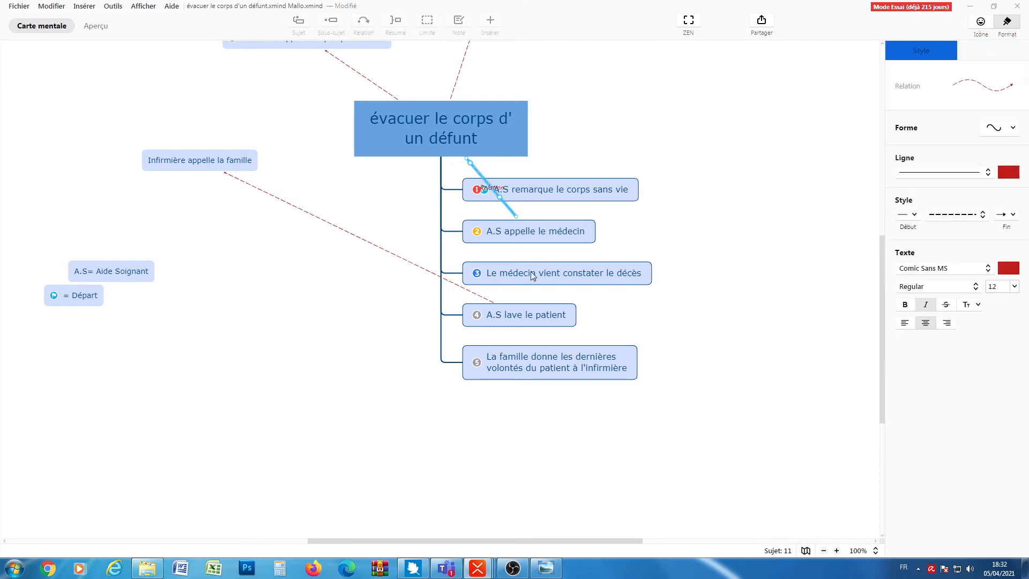
Add two main topics below "La famille donne les dernières volontés du patient à l'infirmière".
left_click(506, 365)
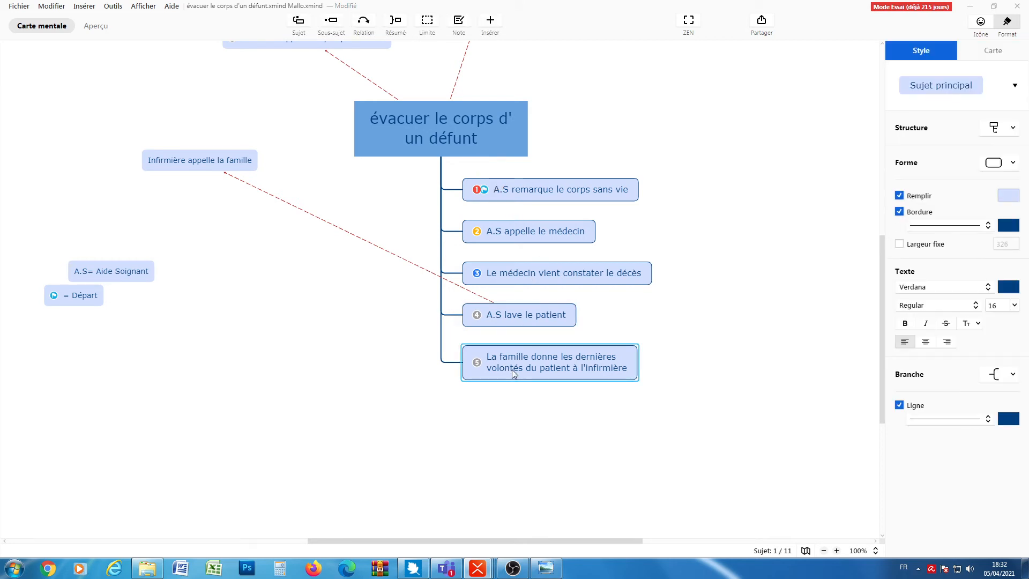
key("Return")
key("Return")
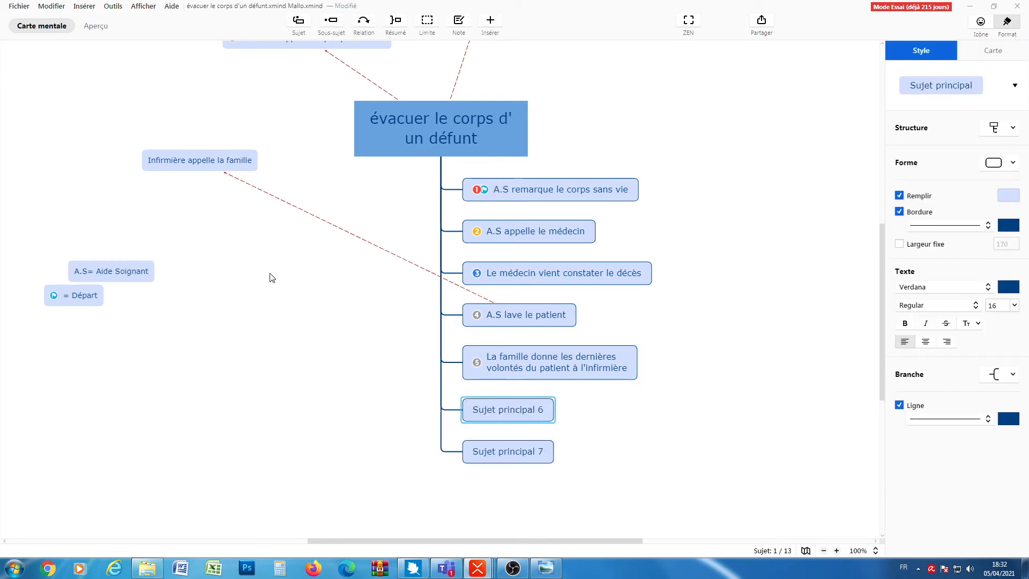
Move the text "La famille donne les dernières volontés du patient à l'infirmière" from topic 5 into the new topic directly below it.
scroll(289, 276, "up", 3)
scroll(429, 386, "down", 2)
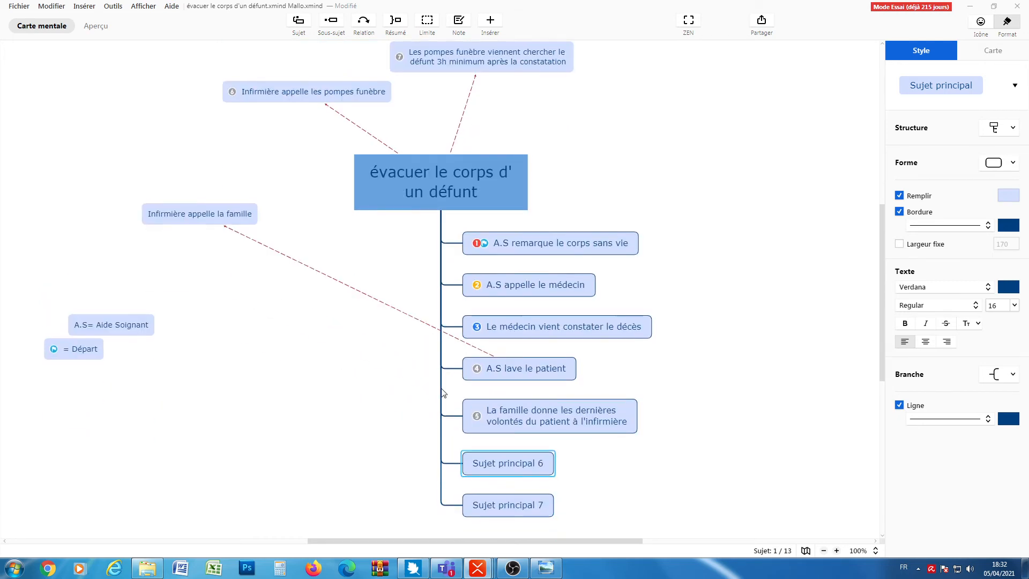
double_click(487, 414)
key("ctrl+c")
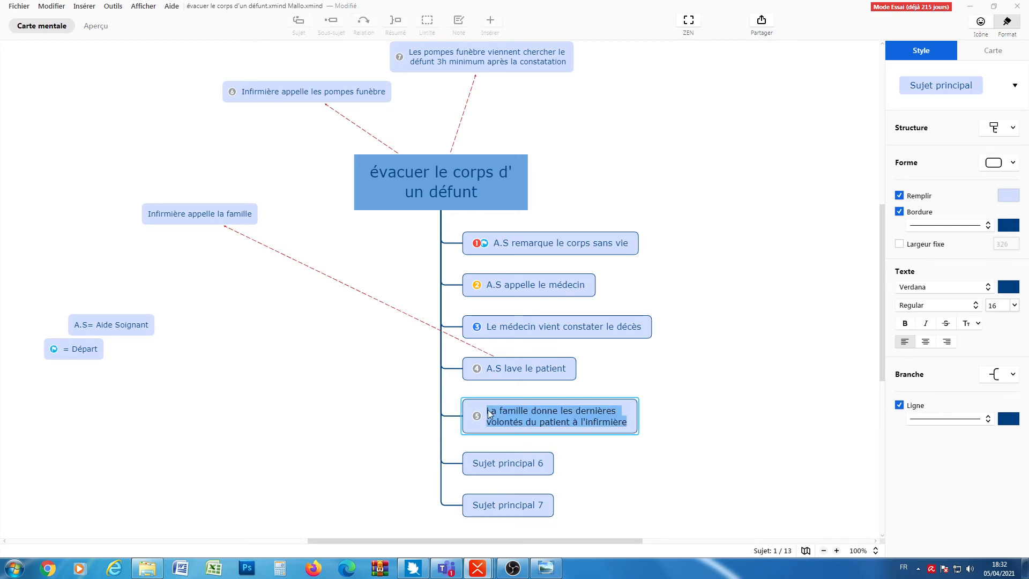
key("BackSpace")
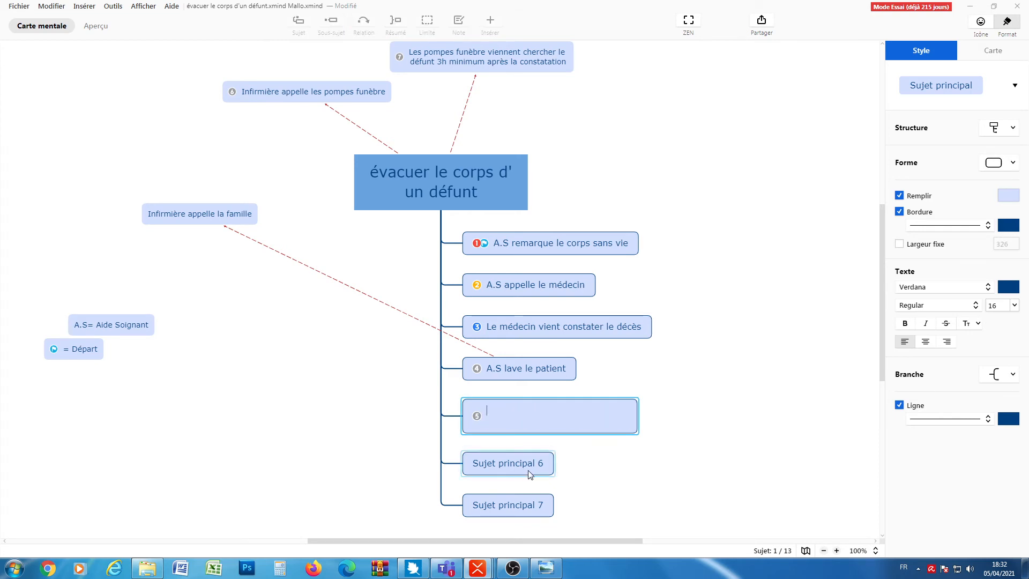
left_click(501, 458)
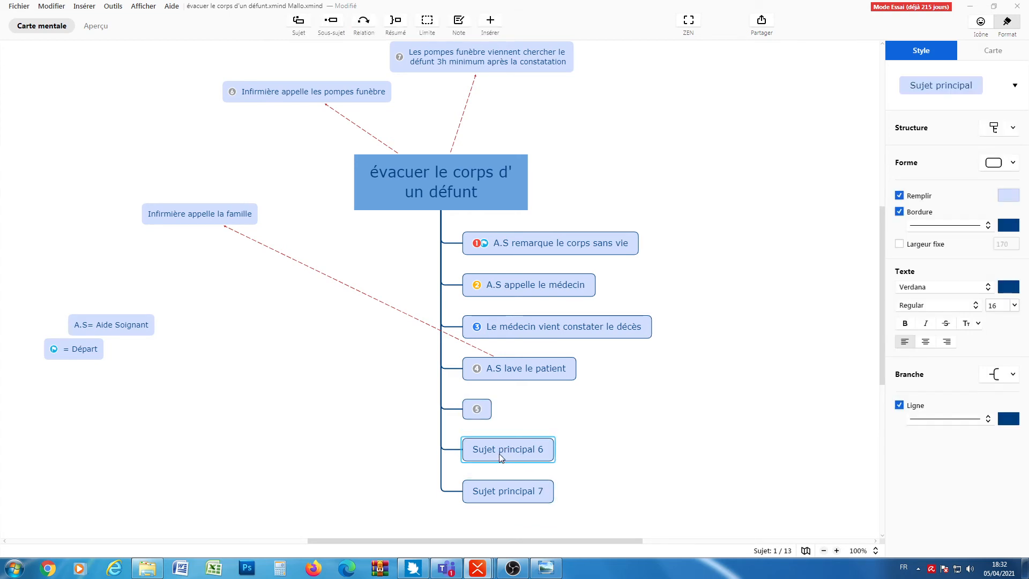
double_click(500, 453)
key("ctrl+v")
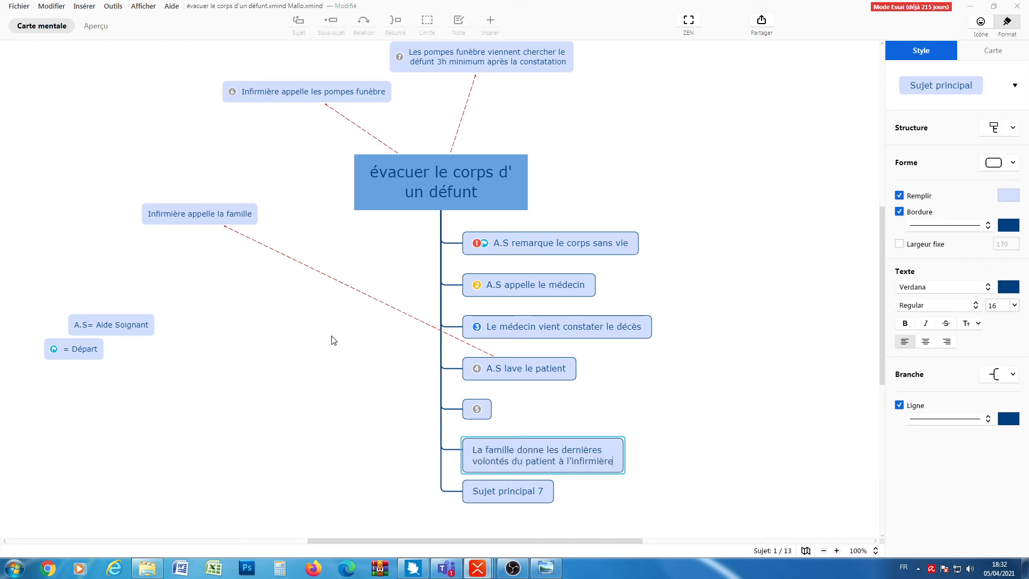
Move the text "Infirmière appelle la famille" from its floating topic into the emptied main topic numbered 5.
left_click(215, 217)
double_click(216, 216)
key("ctrl+c")
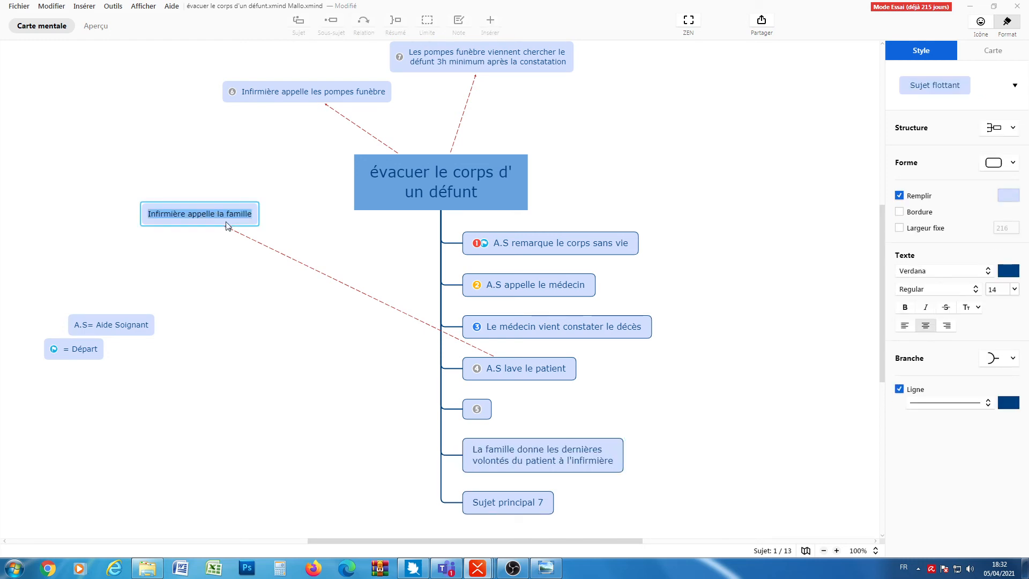
key("BackSpace")
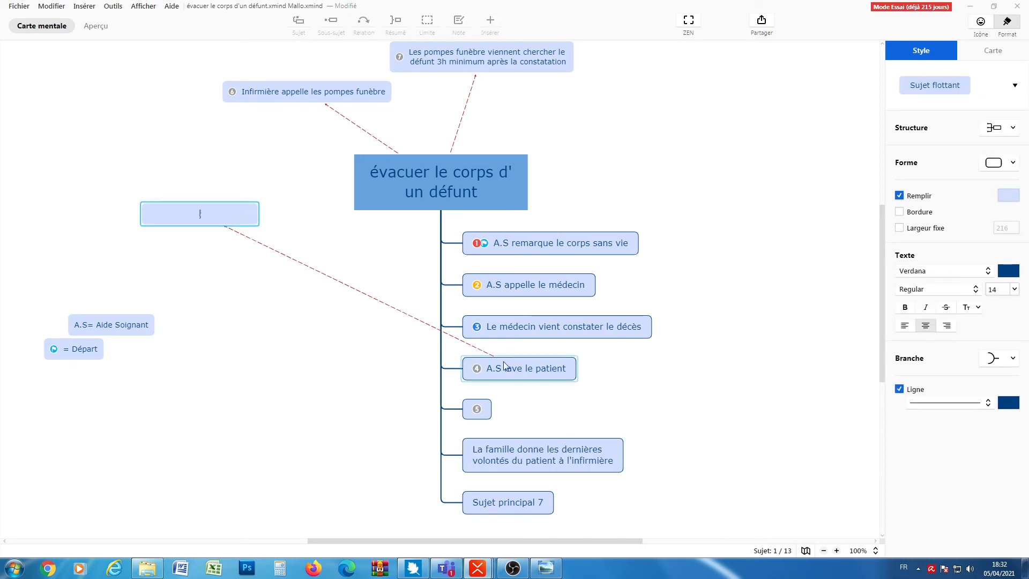
left_click(485, 413)
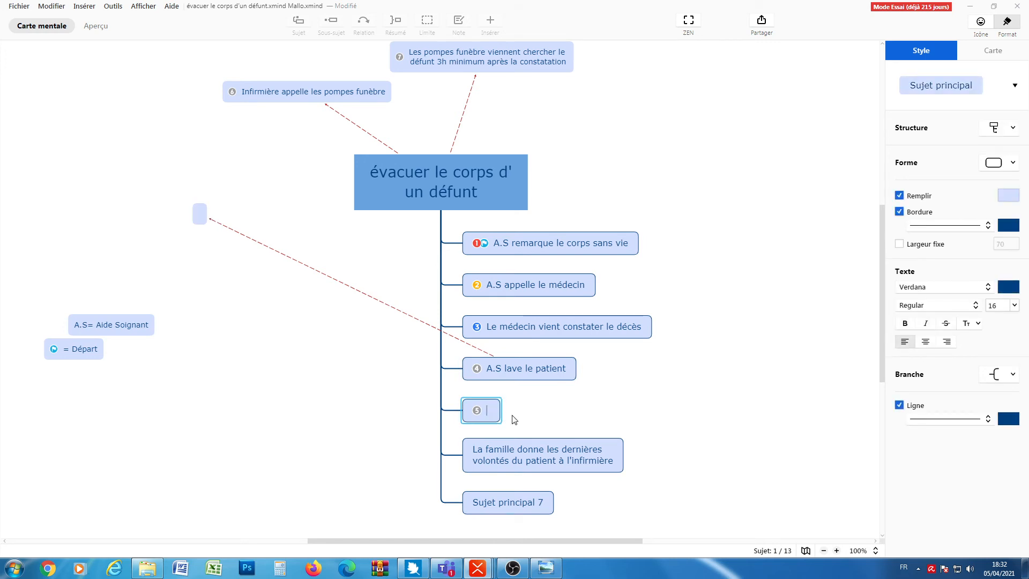
key("ctrl+v")
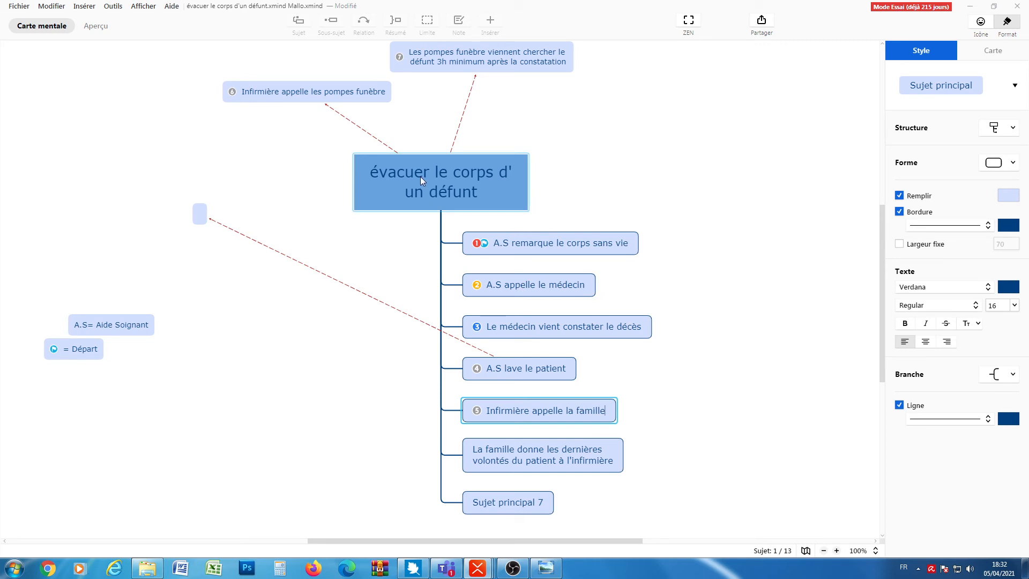
Add two more main topics to the central topic at the end of the tree.
left_click(479, 198)
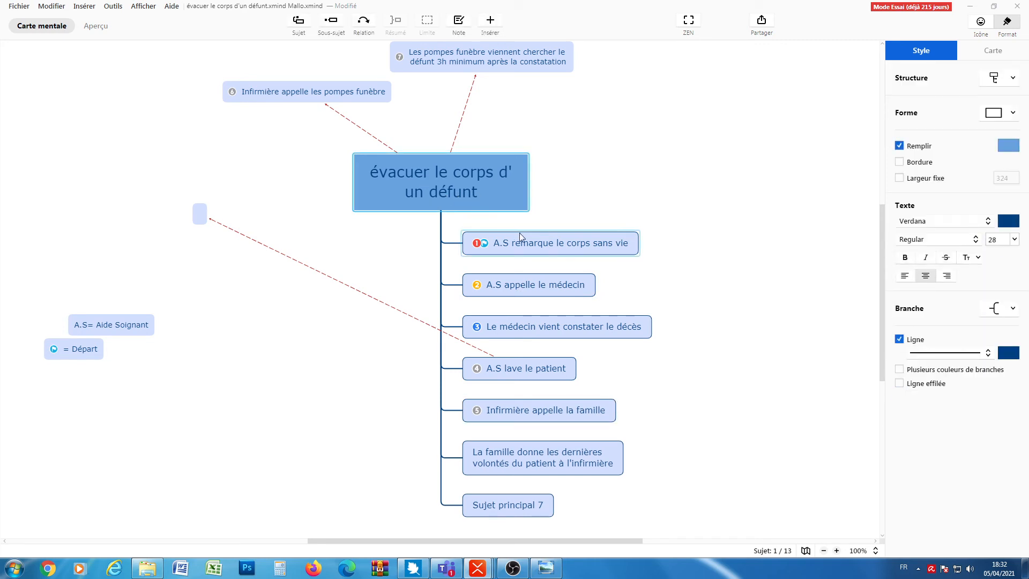
key("Tab")
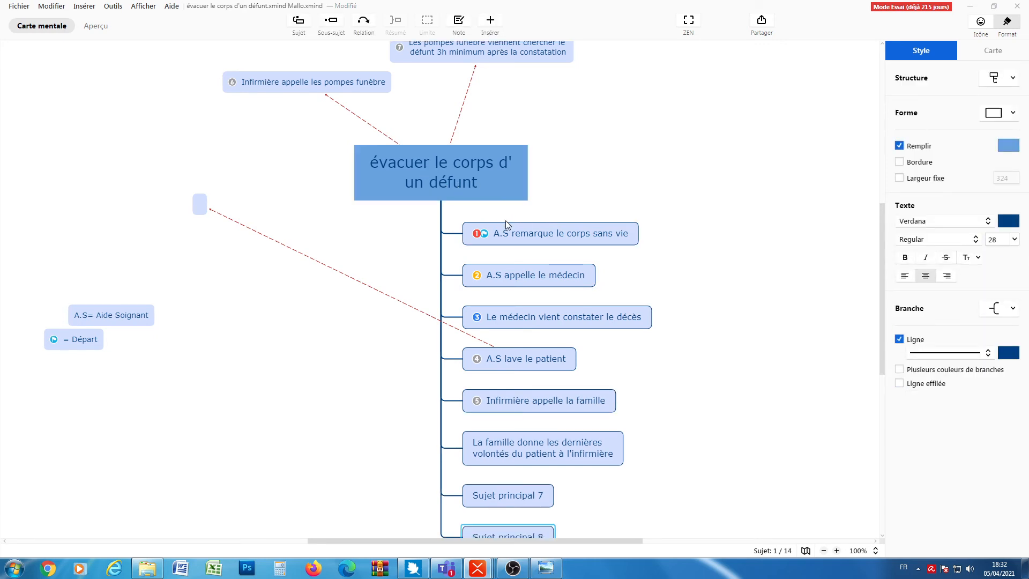
left_click(481, 162)
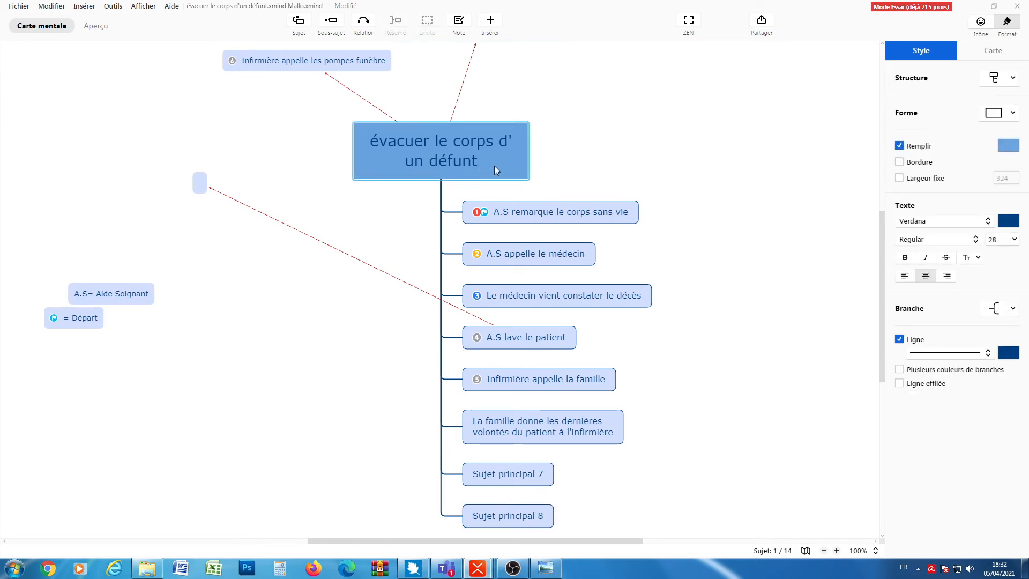
left_click(327, 24)
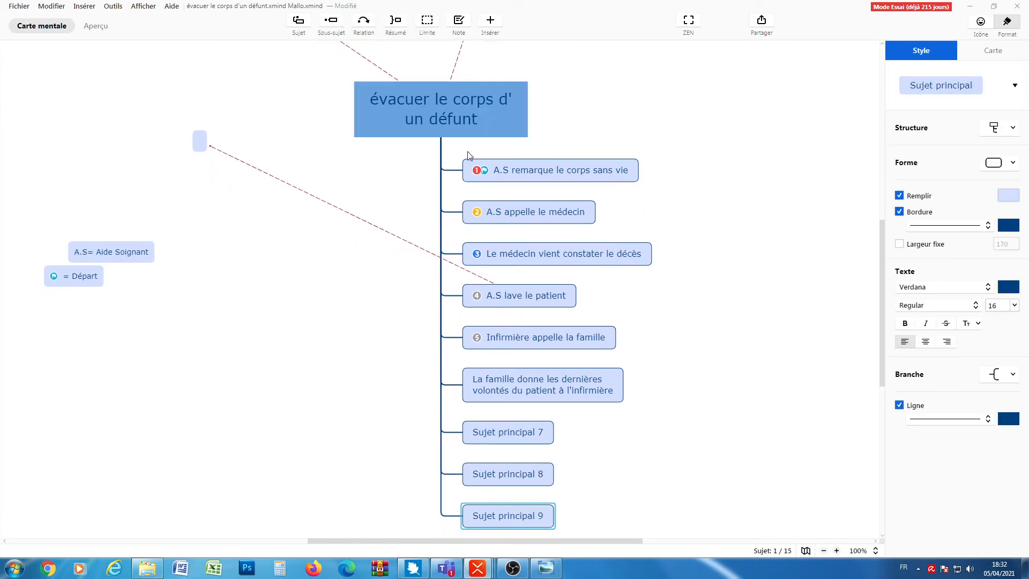
Delete the emptied floating topic together with its relationship line to "A.S lave le patient".
scroll(409, 119, "up", 9)
scroll(381, 318, "down", 4)
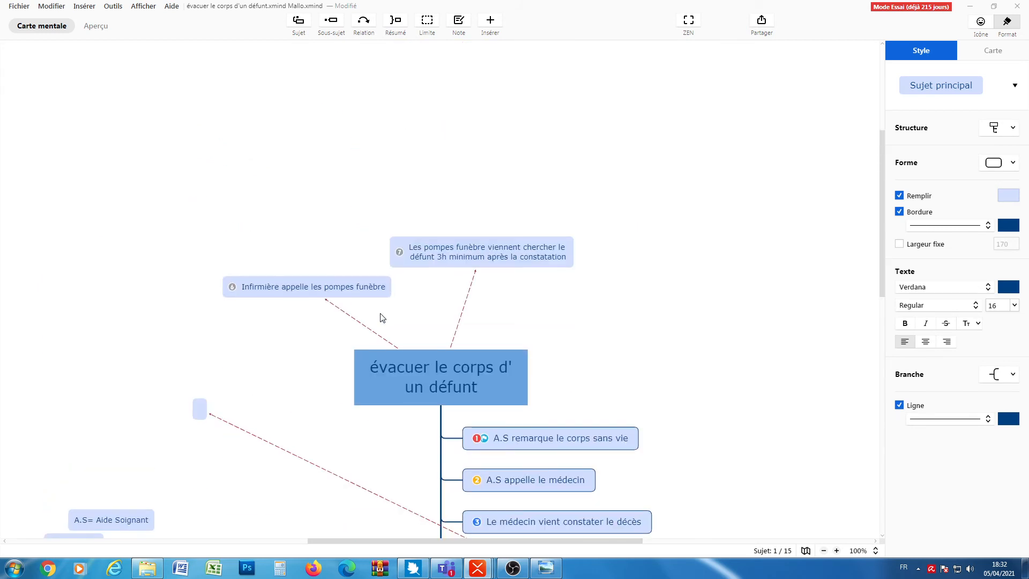
left_click(202, 413)
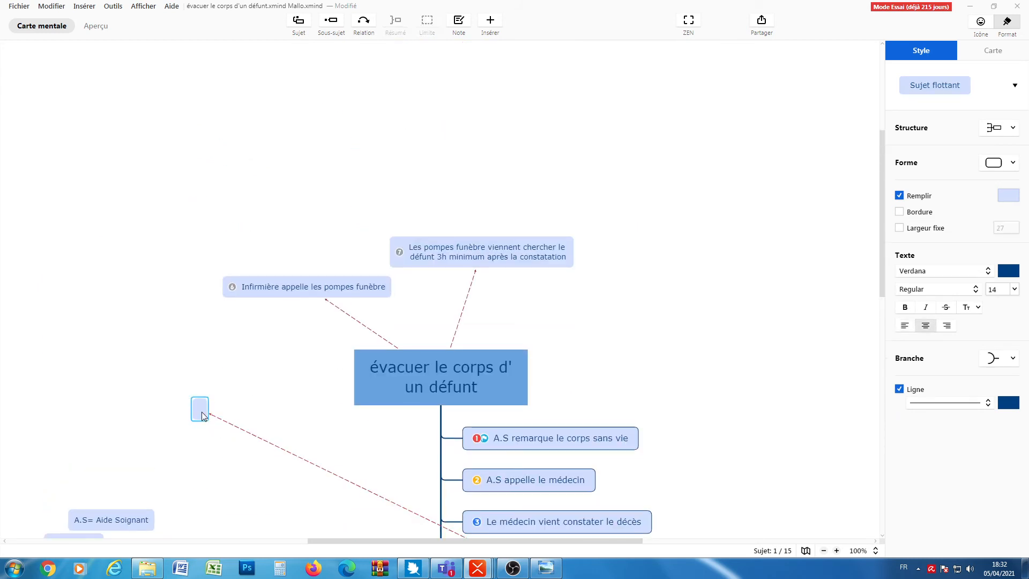
key("Delete")
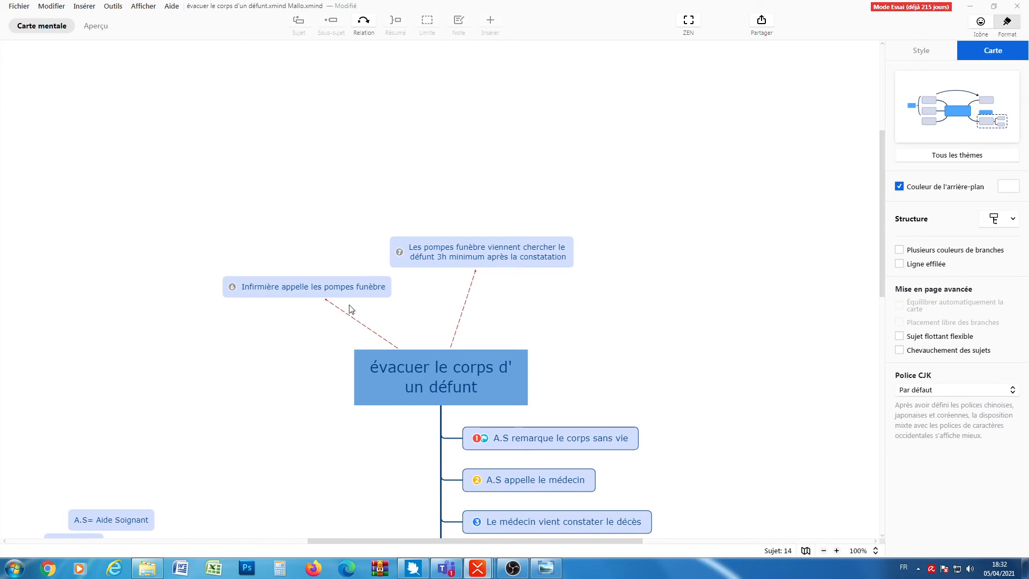
Insert a new main topic directly after "Infirmière appelle la famille".
scroll(412, 303, "down", 1)
scroll(412, 303, "down", 4)
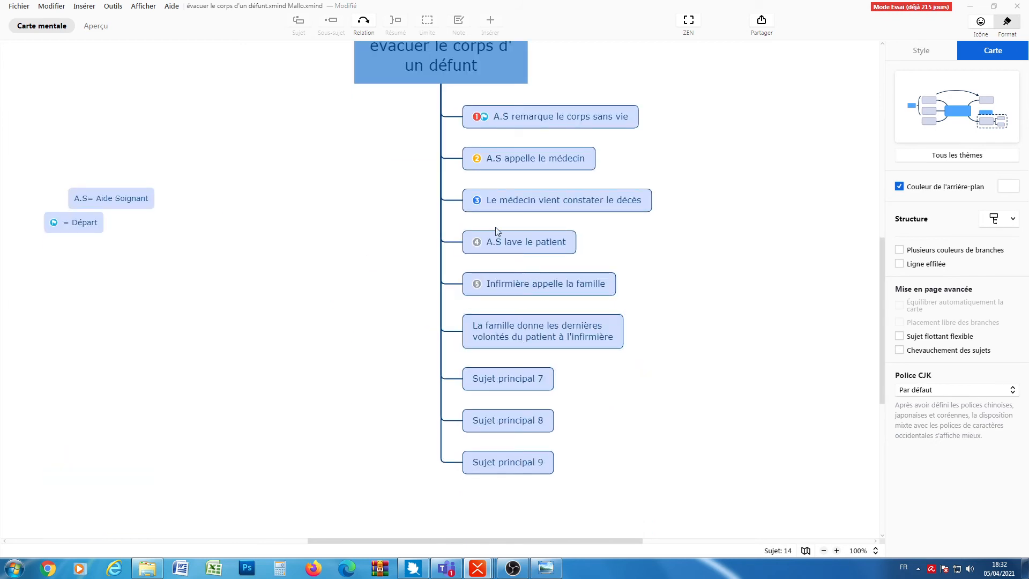
scroll(519, 260, "up", 3)
scroll(473, 220, "down", 3)
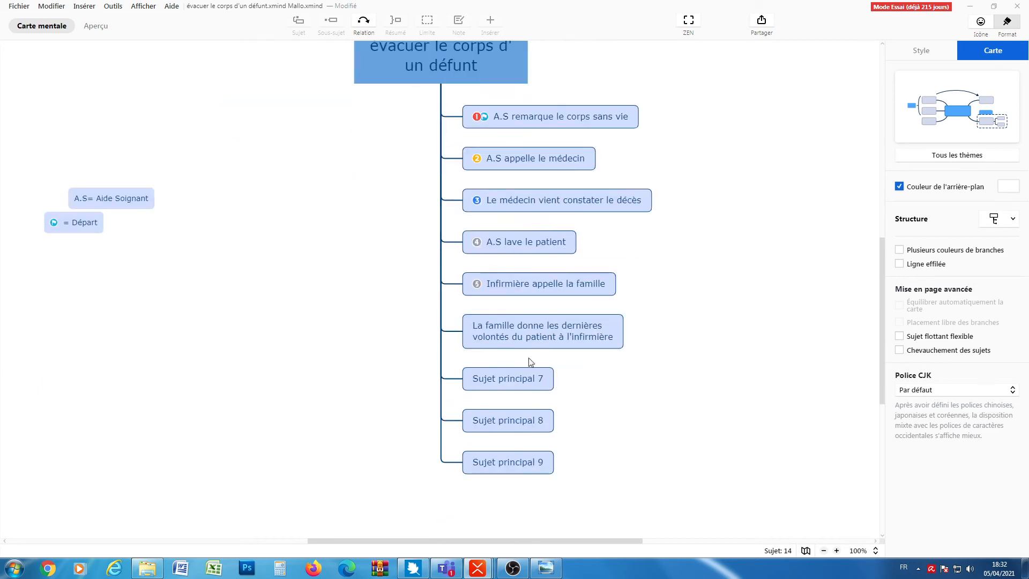
left_click(522, 285)
key("Return")
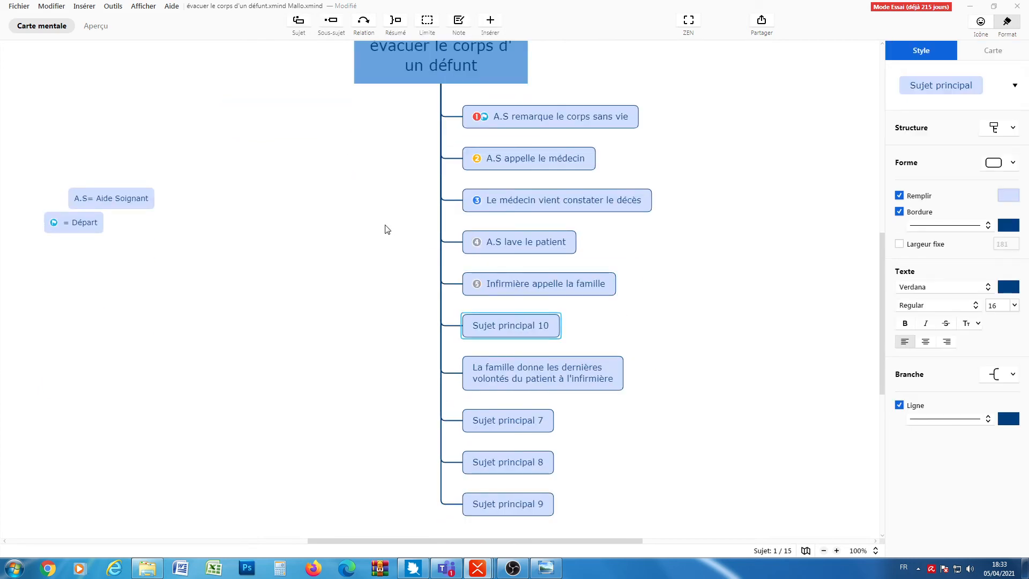
Move the text "Infirmière appelle les pompes funèbre" from its floating topic into the main topic after "Infirmière appelle la famille" and mark it priority 6.
scroll(326, 159, "up", 4)
left_click(311, 182)
left_click(311, 182)
key("ctrl+c")
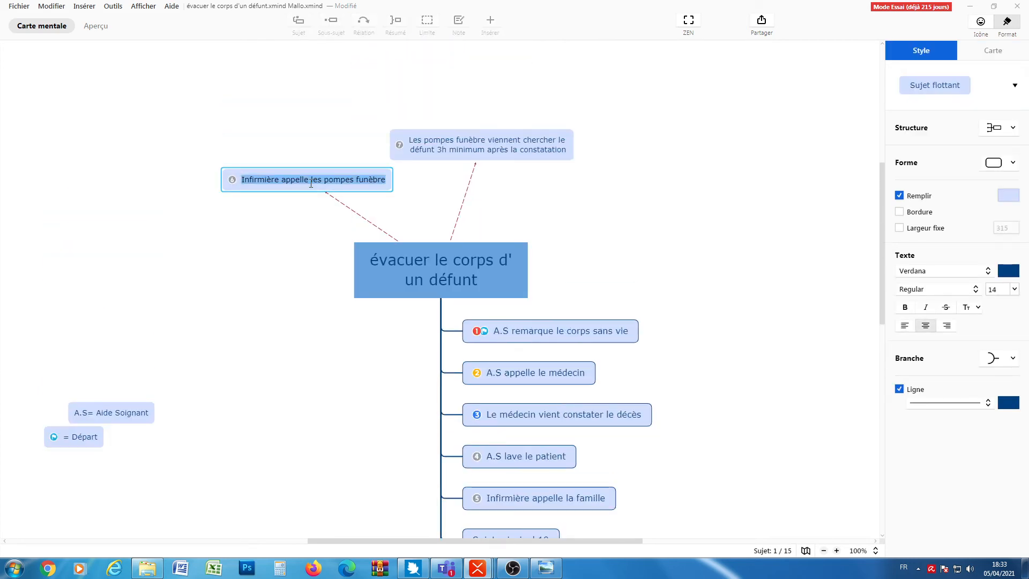
key("BackSpace")
scroll(494, 344, "down", 7)
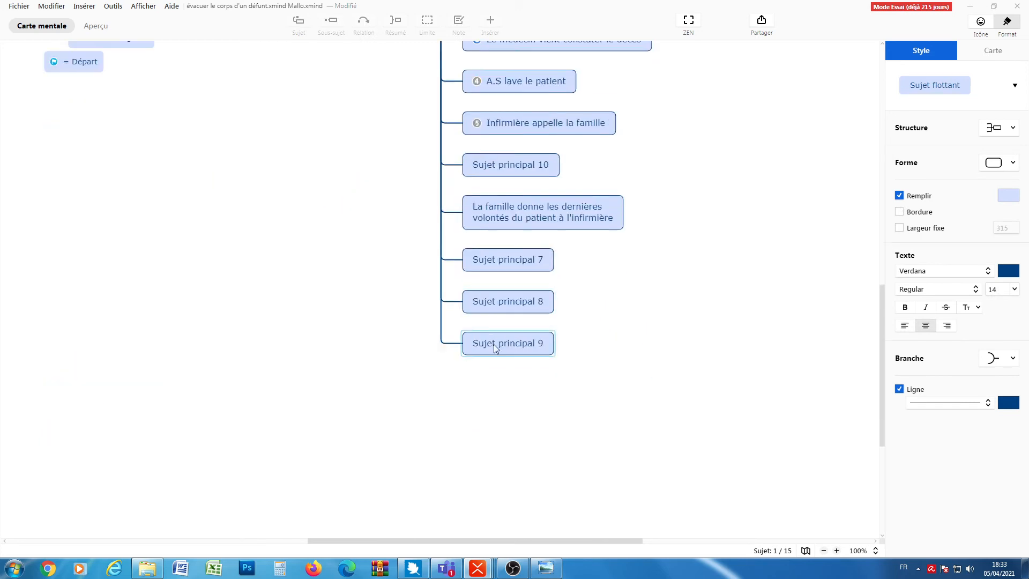
left_click(494, 165)
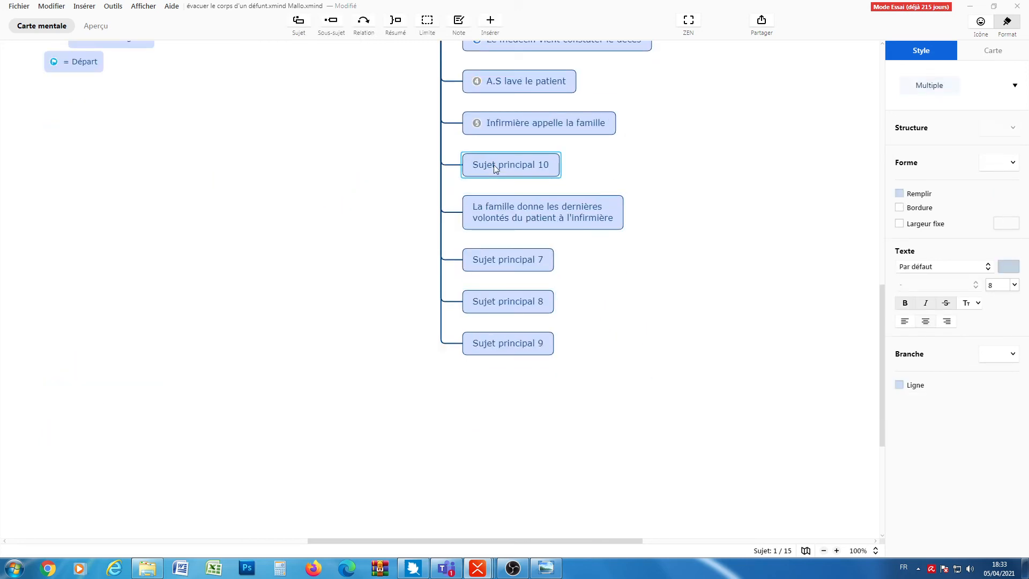
left_click(494, 165)
key("ctrl+v")
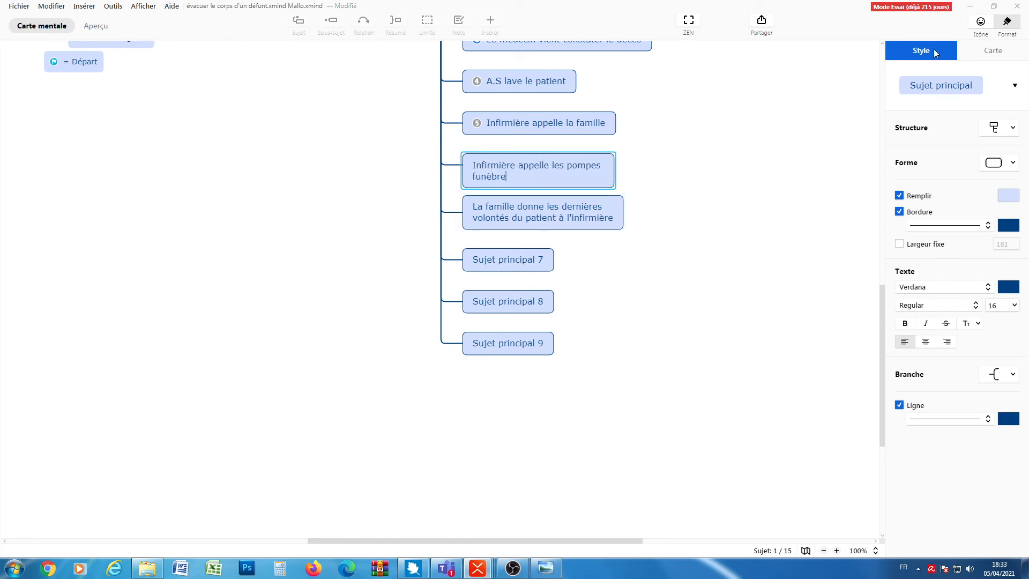
left_click(981, 22)
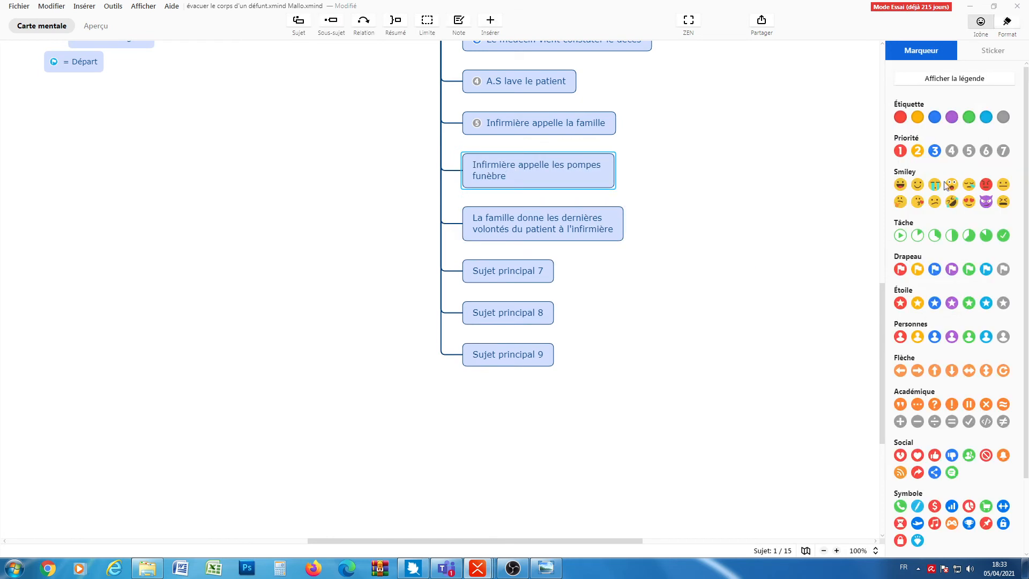
left_click(987, 151)
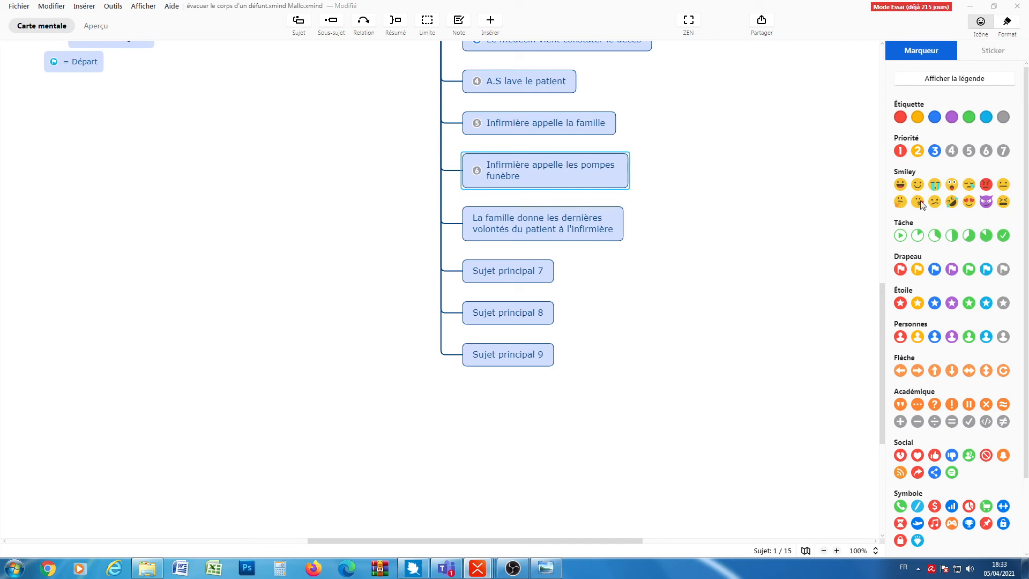
Delete the emptied floating topic numbered 6 together with its relationship line to the central topic.
left_click(520, 231)
scroll(429, 252, "up", 5)
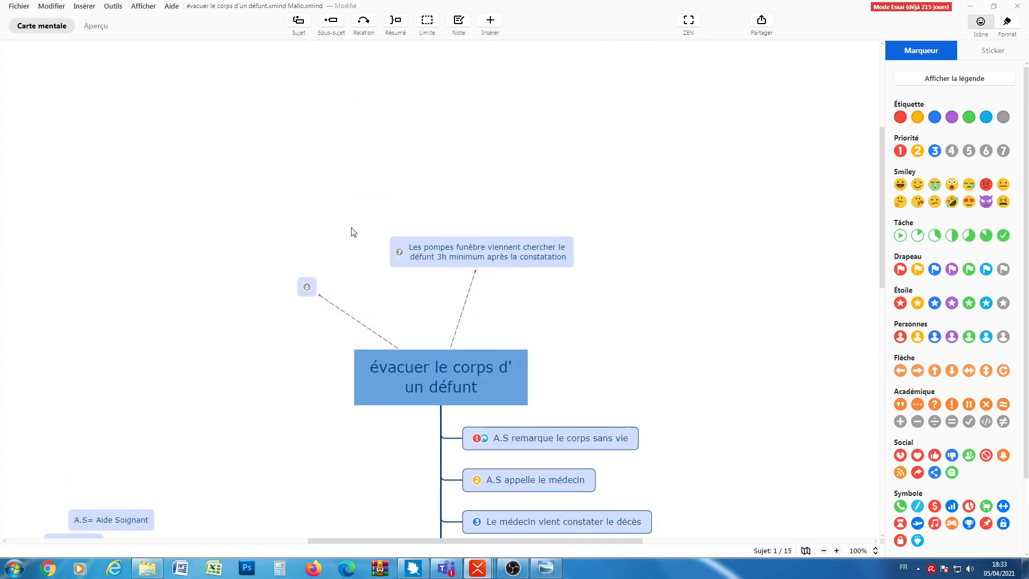
left_click(308, 289)
left_click(308, 287)
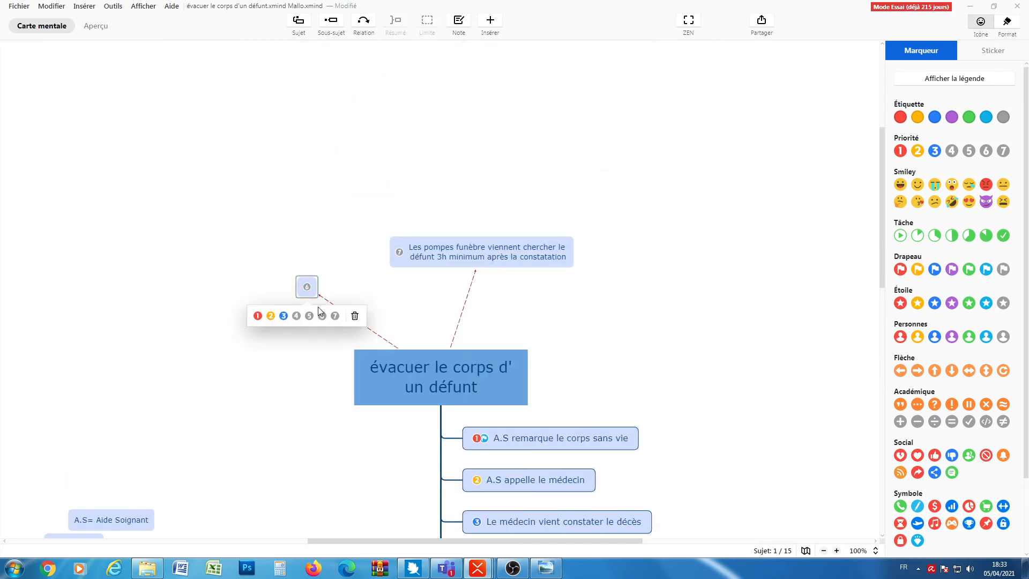
left_click(383, 339)
key("Delete")
Move the text "Les pompes funèbre viennent chercher le défunt 3h minimum après la constatation" from its floating topic into the main topic "Sujet principal 7".
left_click(485, 257)
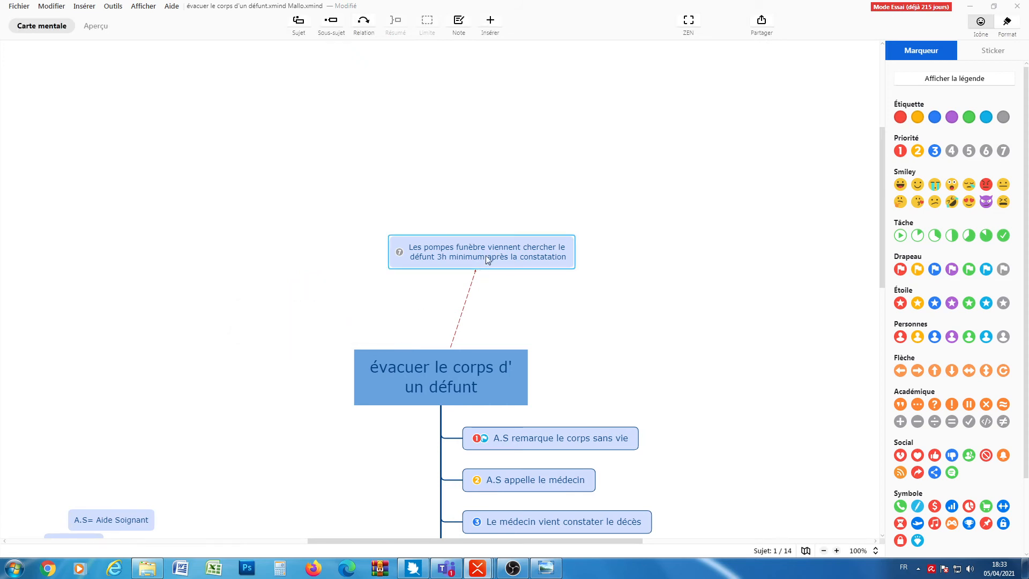
left_click(487, 256)
key("ctrl+c")
key("BackSpace")
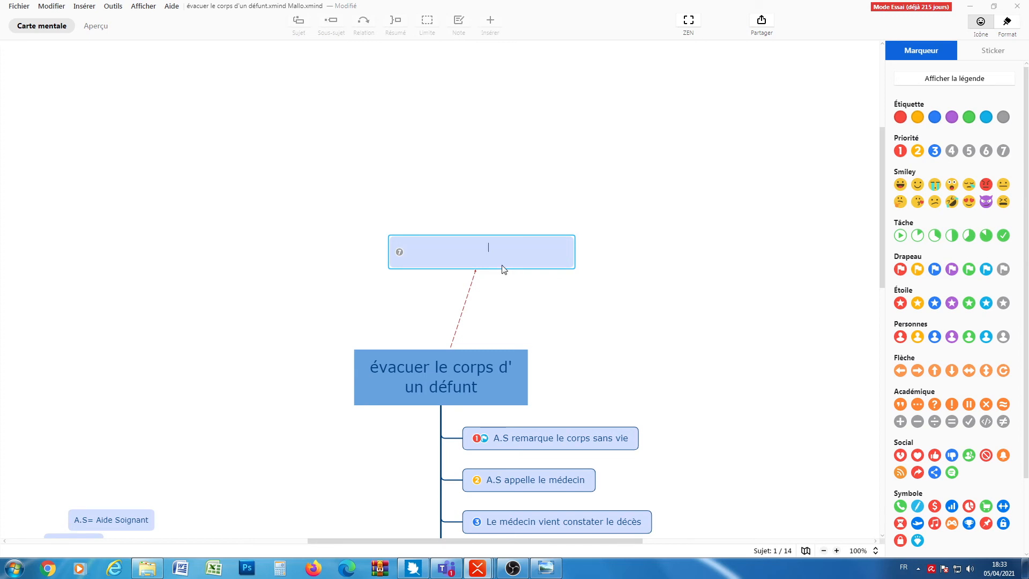
scroll(504, 266, "down", 8)
scroll(510, 268, "down", 3)
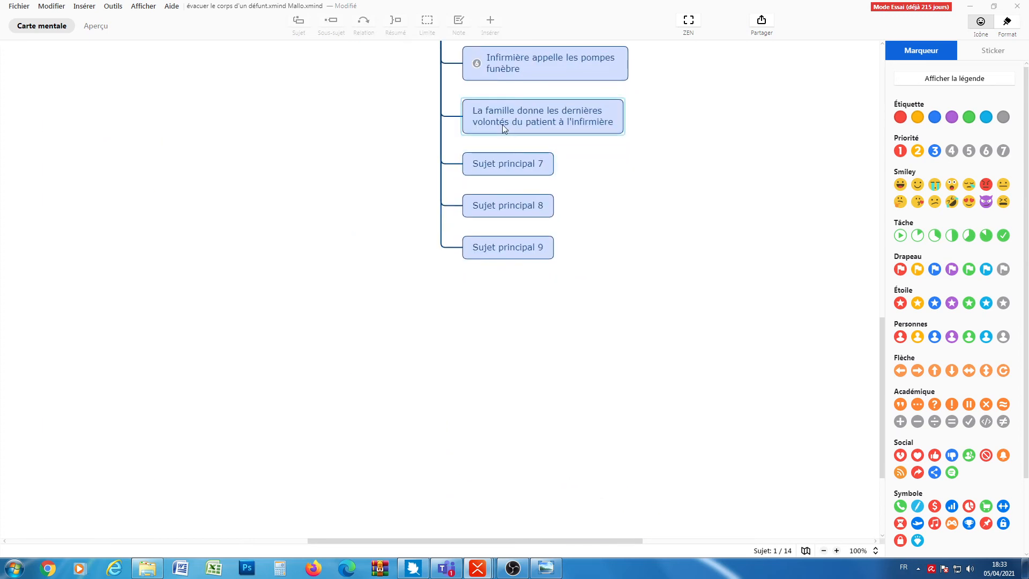
left_click(493, 166)
left_click(493, 166)
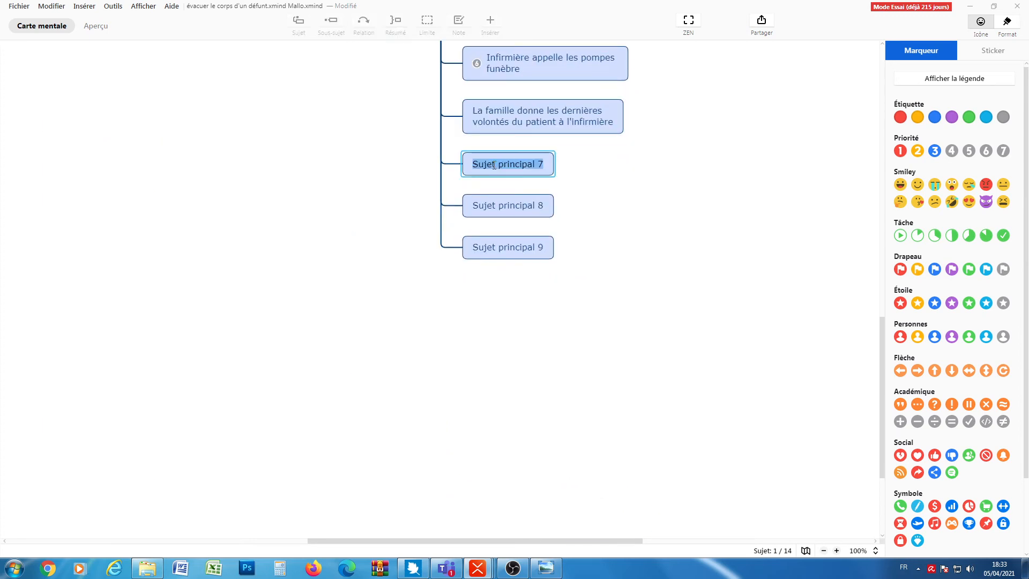
key("ctrl+v")
Mark the main topic "La famille donne les dernières volontés du patient à l'infirmière" with the priority 7 marker.
left_click(491, 126)
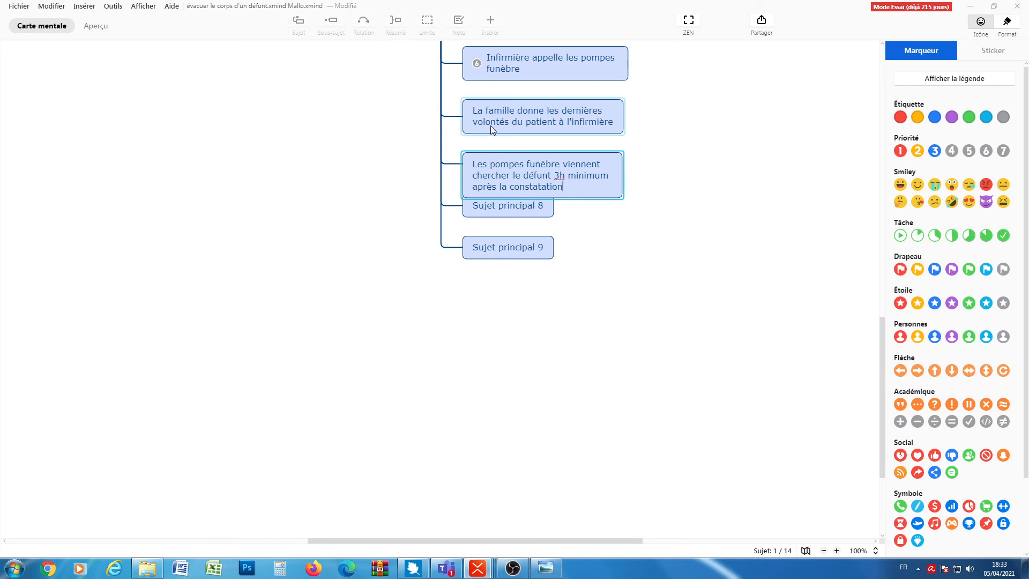
left_click(1003, 150)
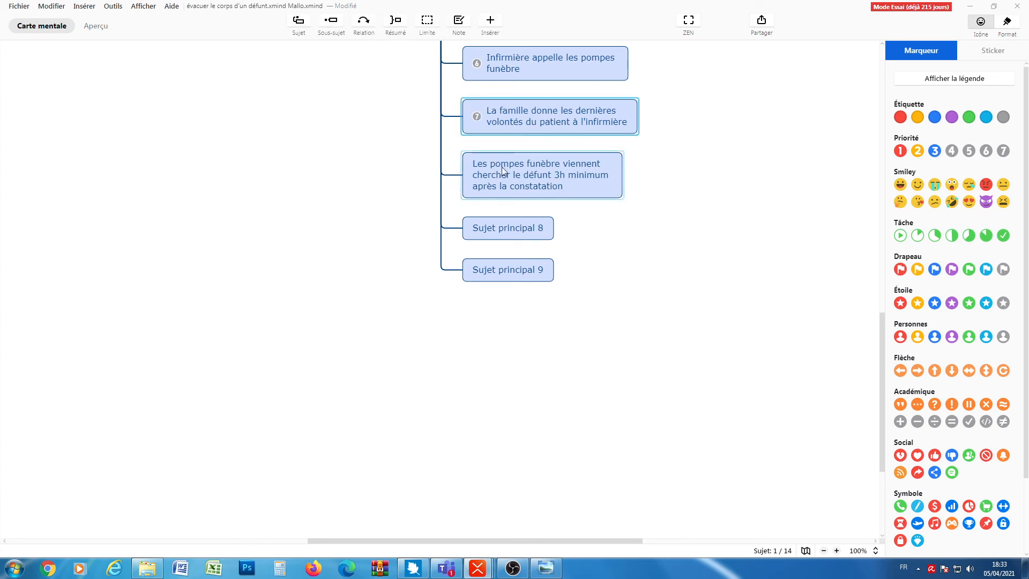
double_click(474, 183)
Delete the two unused main topics "Sujet principal 8" and "Sujet principal 9" at the end of the tree.
left_click(489, 232)
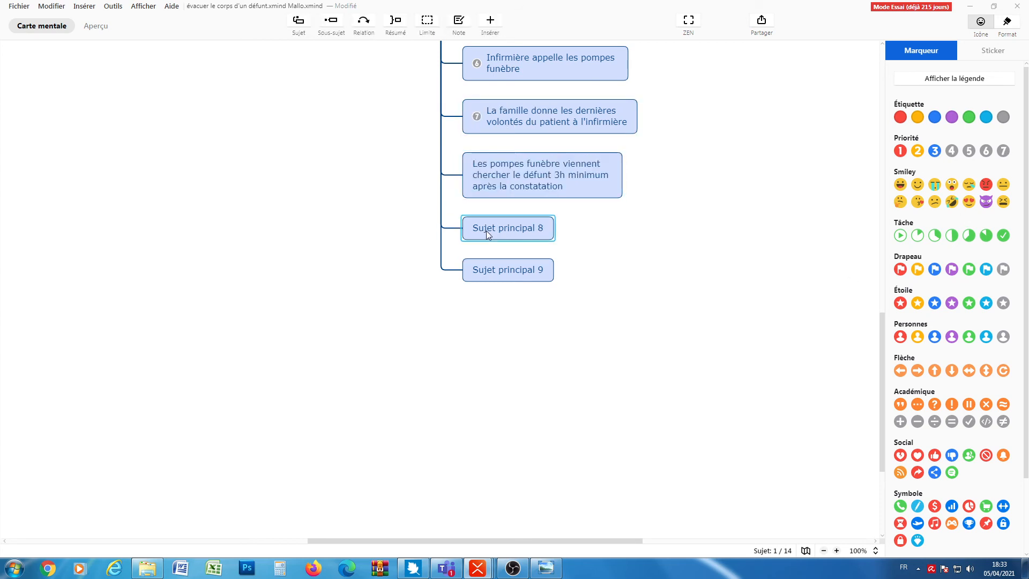
key("Delete")
left_click(494, 238)
key("Delete")
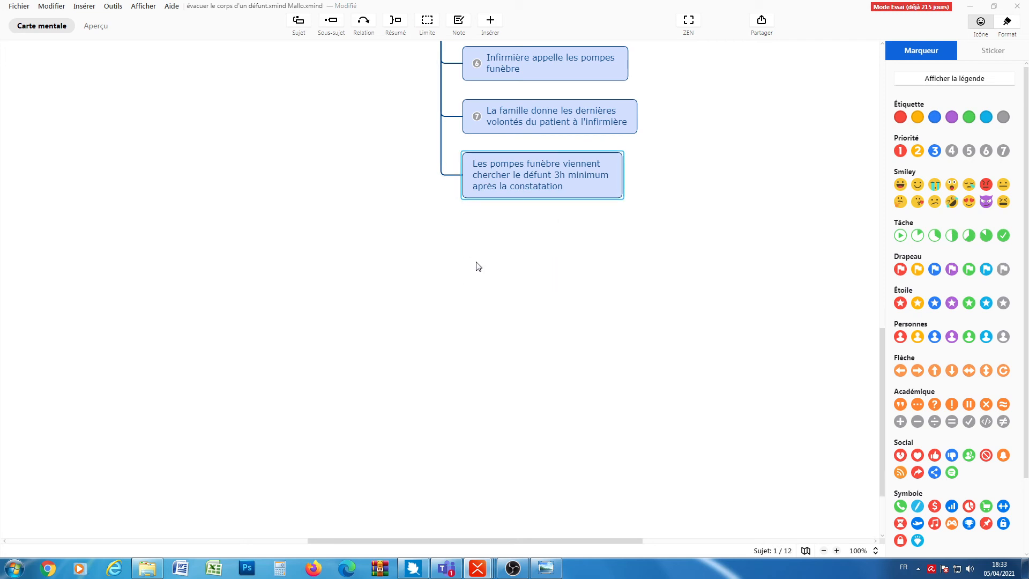
Delete the emptied floating topic numbered 7 above the central topic together with its relationship line.
scroll(461, 265, "up", 8)
left_click(134, 353)
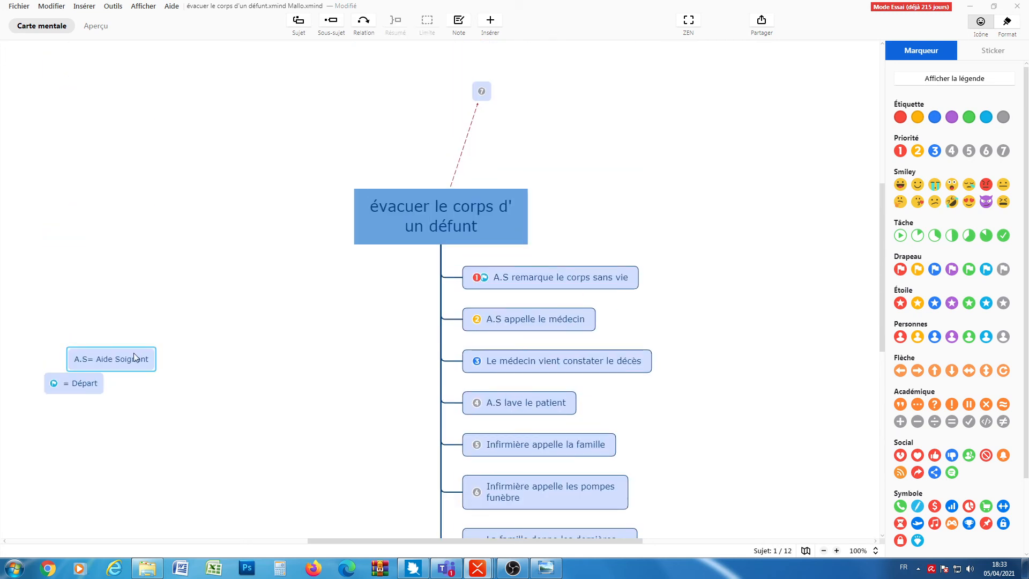
left_click(479, 92)
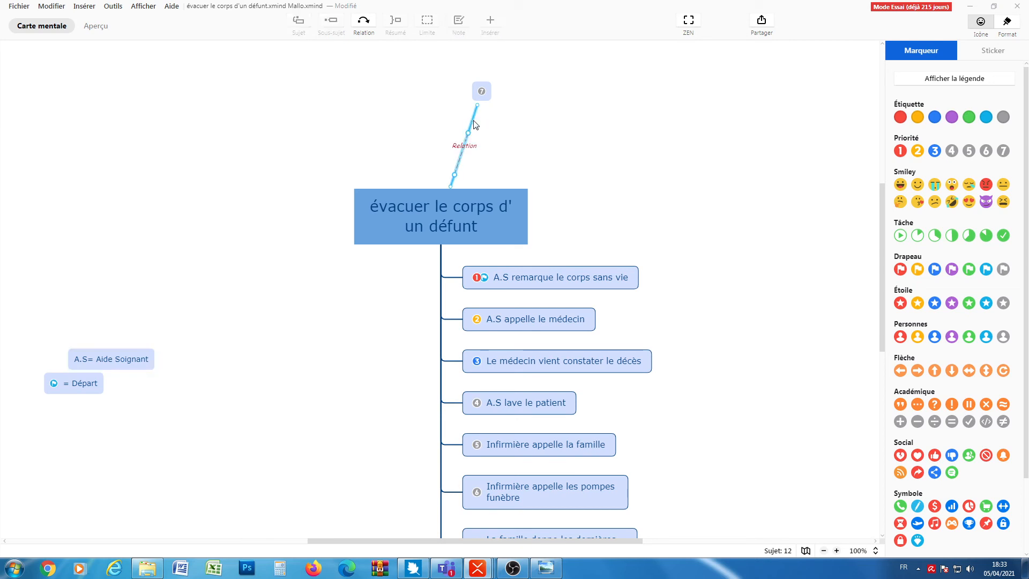
key("Delete")
left_click(488, 96)
key("Delete")
scroll(551, 240, "down", 5)
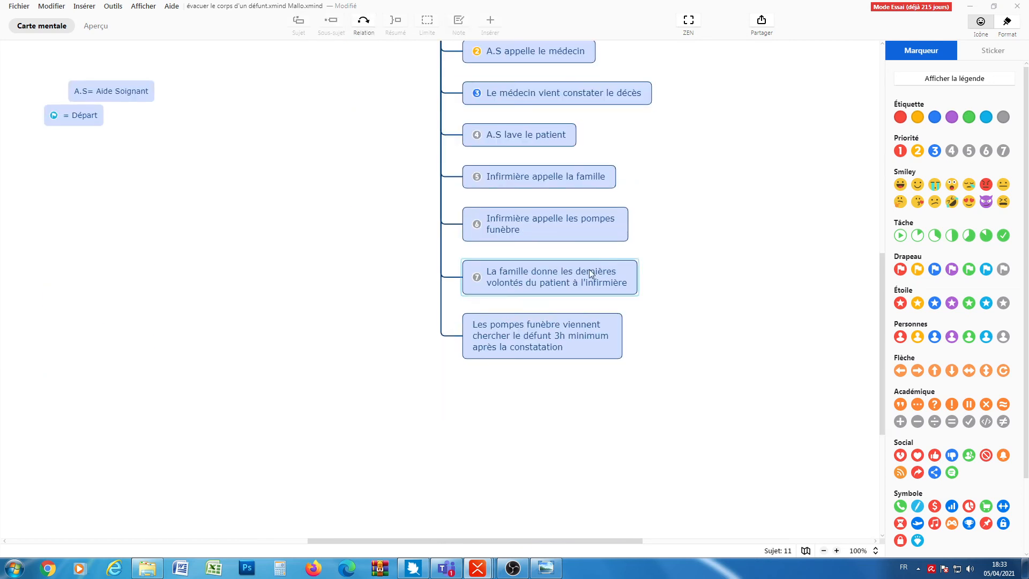
scroll(614, 305, "up", 3)
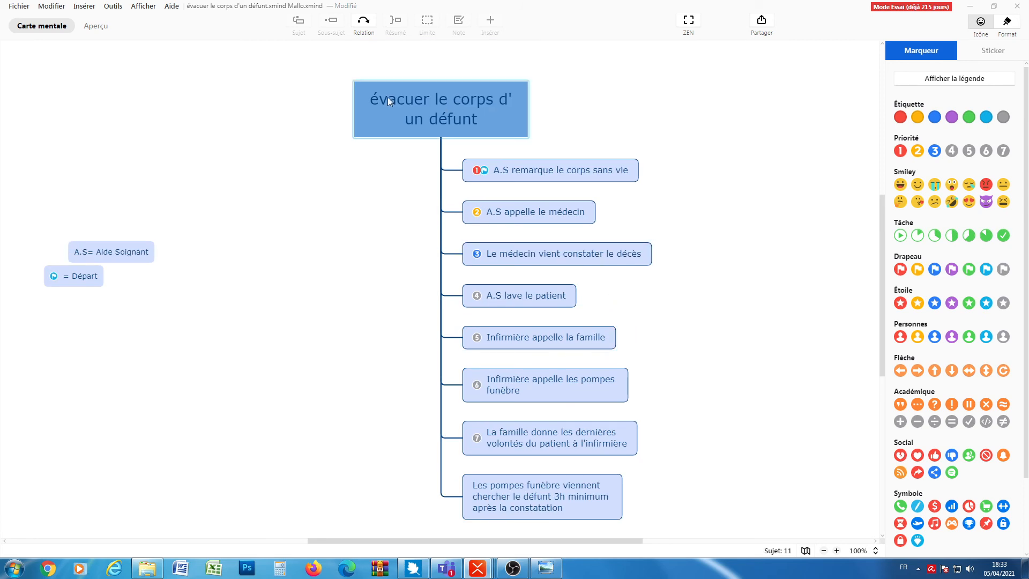
left_click(510, 123)
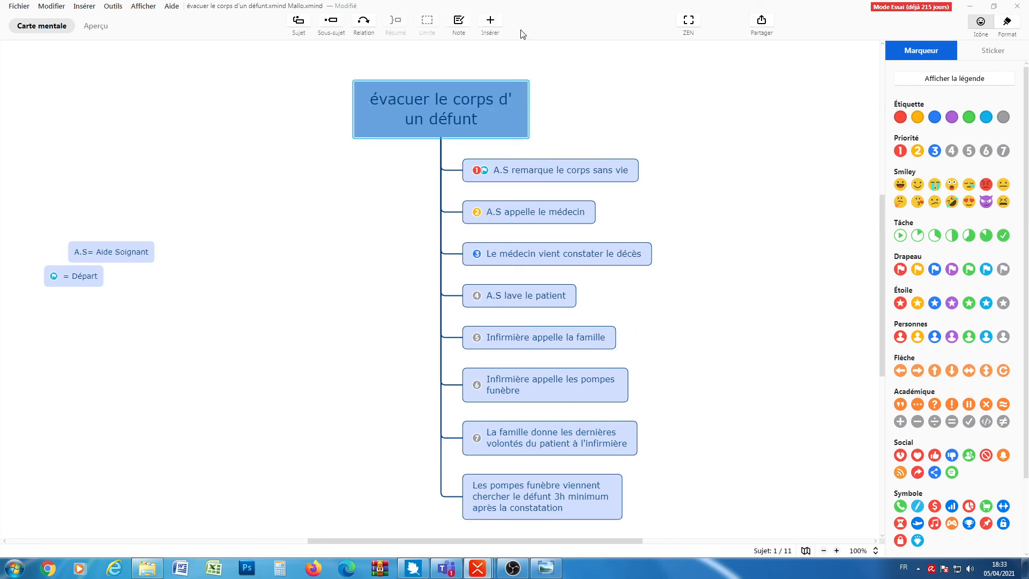
left_click(331, 22)
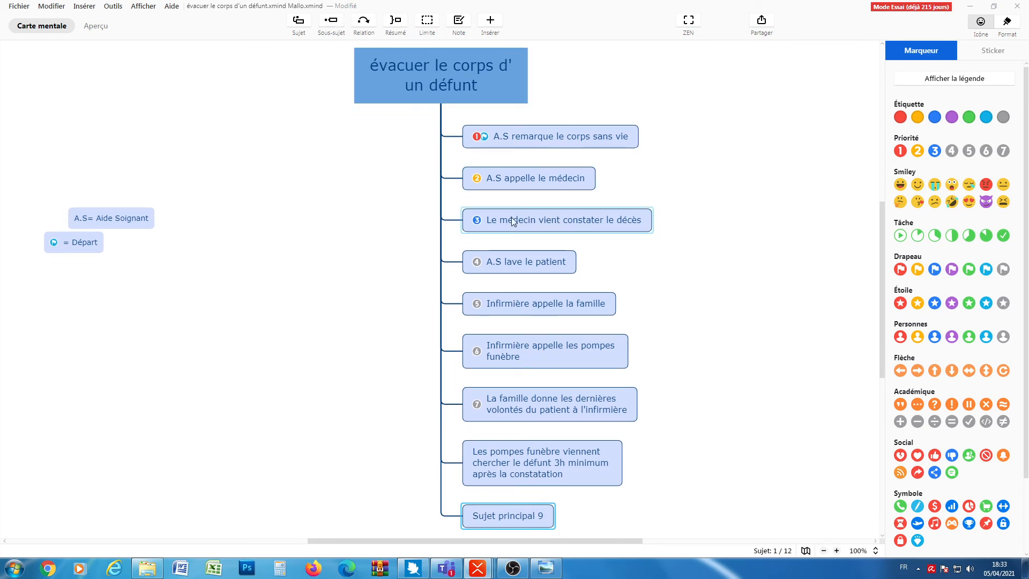
key("Delete")
scroll(340, 124, "up", 5)
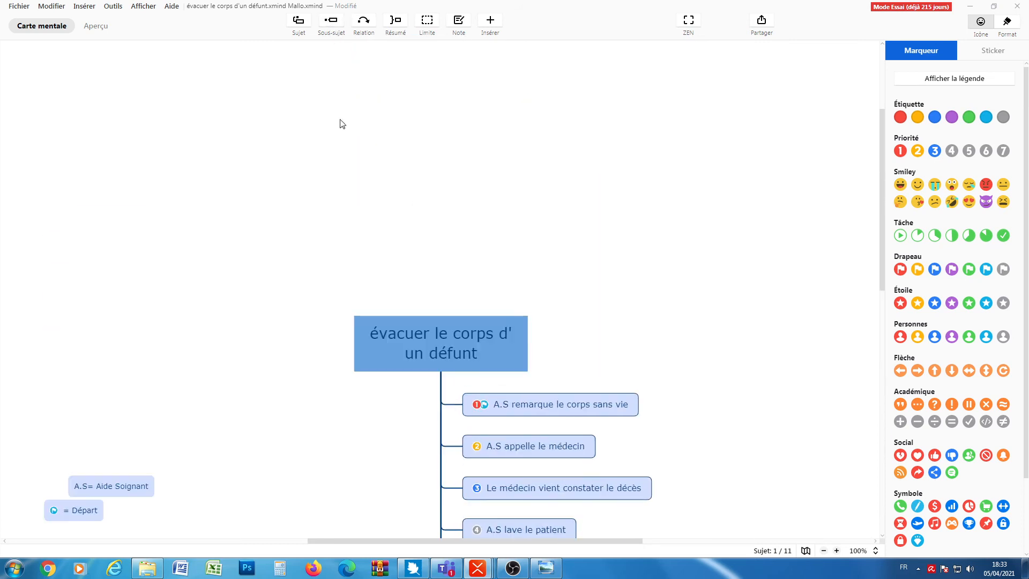
left_click(301, 24)
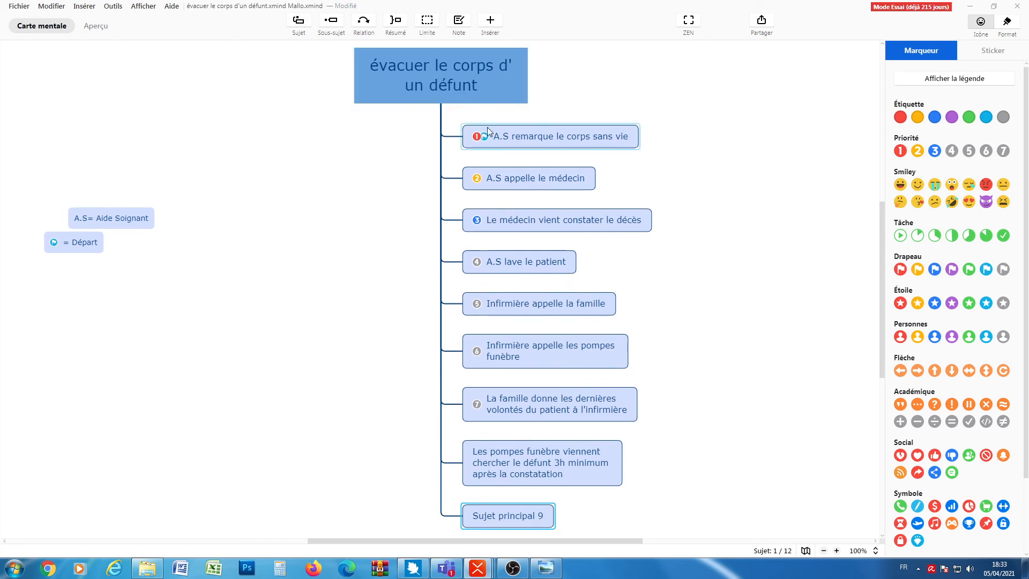
key("Delete")
scroll(613, 190, "up", 5)
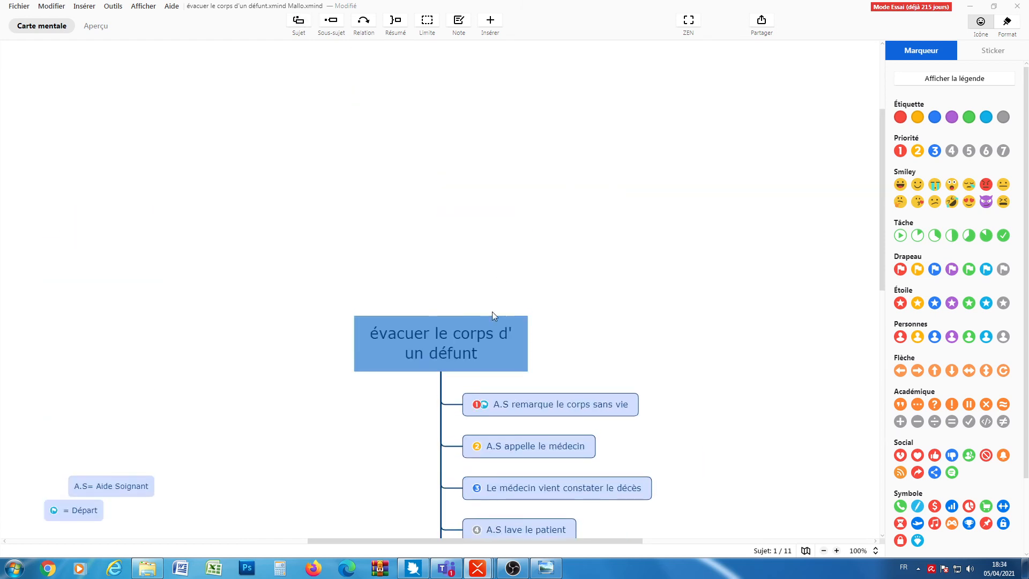
Insert a floating topic in the empty area just to the right of the central topic.
left_click(658, 319)
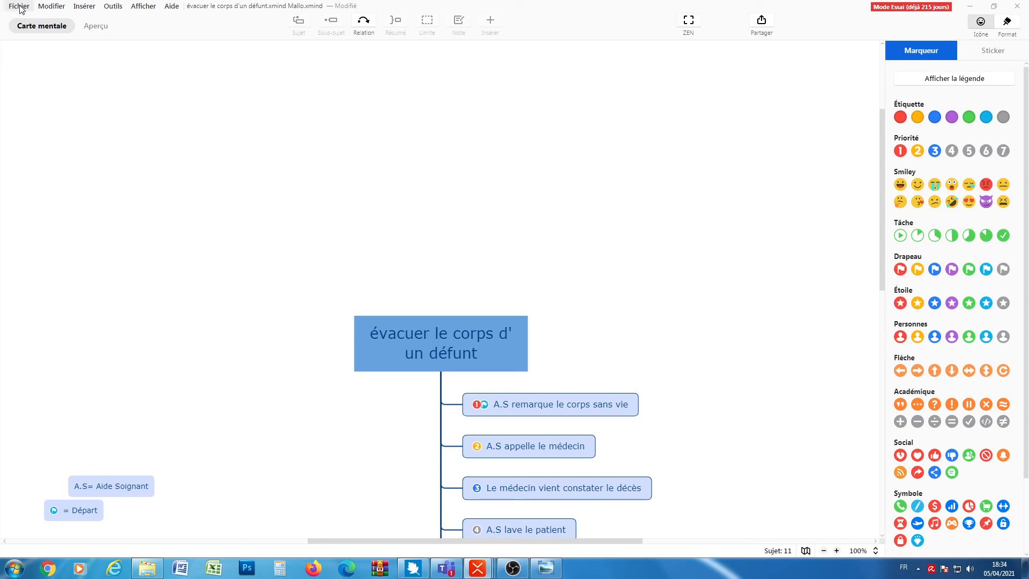
left_click(84, 6)
left_click(111, 72)
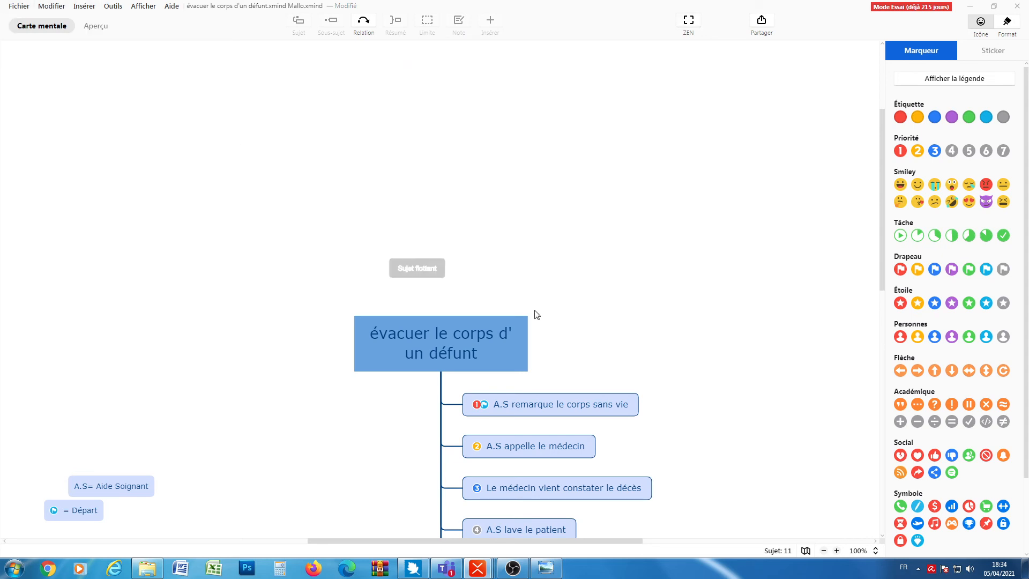
left_click(602, 326)
Replace the new floating topic's text with "Problématique: Informer la famille, prendre soin du corps dans les conditions d'hygiène et de respect qui s'imposent".
double_click(603, 326)
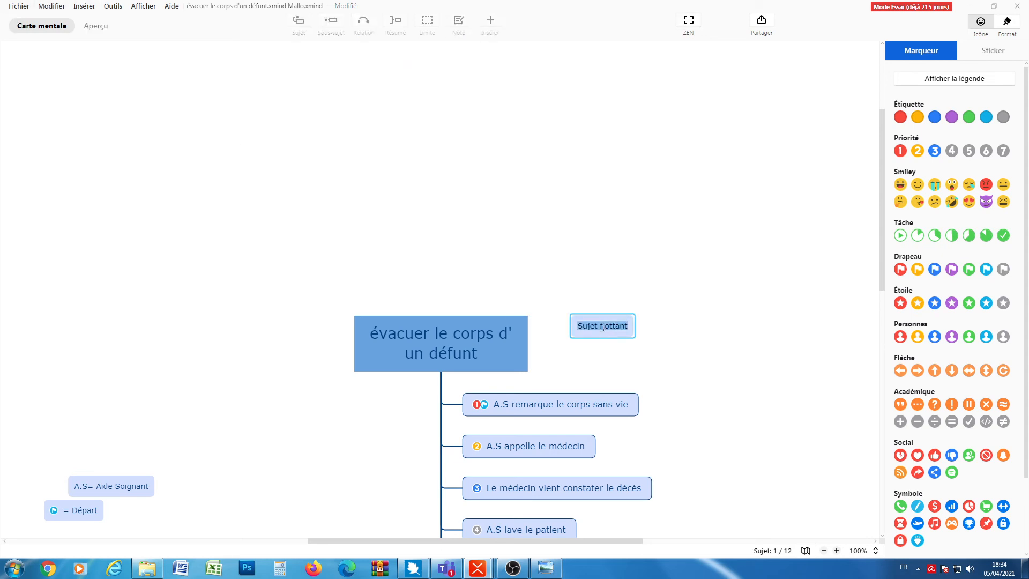
type("Problématique")
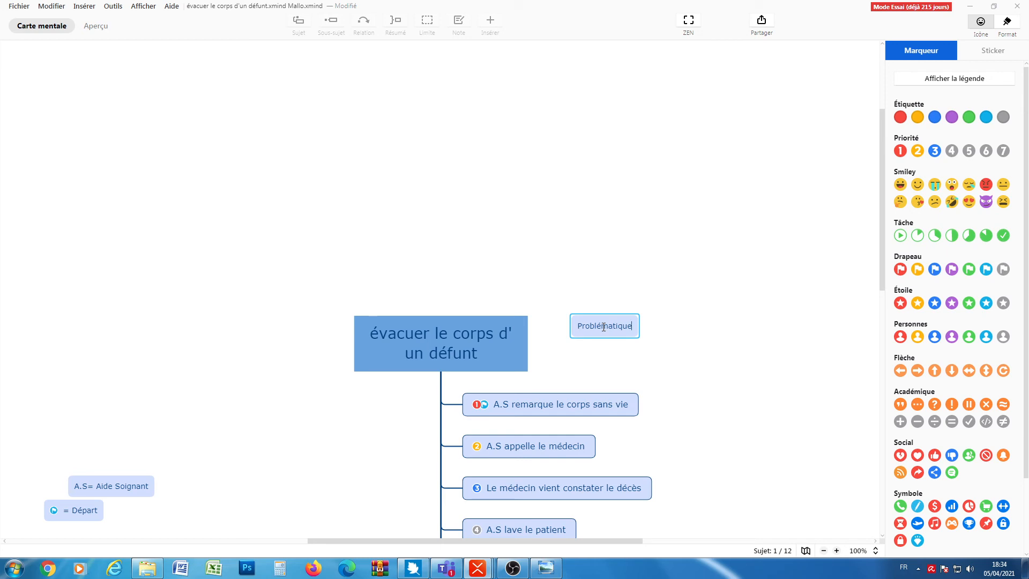
type(": Informer")
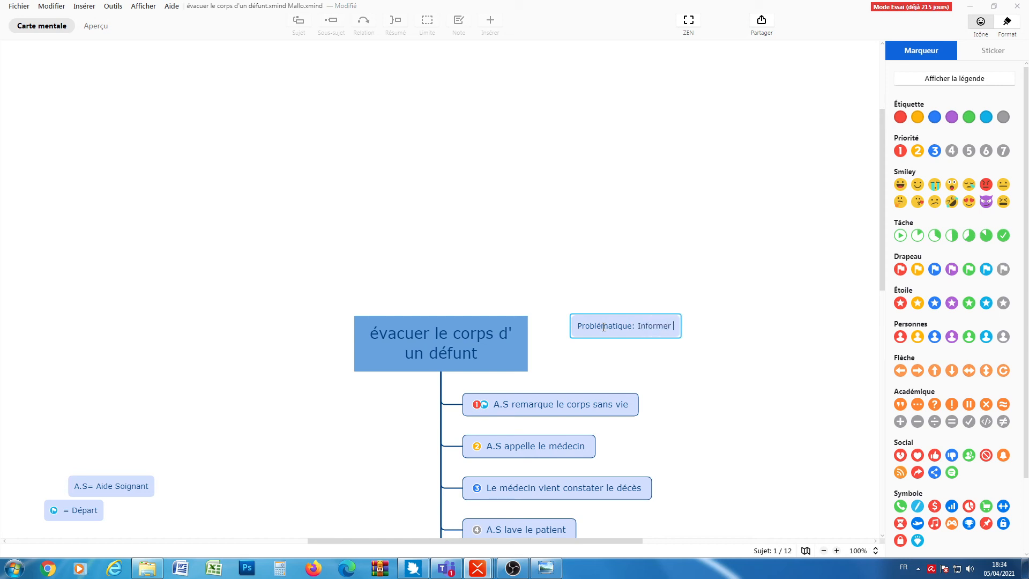
type(" la famille")
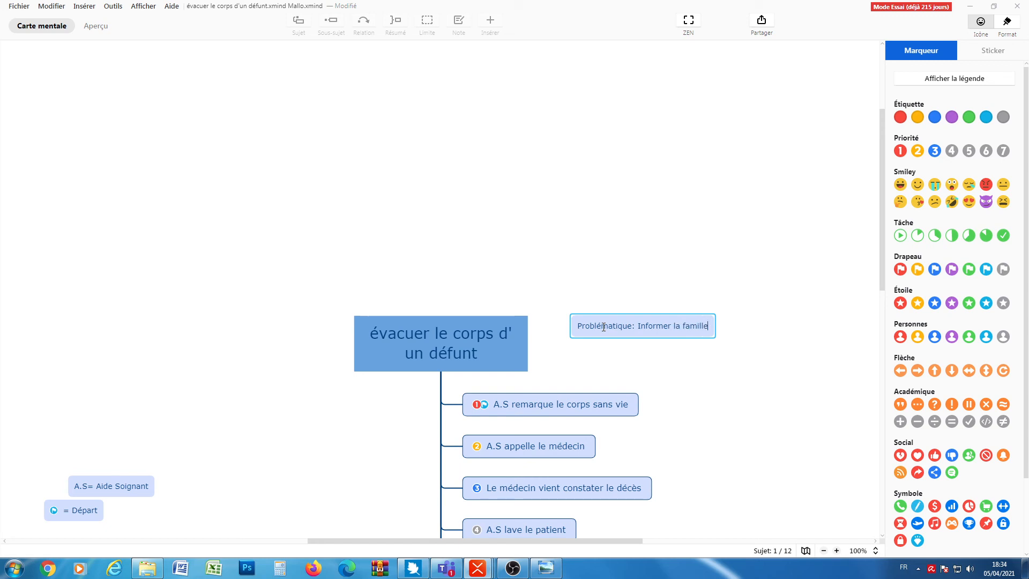
type(", prendr")
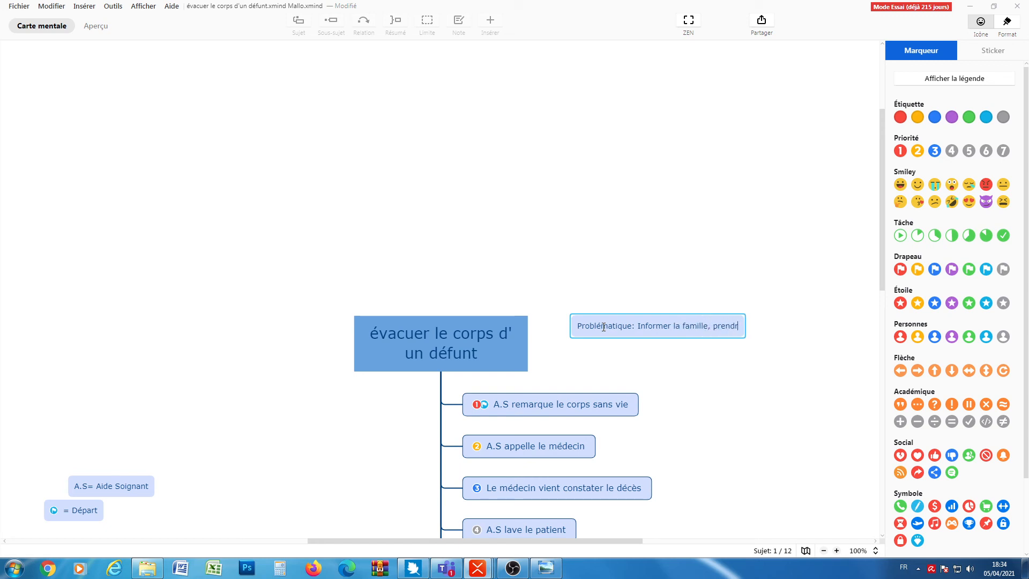
type("e soin du c")
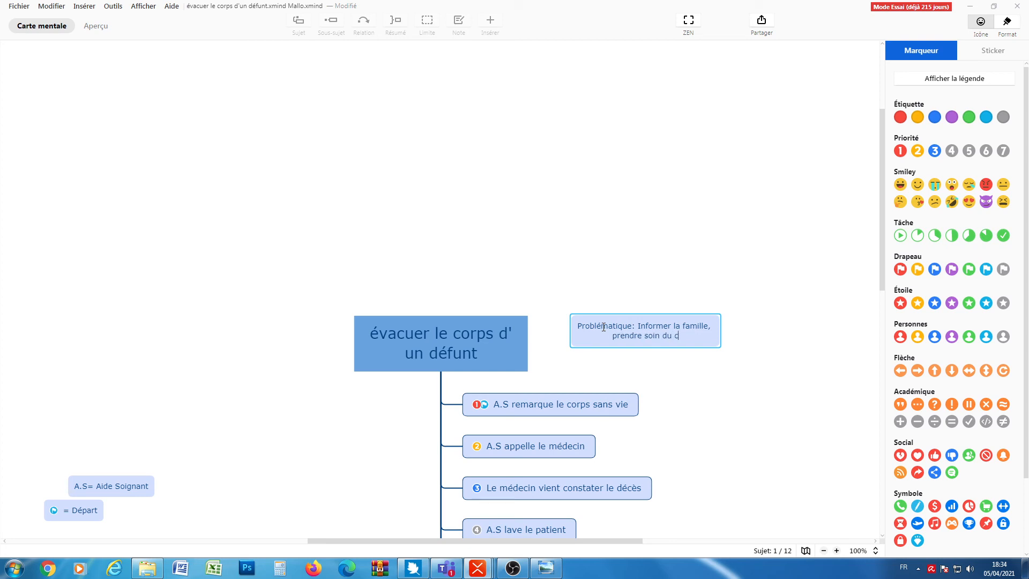
type("orps dans l")
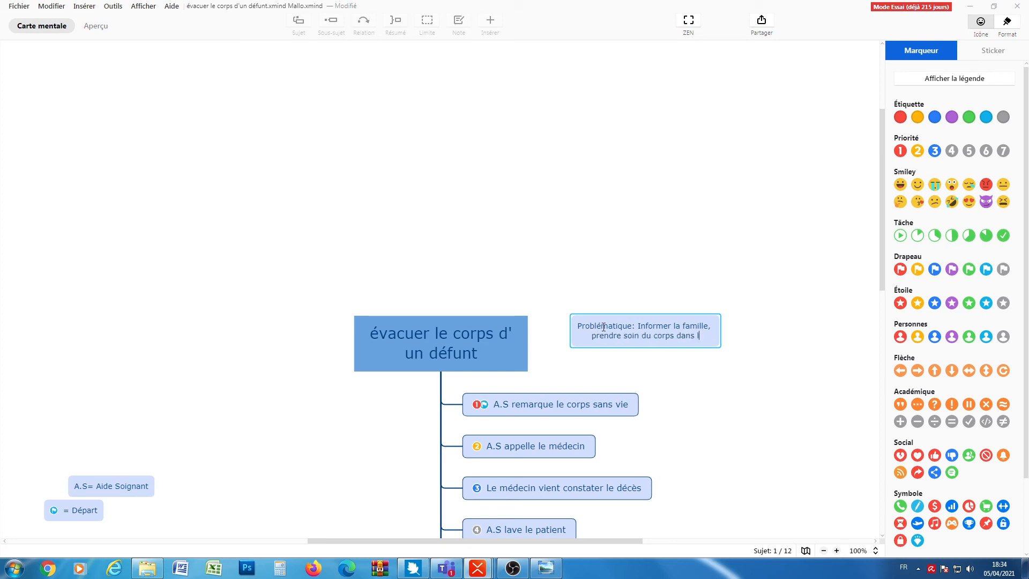
type("es condi")
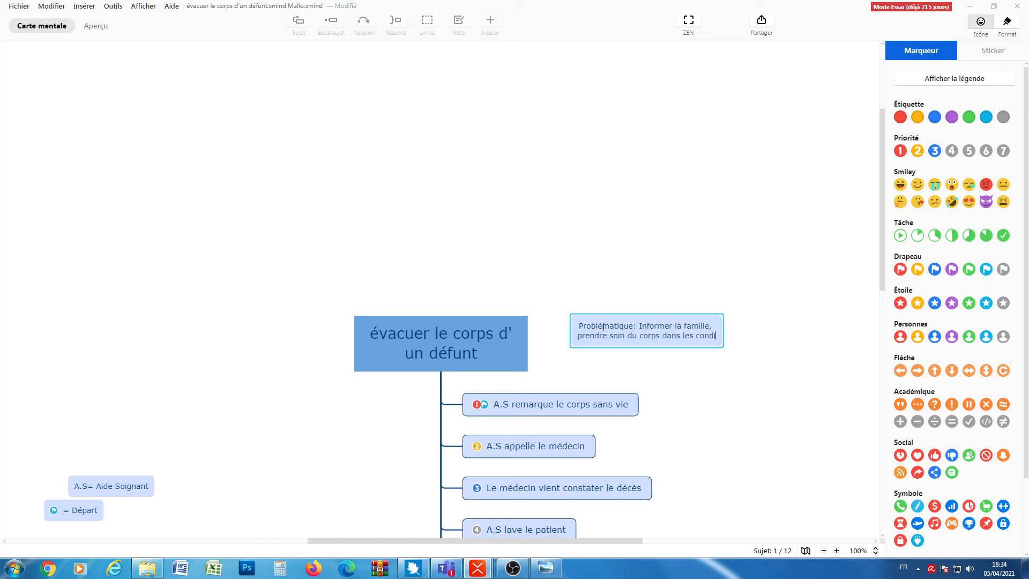
type("tions d'h")
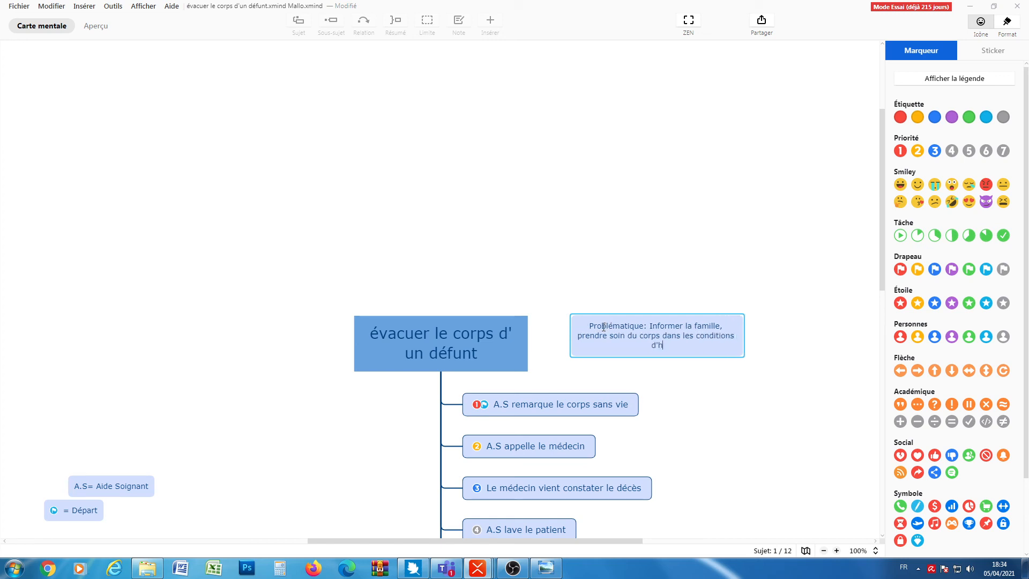
type("iène et de respect qui s'imposent")
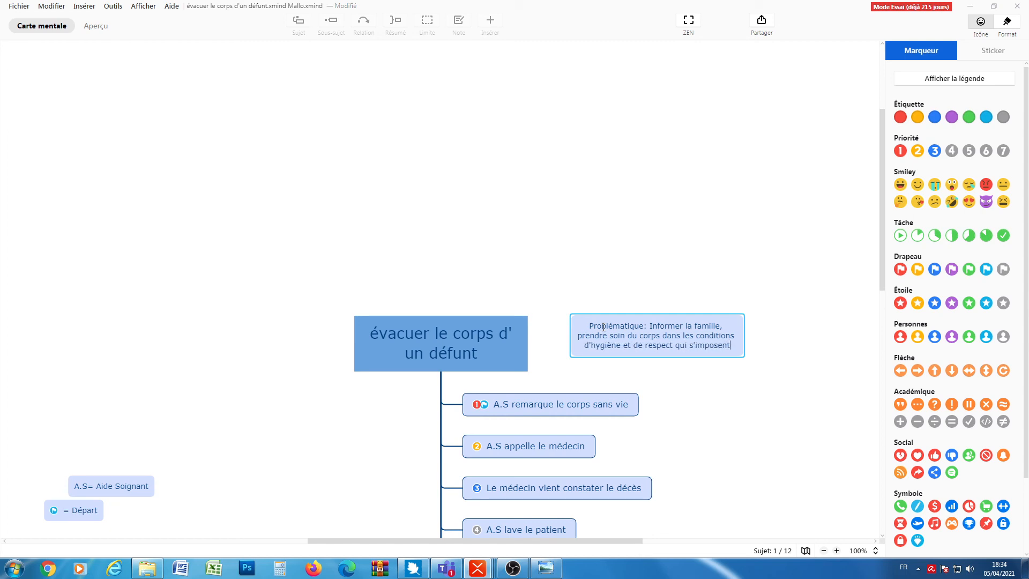
left_click(801, 432)
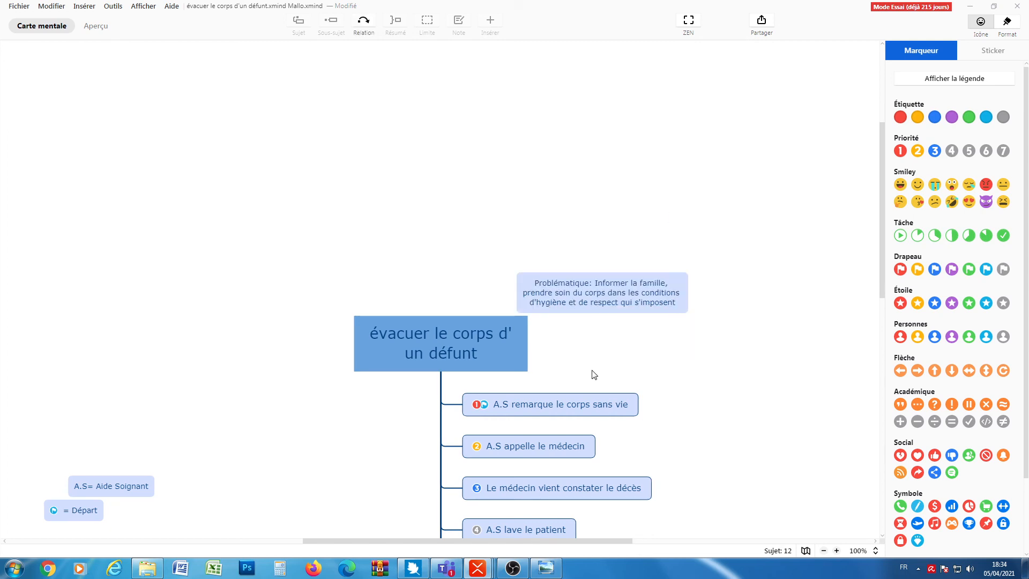
Attach the "Problématique" floating topic to the central topic as the first main topic, above "A.S remarque le corps sans vie".
left_click(556, 297)
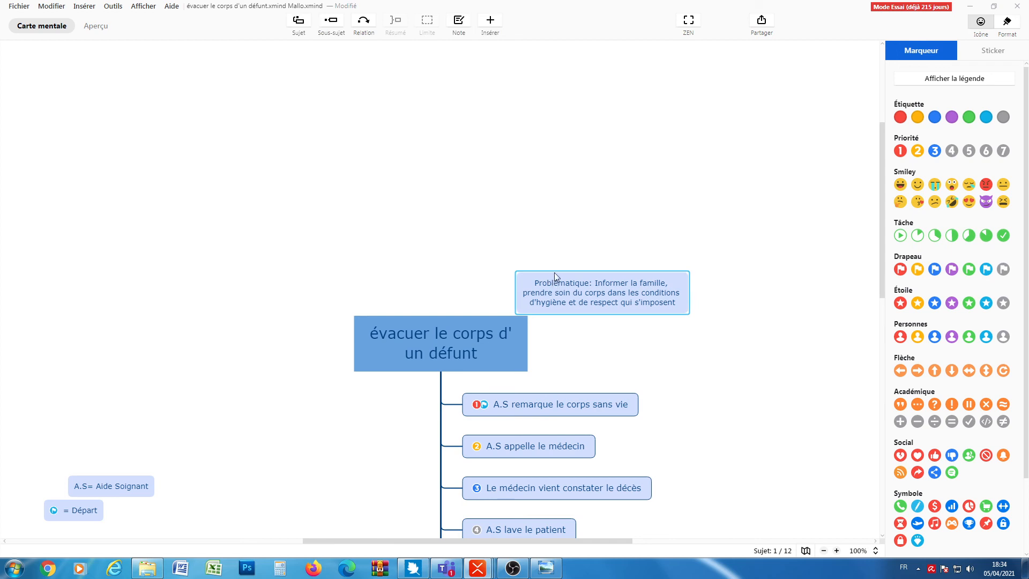
left_click_drag(554, 272, 541, 390)
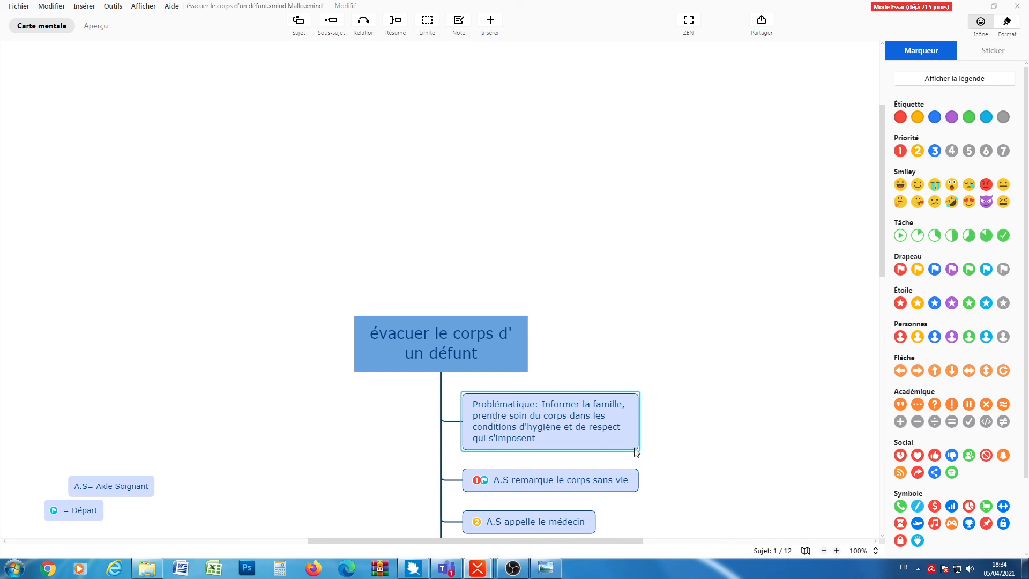
scroll(636, 452, "down", 3)
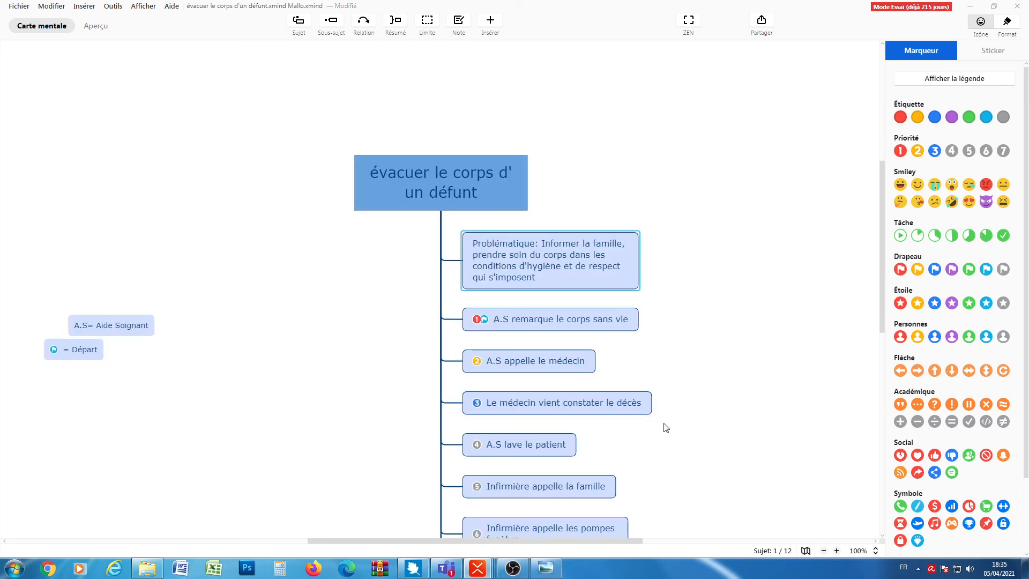
scroll(659, 404, "down", 4)
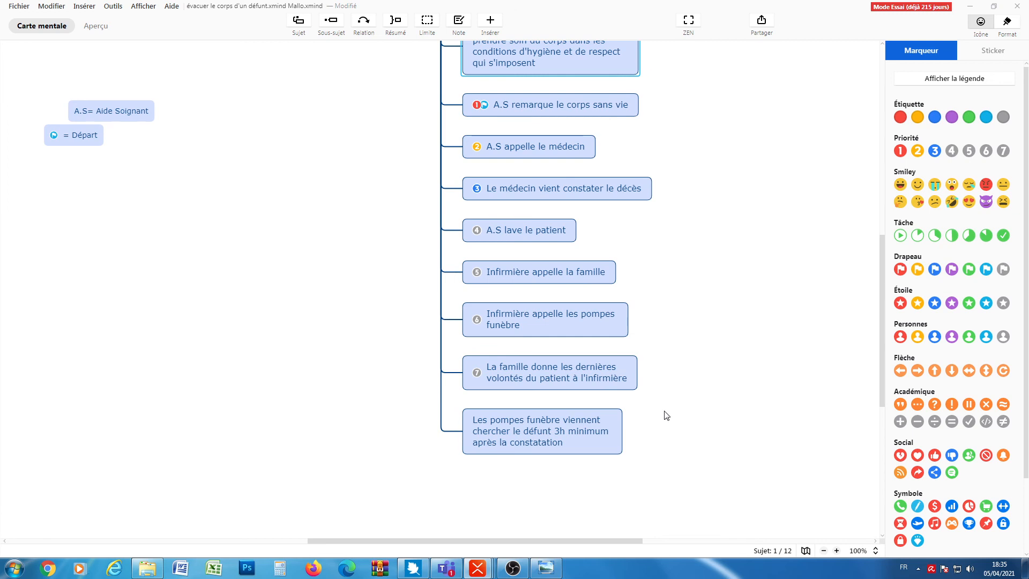
scroll(670, 441, "up", 6)
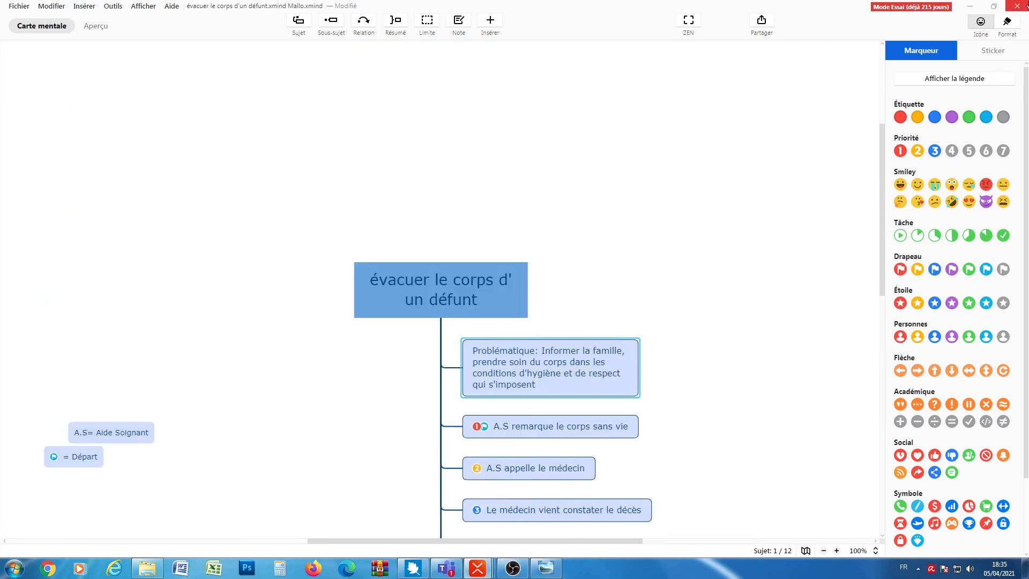
Close the "évacuer le corps d'un défunt" map.
left_click(1018, 6)
left_click(510, 297)
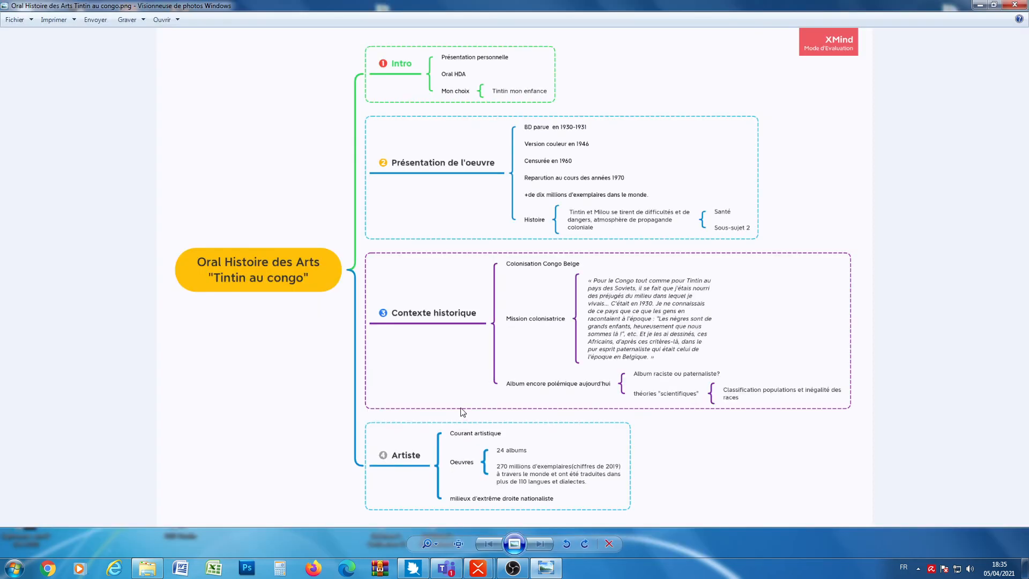
Switch to the open "Accueil et adaptation d'un enfant" map and maximize its window.
mouse_move(478, 568)
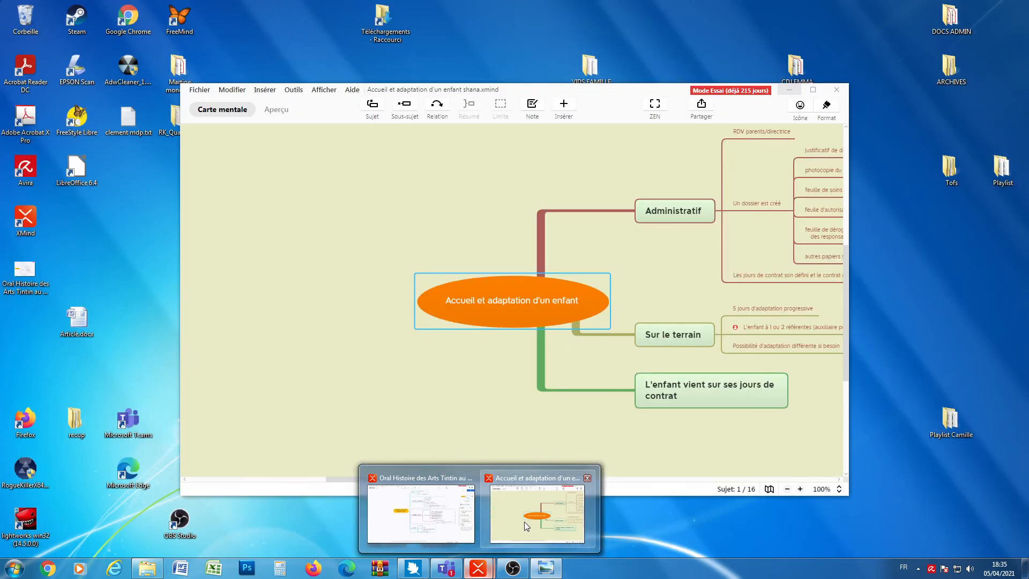
left_click(524, 522)
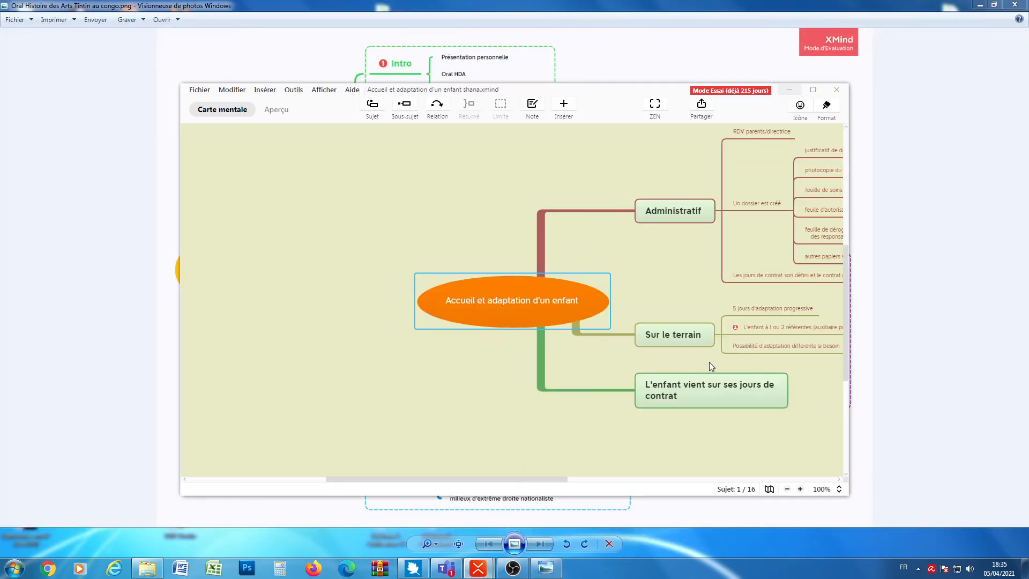
left_click(813, 90)
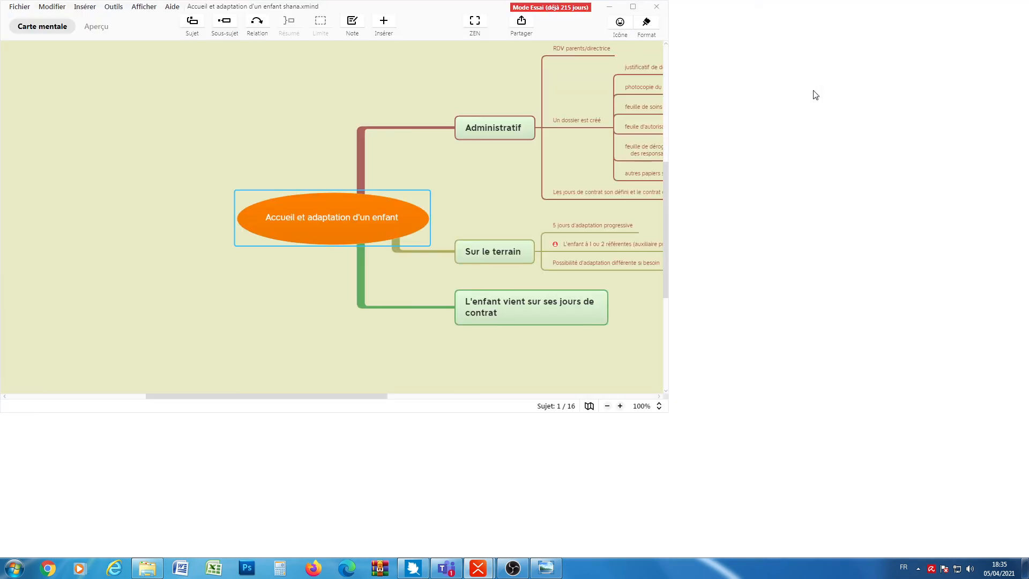